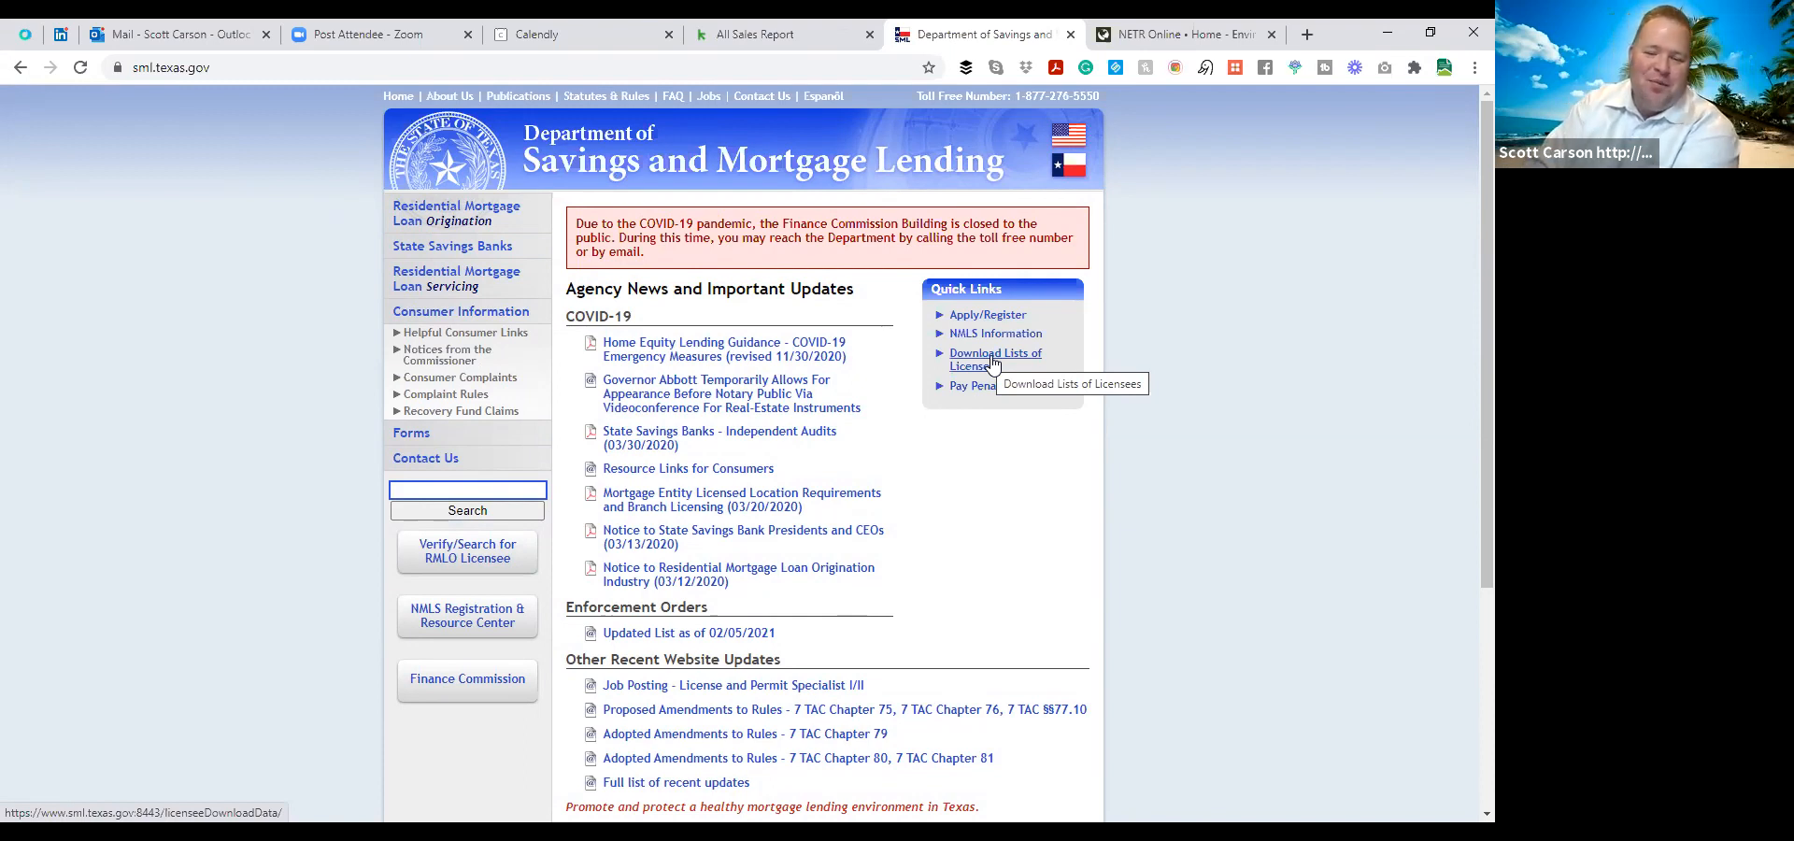
# Download the Company Roster from the lists of licensees and open the downloaded file.
pyautogui.click(993, 363)
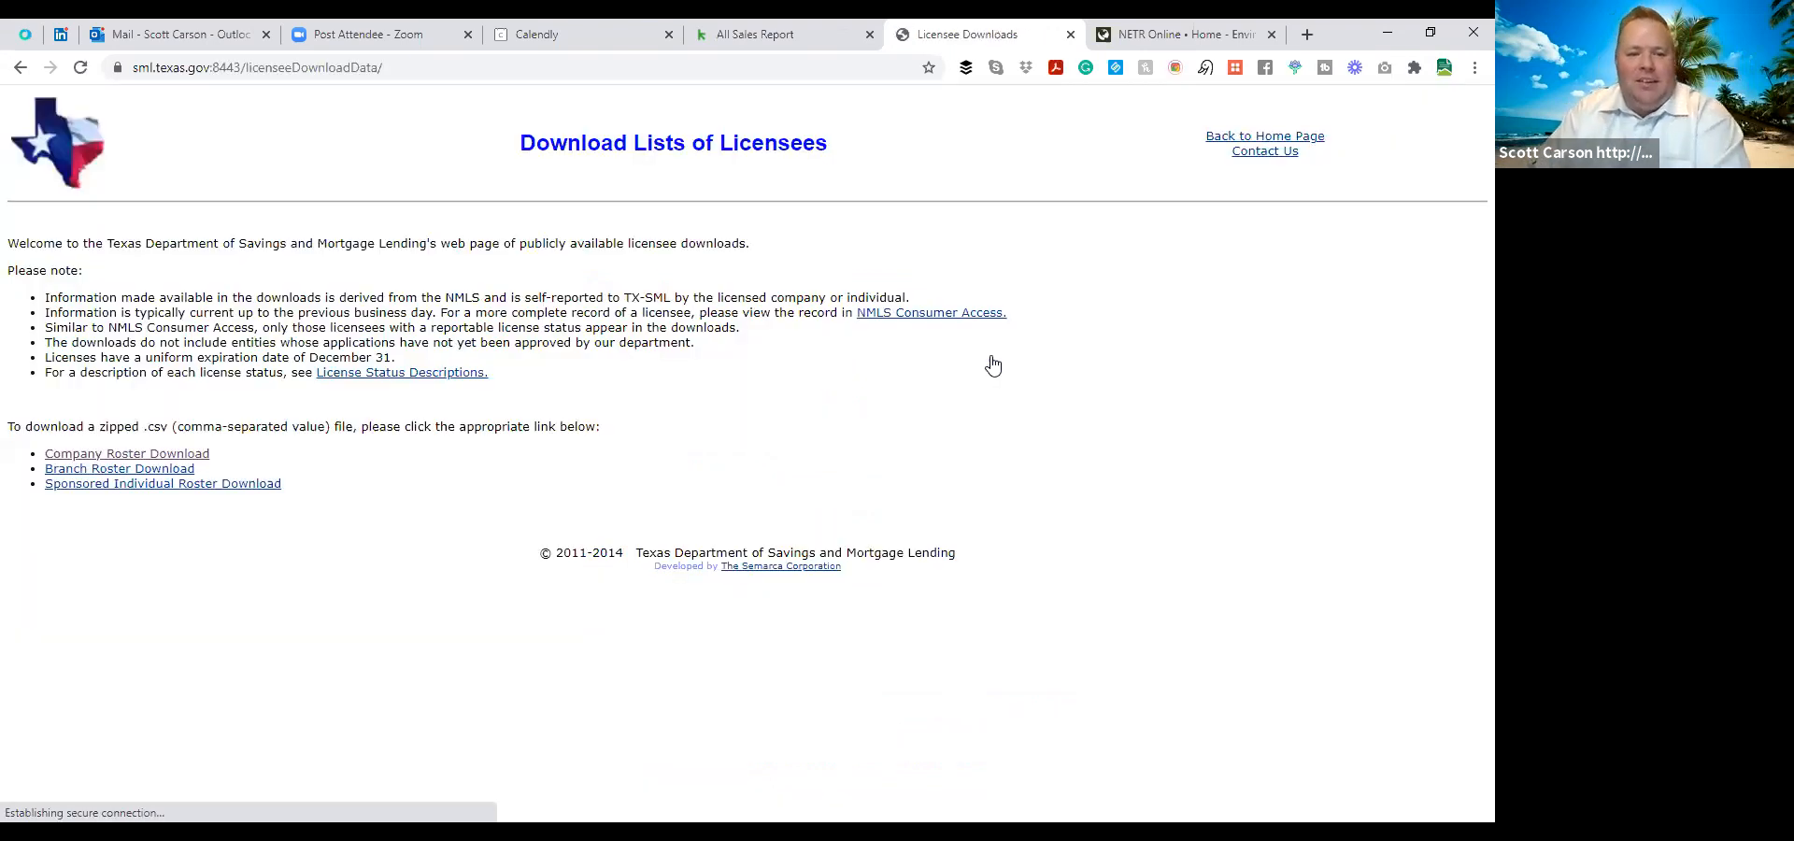
pyautogui.click(192, 458)
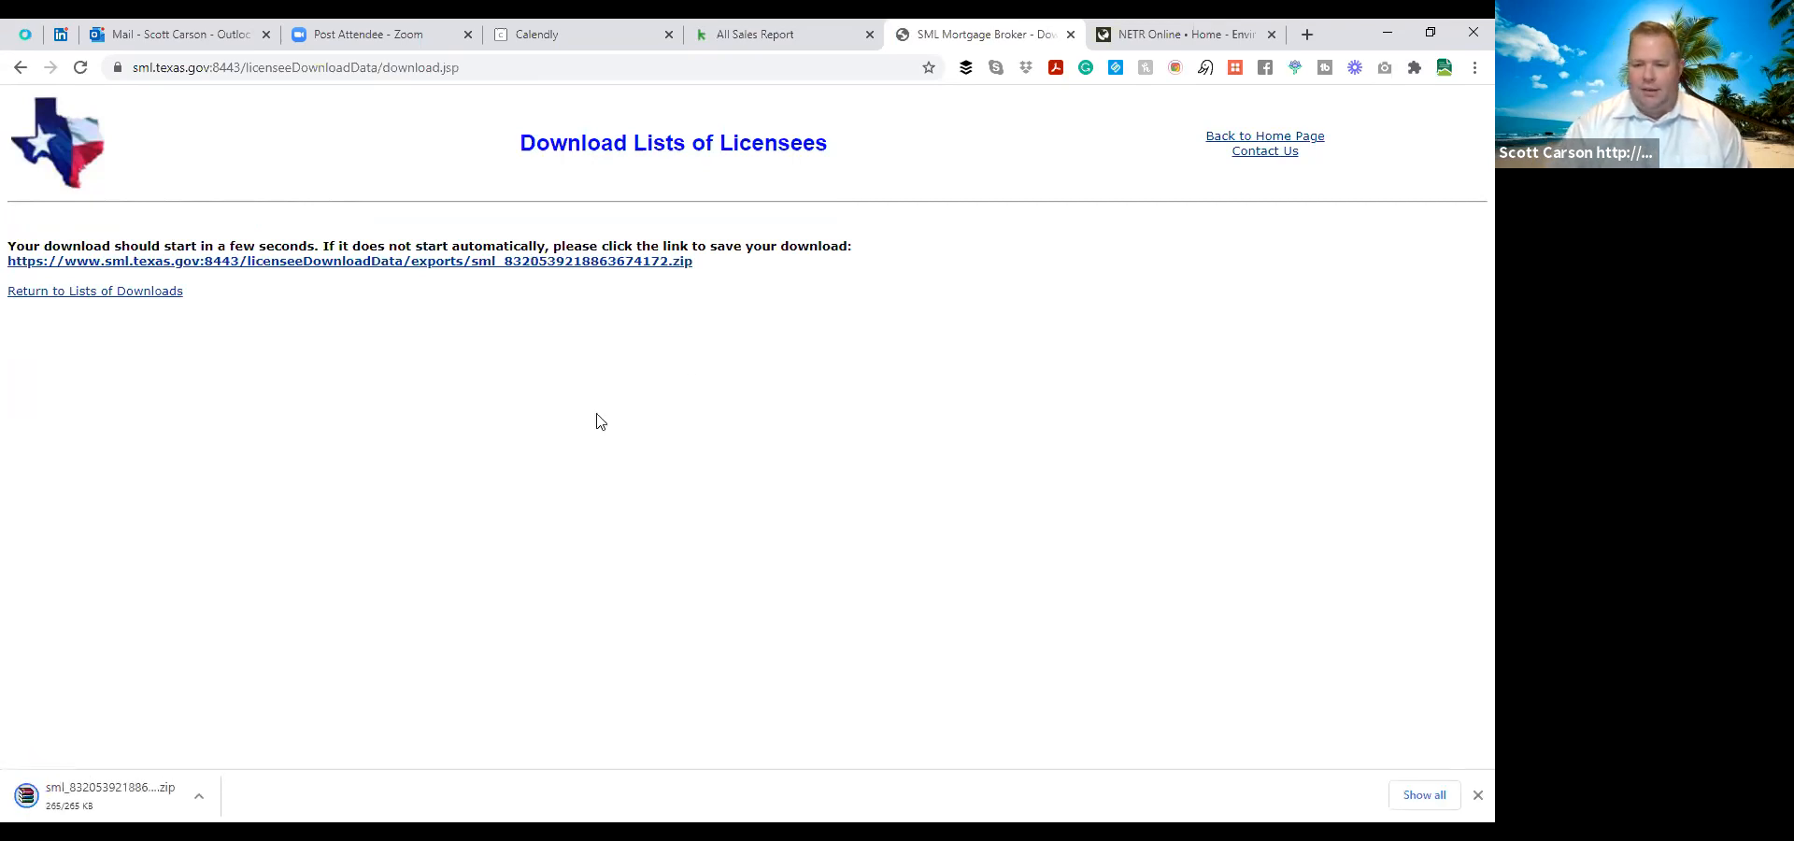
pyautogui.click(199, 798)
pyautogui.click(272, 678)
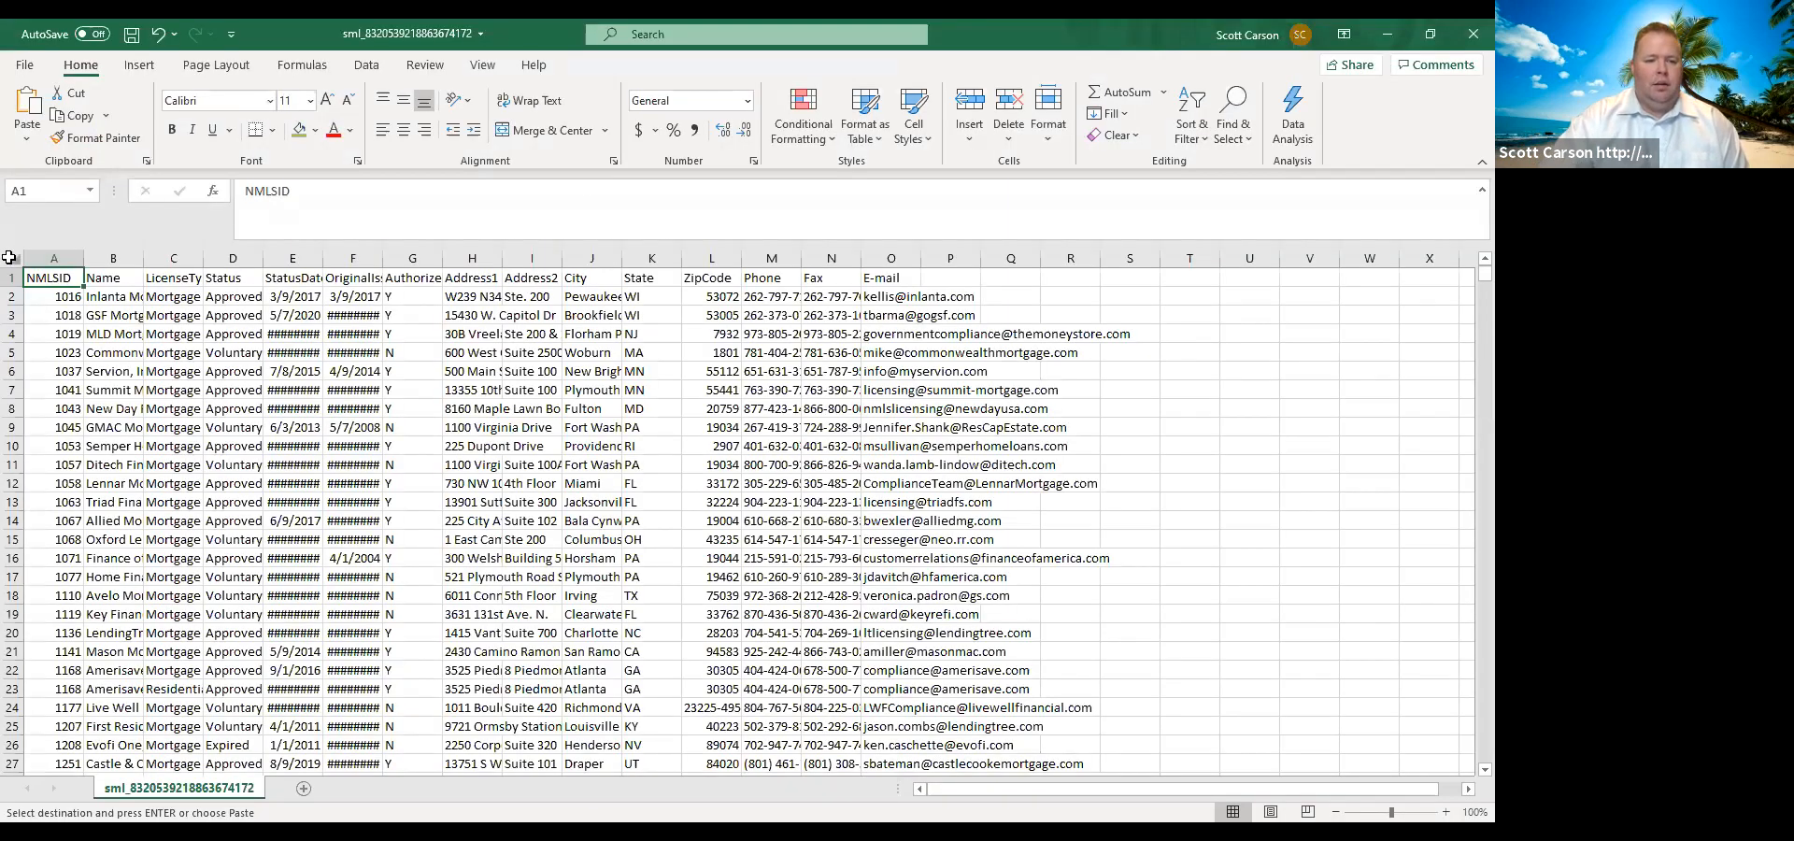
# Select the whole roster sheet and auto-fit the width of all its columns.
pyautogui.click(13, 254)
pyautogui.hotkey('ctrl', 'c')
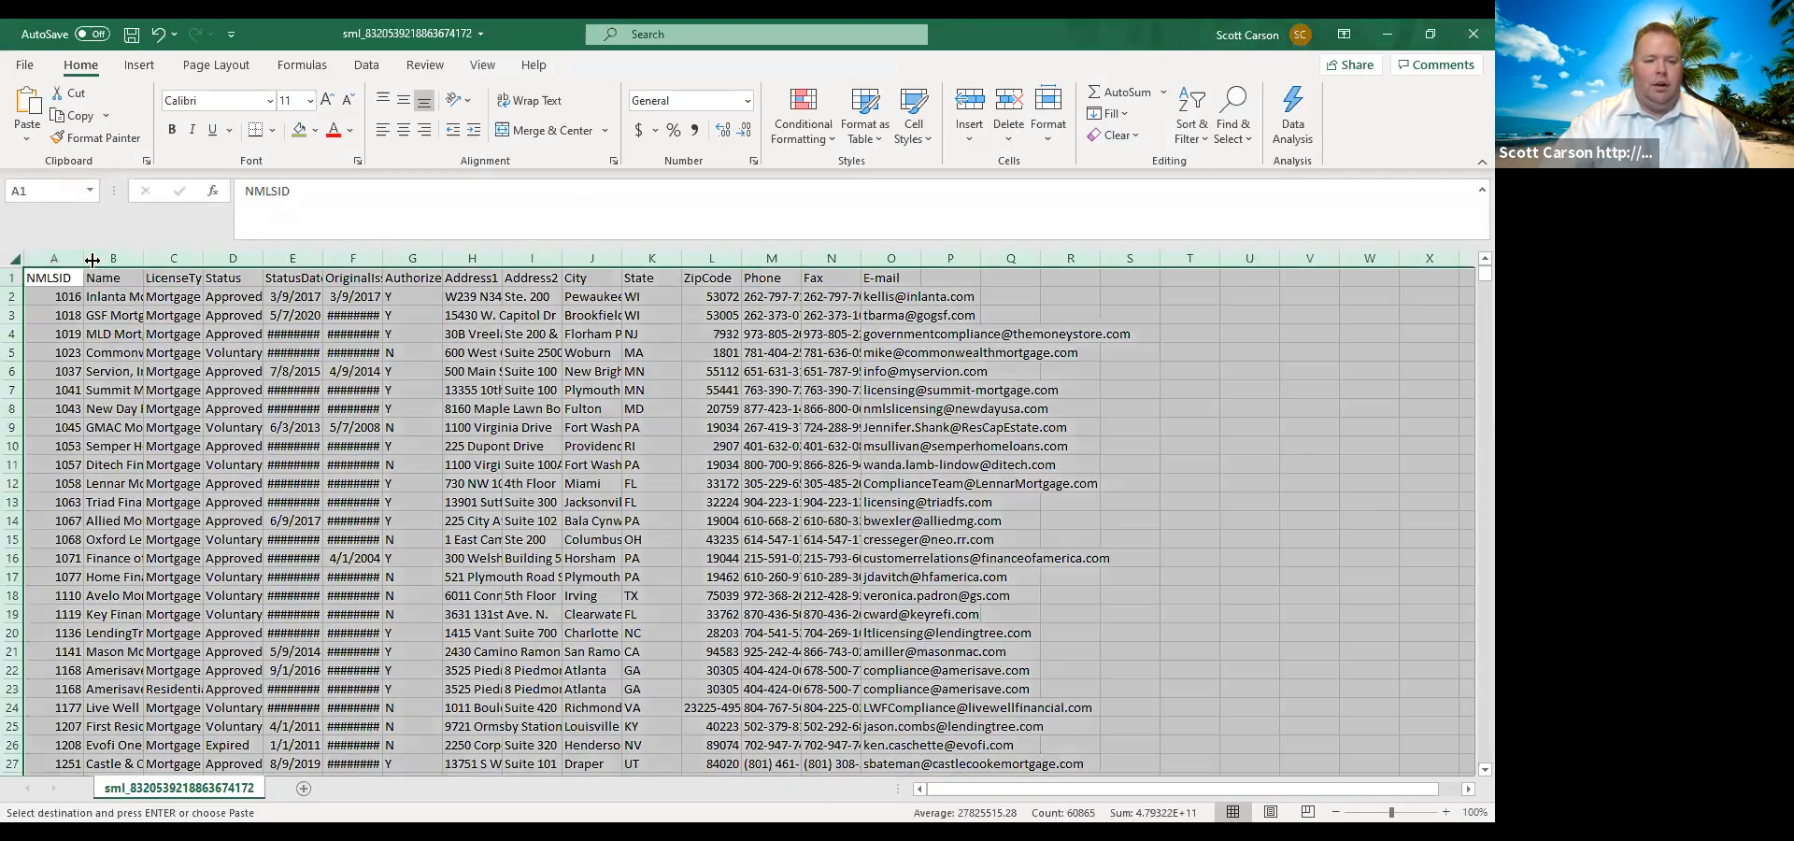
pyautogui.doubleClick(82, 257)
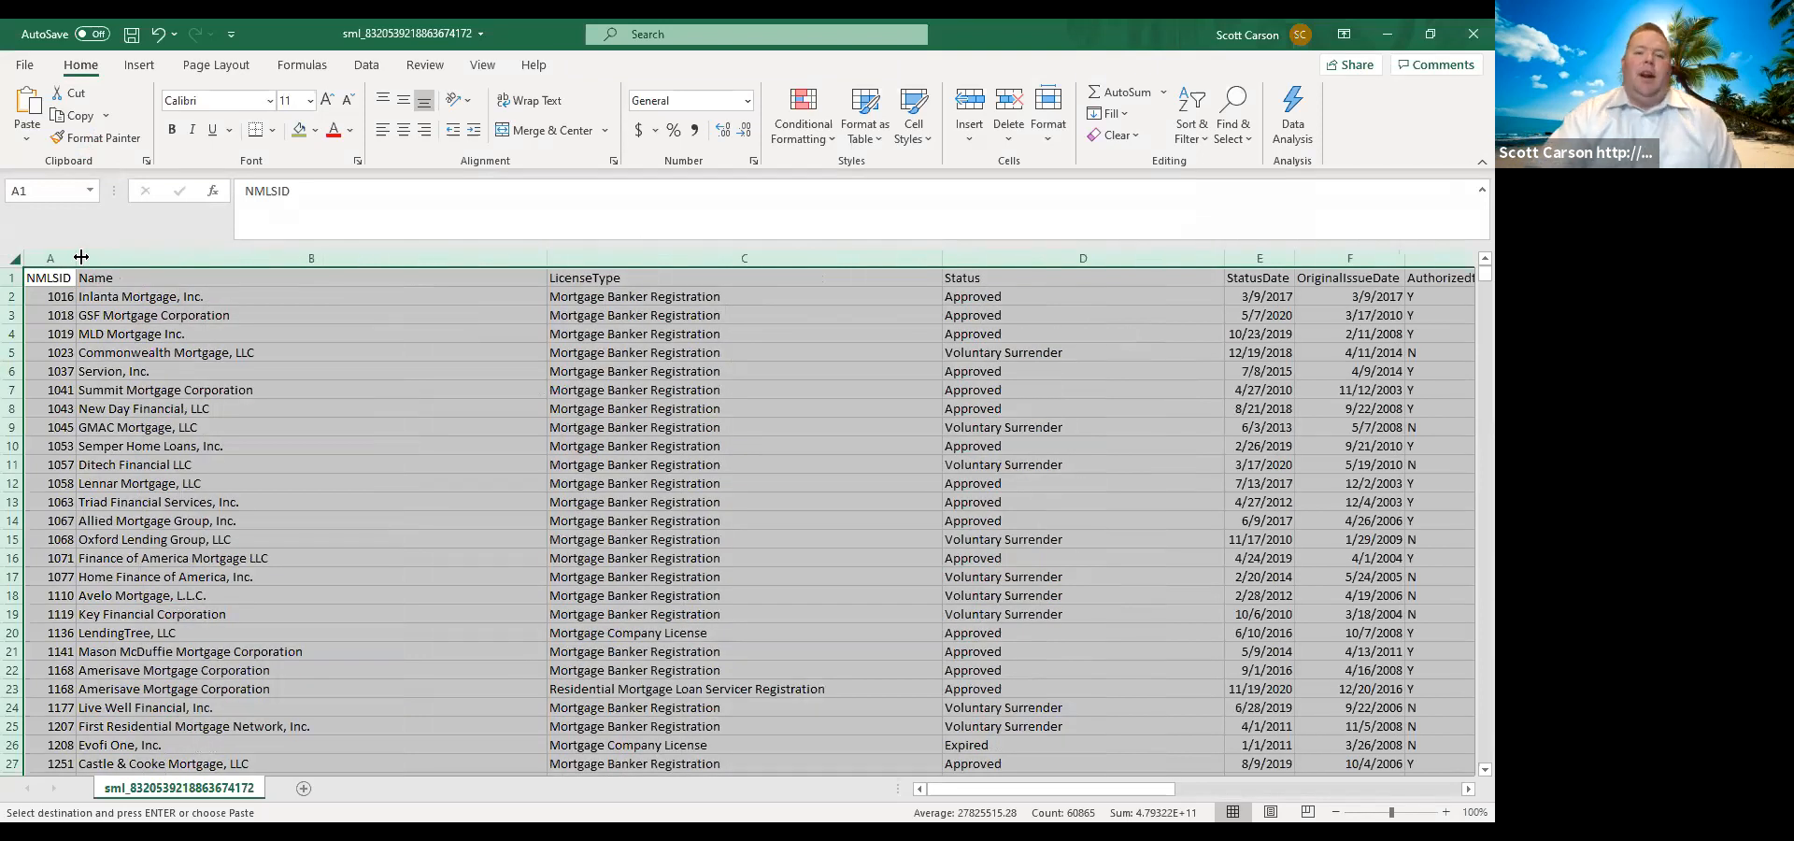
# Examine the end of the roster to see how many licensee records it lists.
pyautogui.moveTo(1484, 272); pyautogui.dragTo(1463, 767)
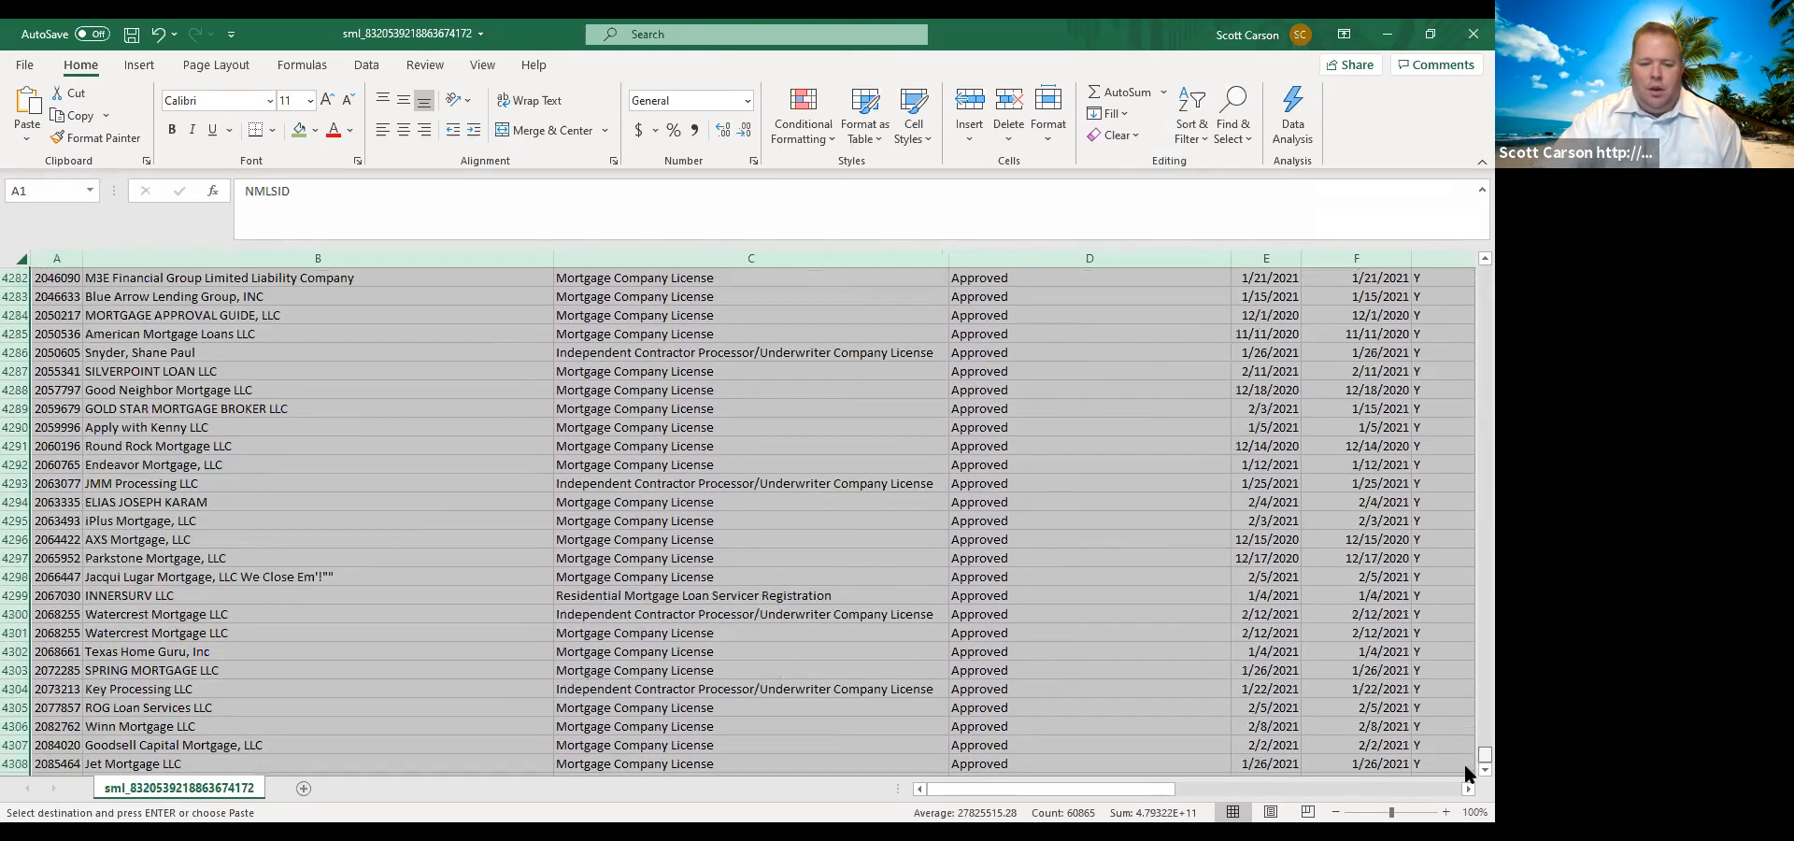
pyautogui.scroll(-2, 145, 752)
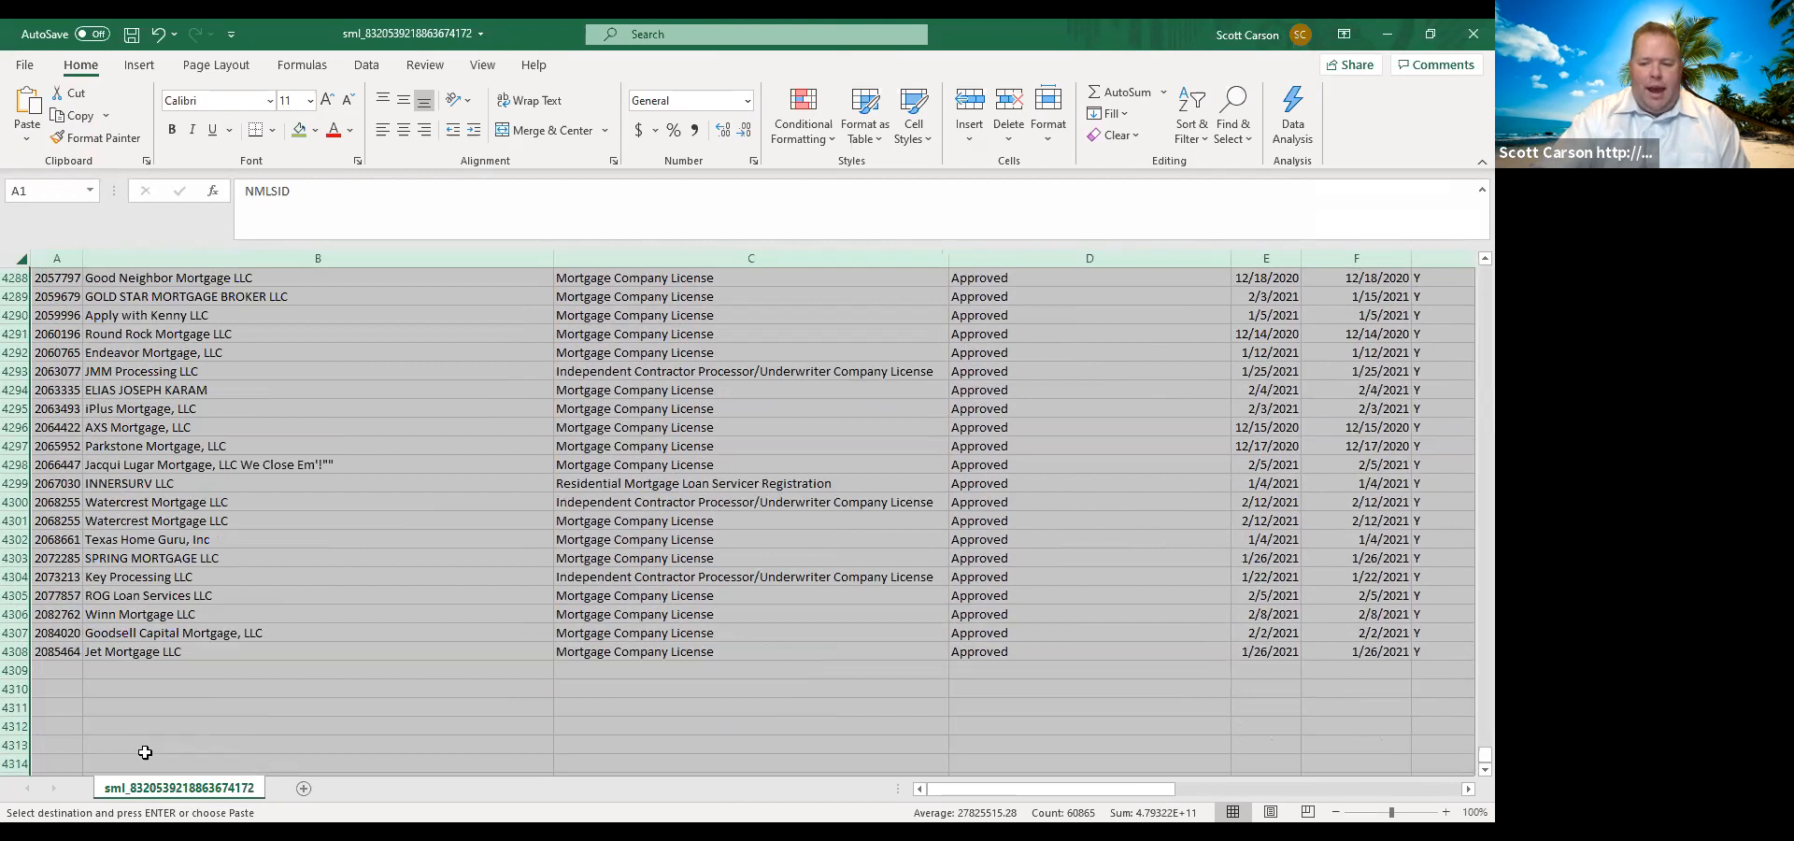
pyautogui.click(134, 665)
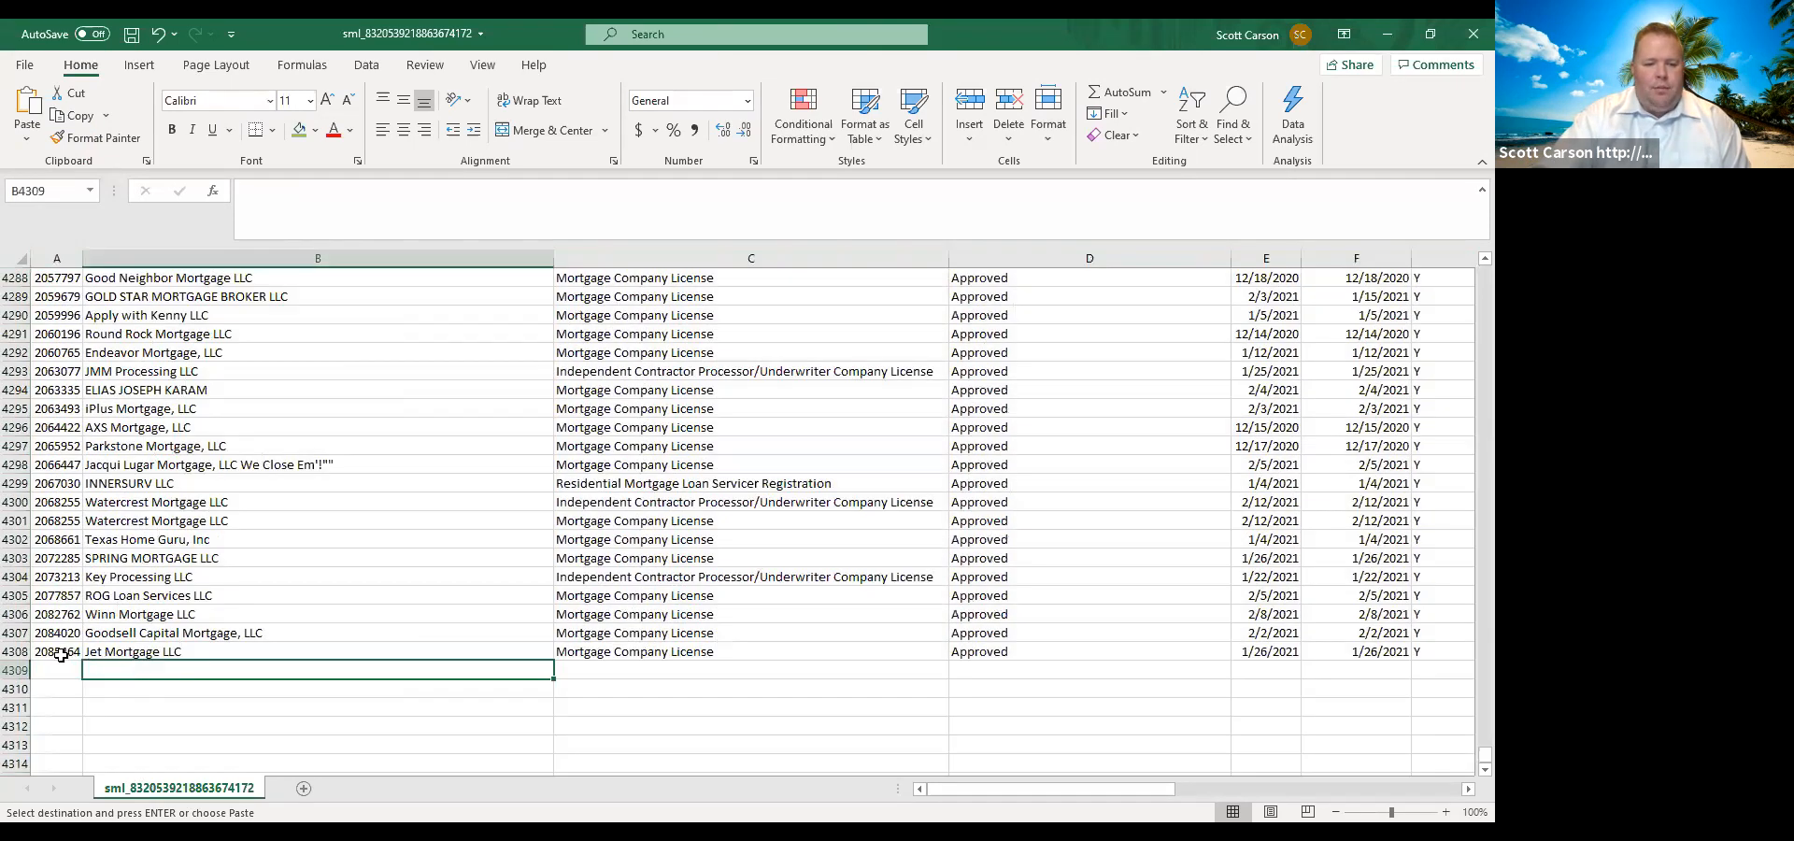
pyautogui.click(13, 654)
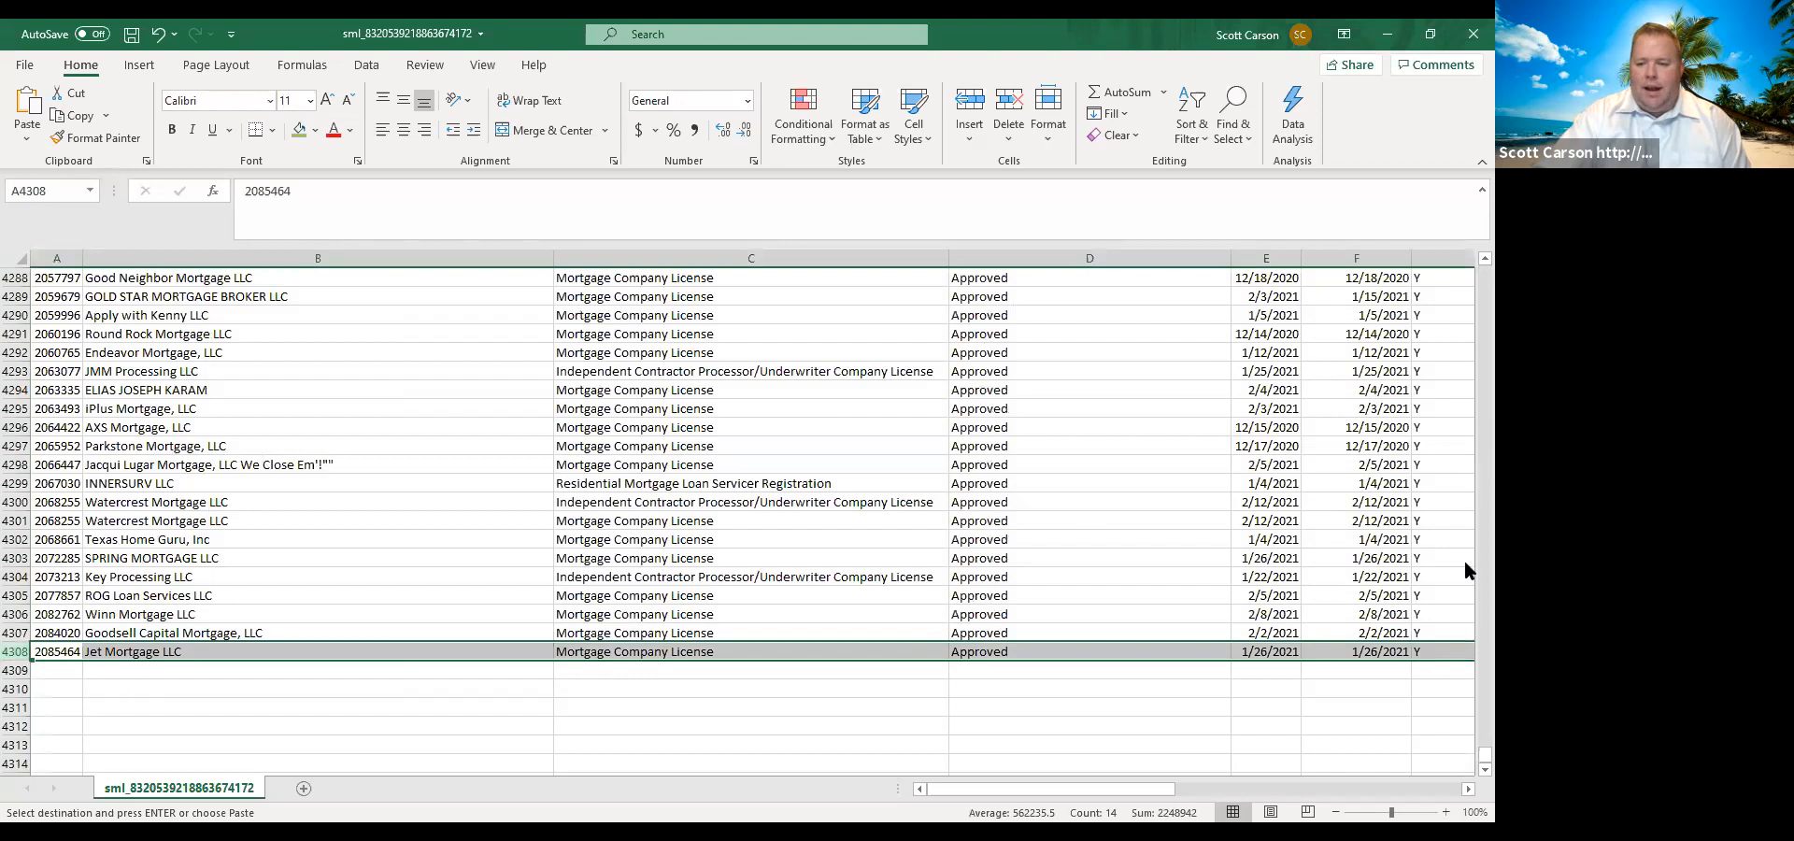
pyautogui.moveTo(1465, 758); pyautogui.dragTo(1464, 204)
# Turn on filtering for all columns of the roster sheet.
pyautogui.click(14, 260)
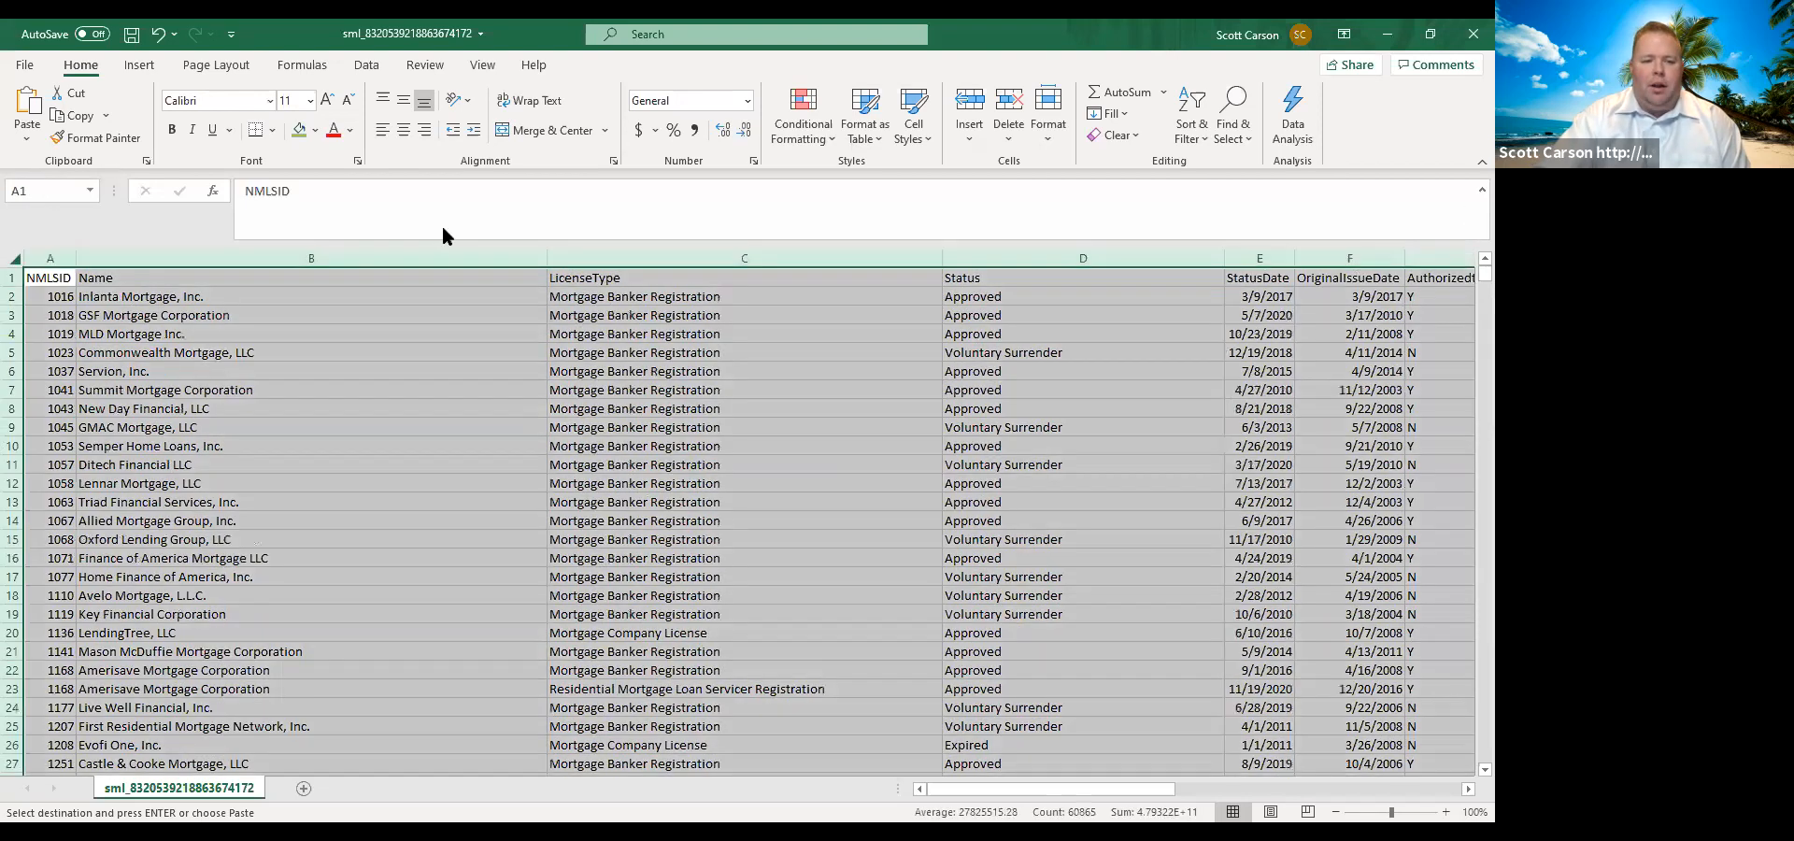
pyautogui.click(1187, 114)
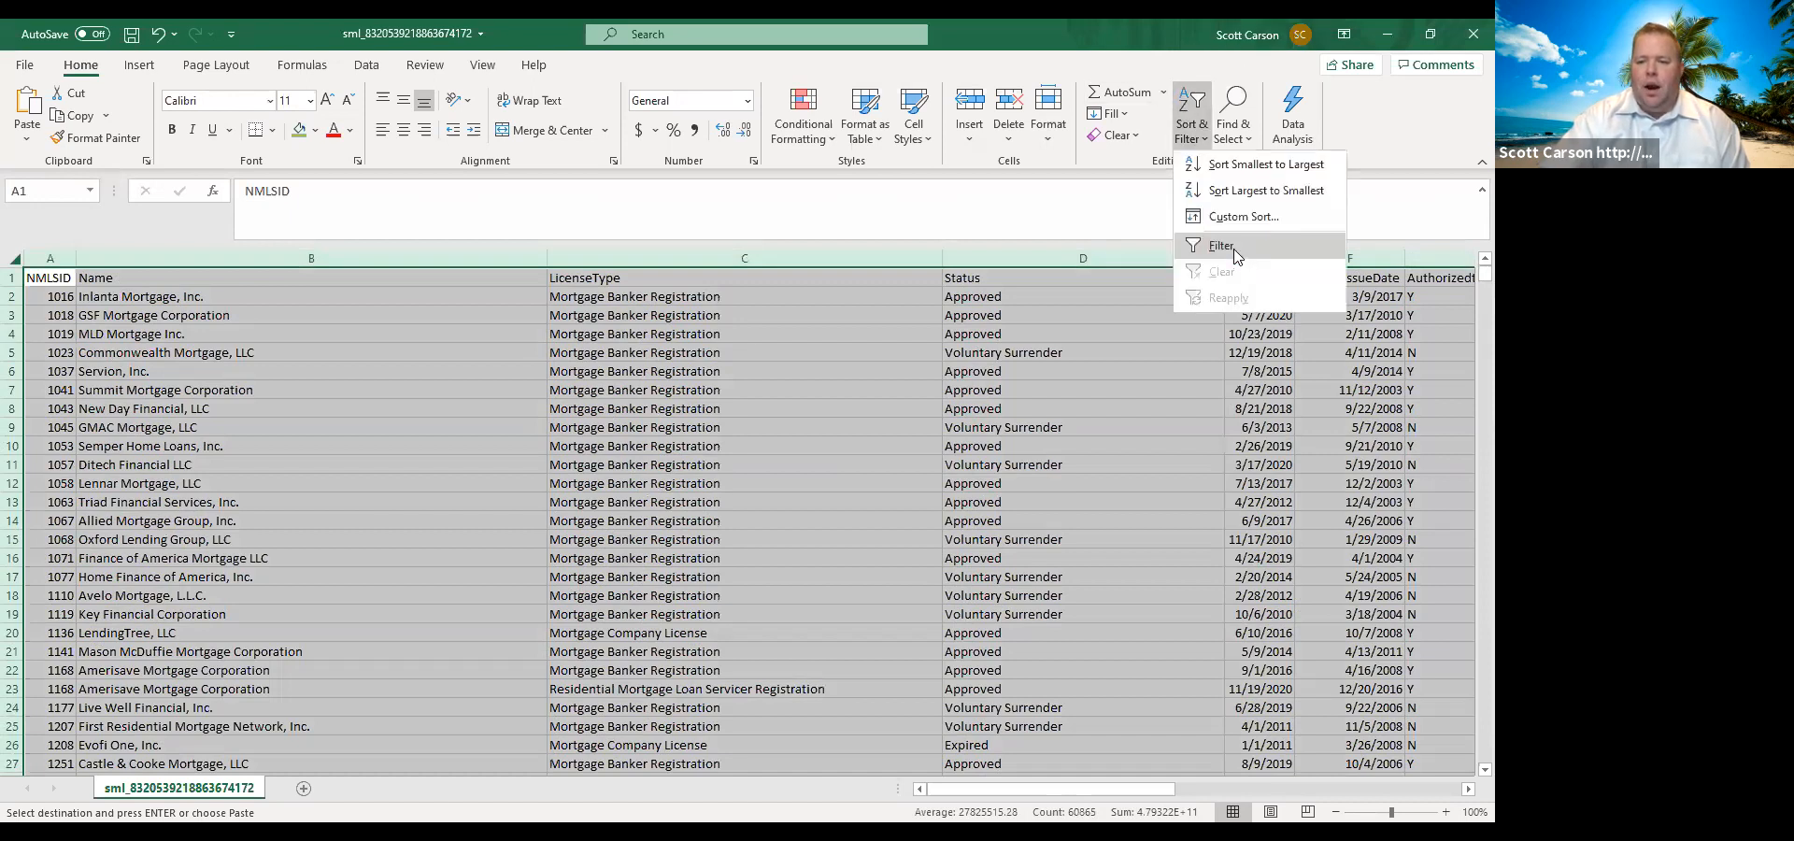
pyautogui.click(1236, 252)
# Filter LicenseType to the Auxiliary Mortgage Loan Activity, Credit Union Subsidiary Organization, Financial Services Company and Independent Contractor Processor/Underwriter types only.
pyautogui.click(931, 278)
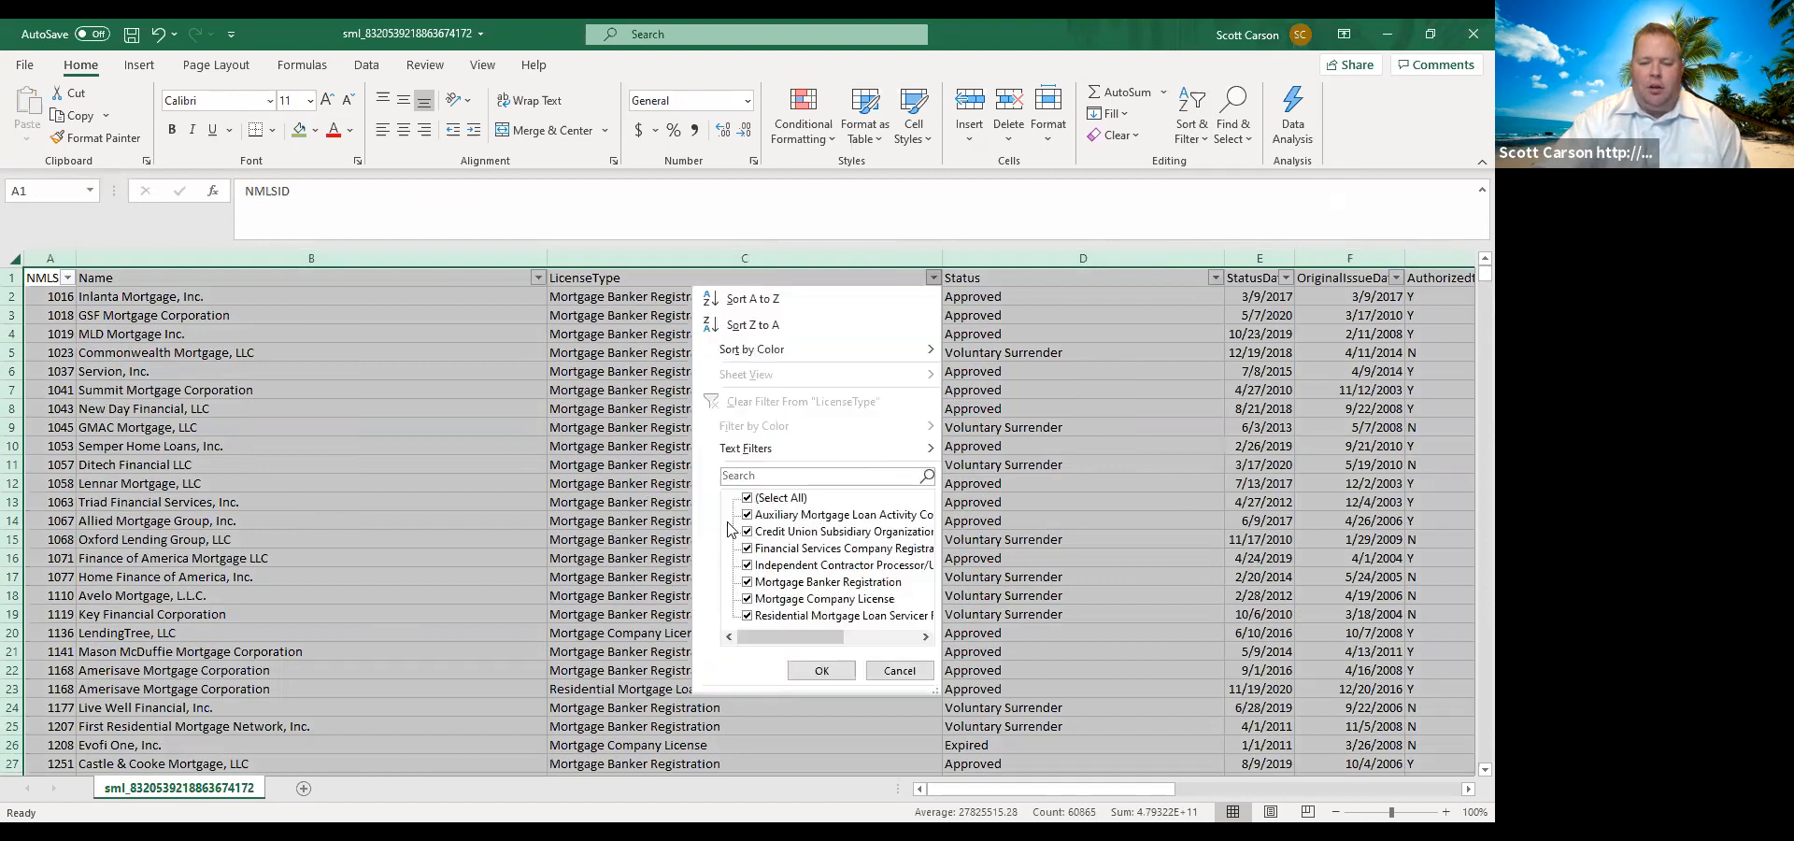
pyautogui.click(747, 499)
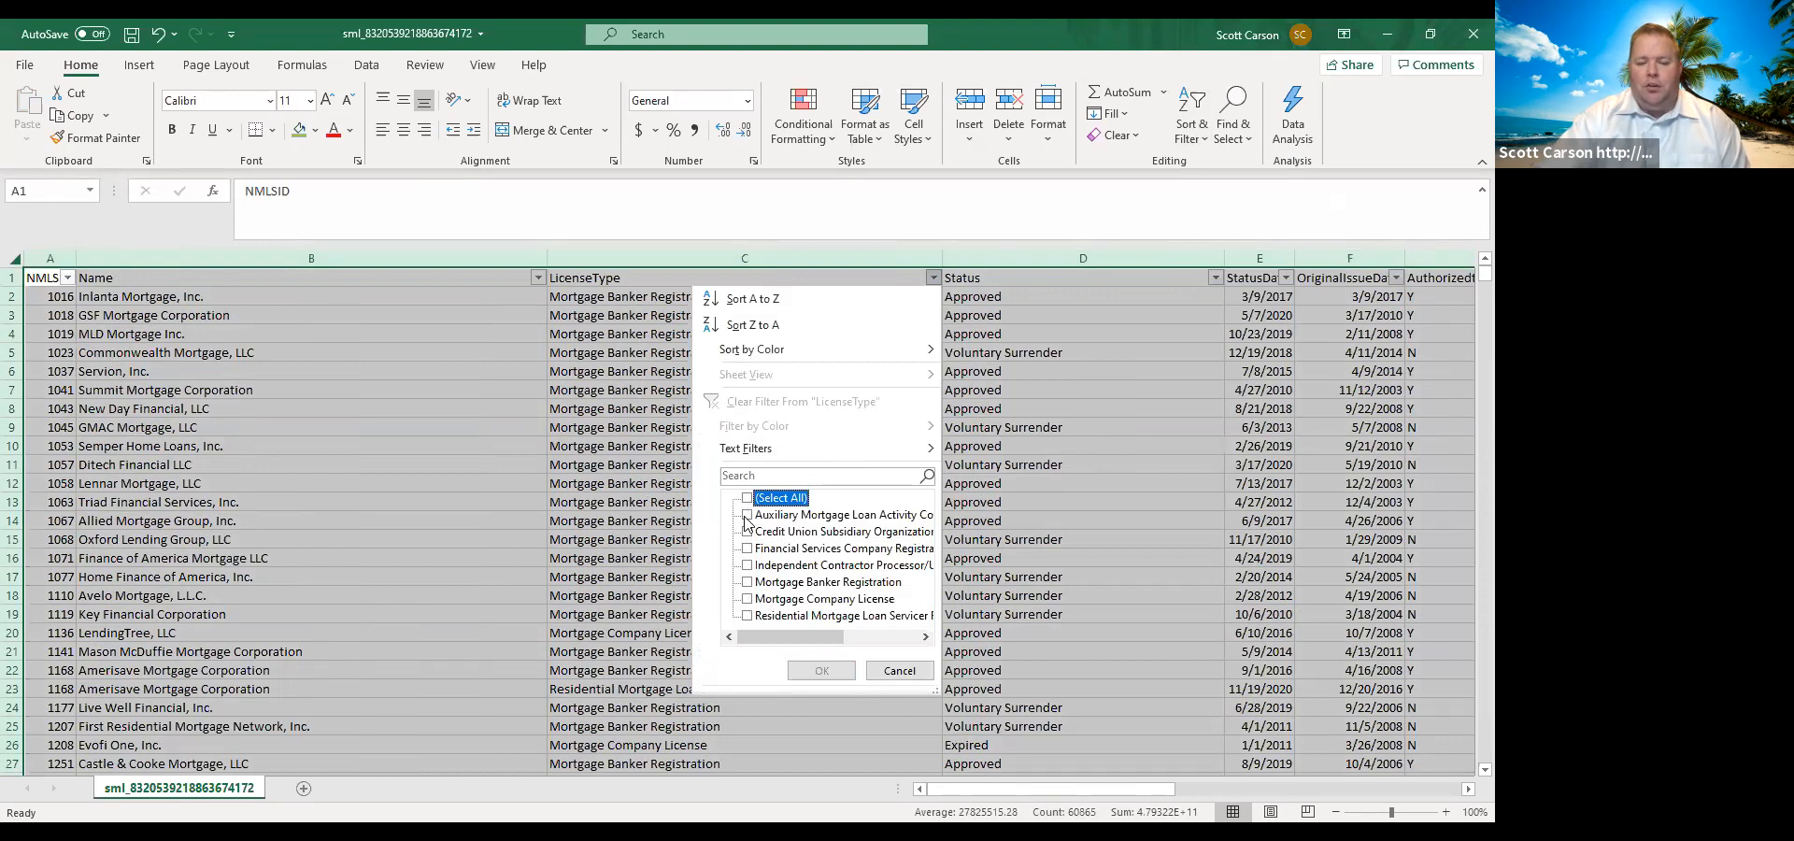
pyautogui.click(746, 515)
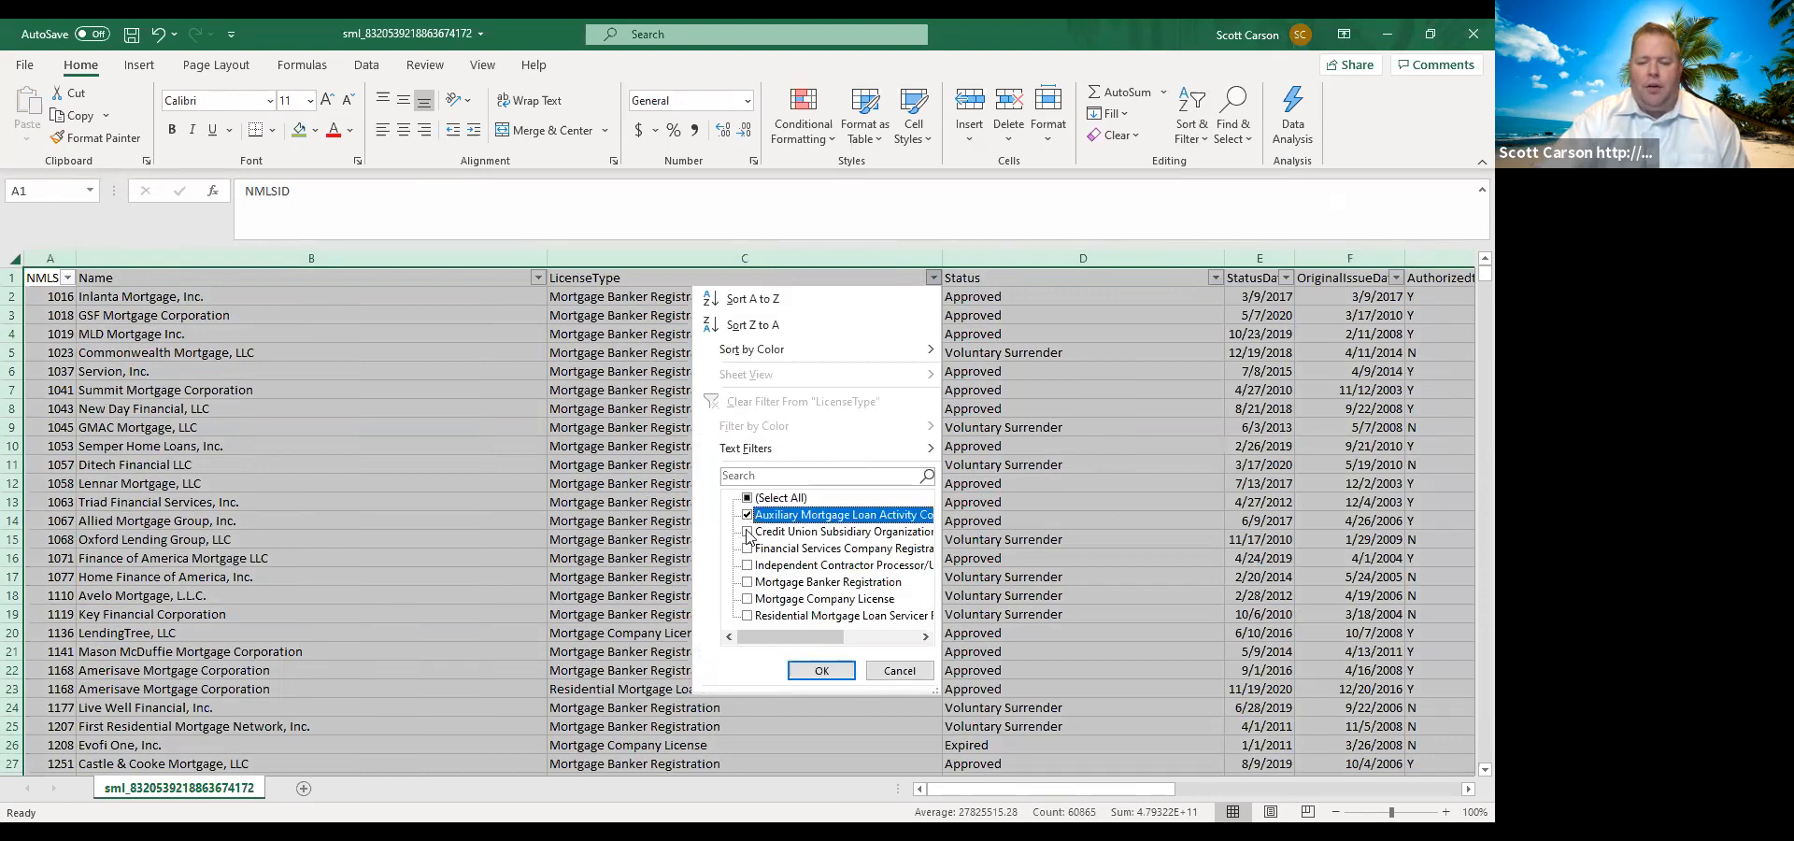
pyautogui.click(747, 532)
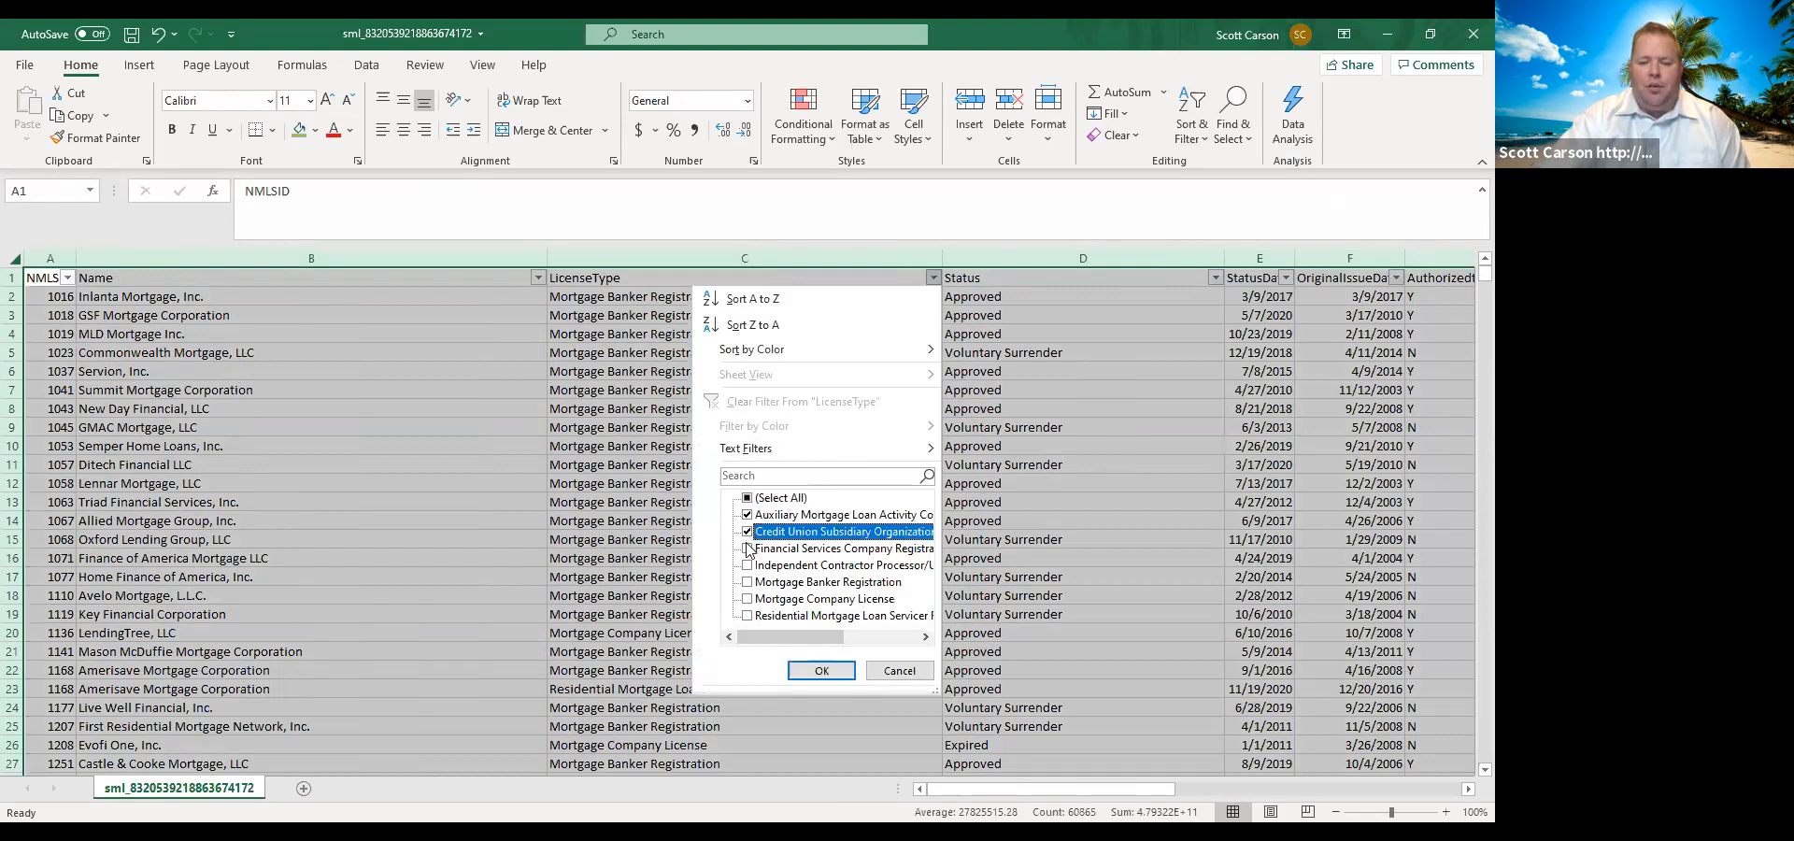
pyautogui.click(747, 549)
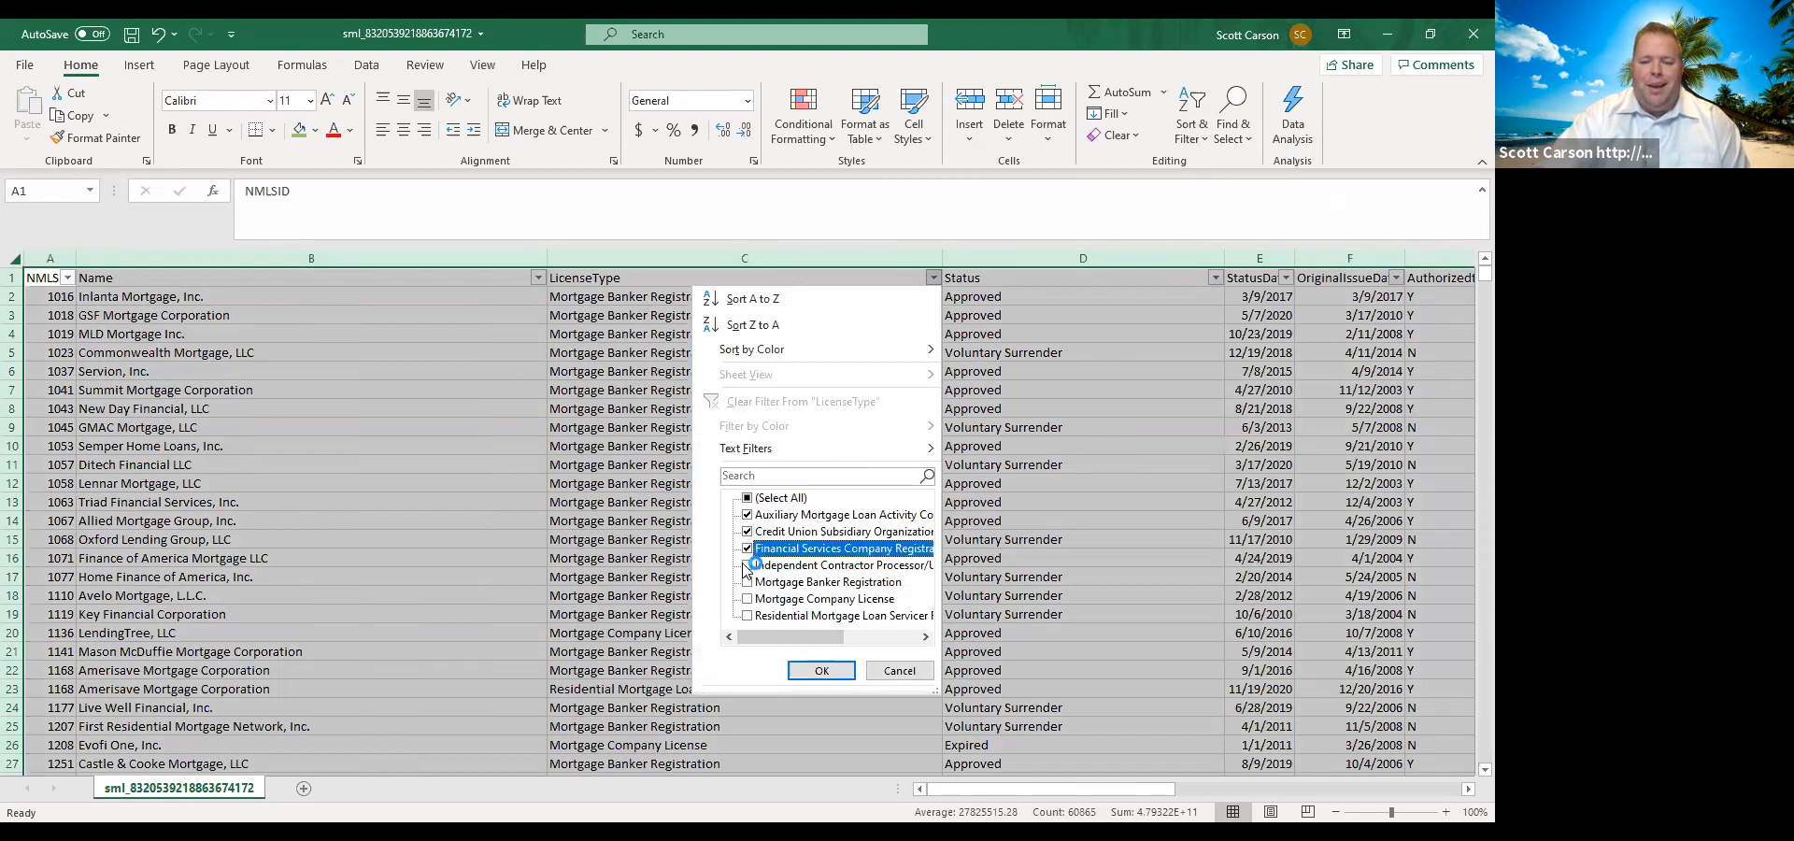
pyautogui.click(748, 565)
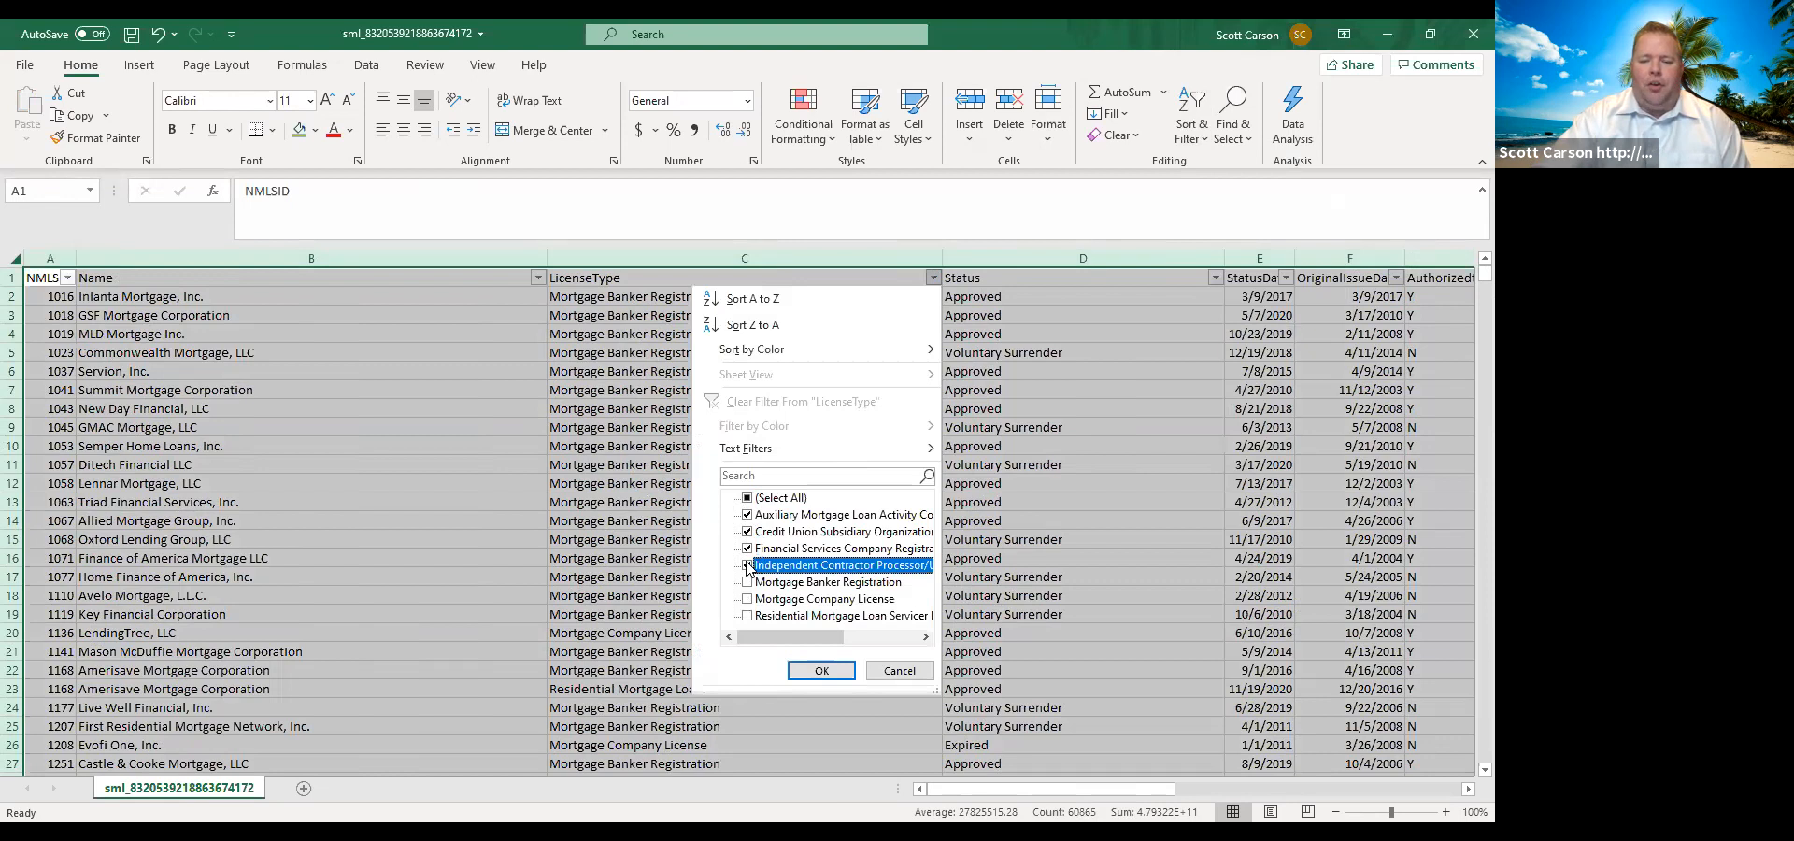
pyautogui.click(822, 670)
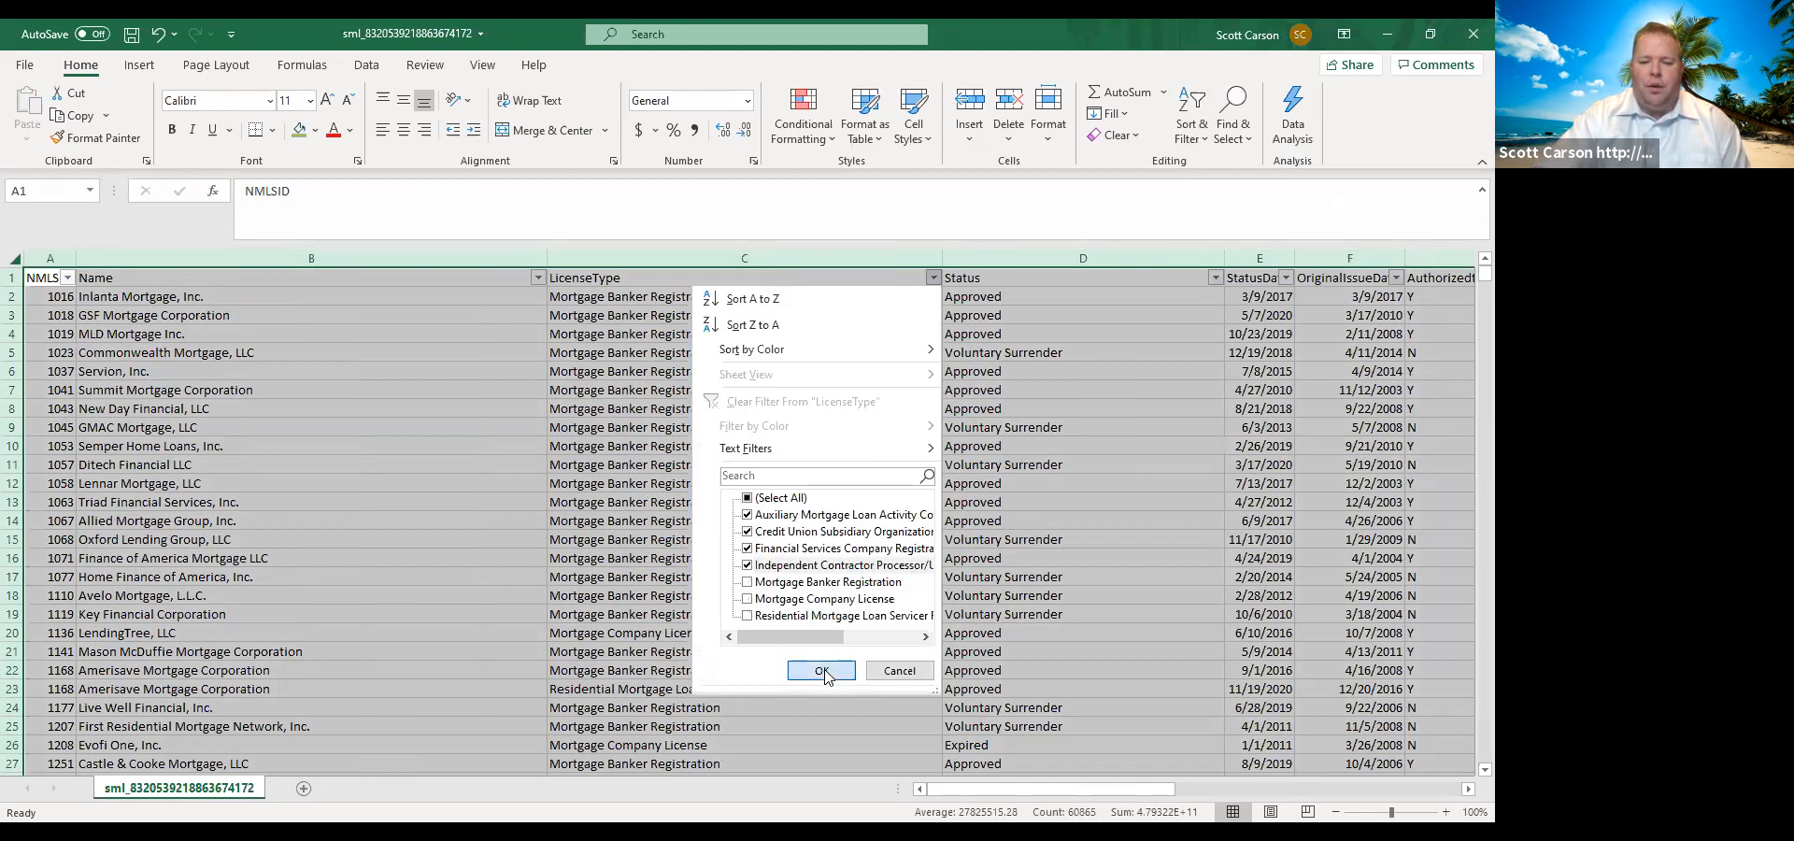
# Delete all the filtered rows below the header, from row 284 down to the last record.
pyautogui.click(15, 296)
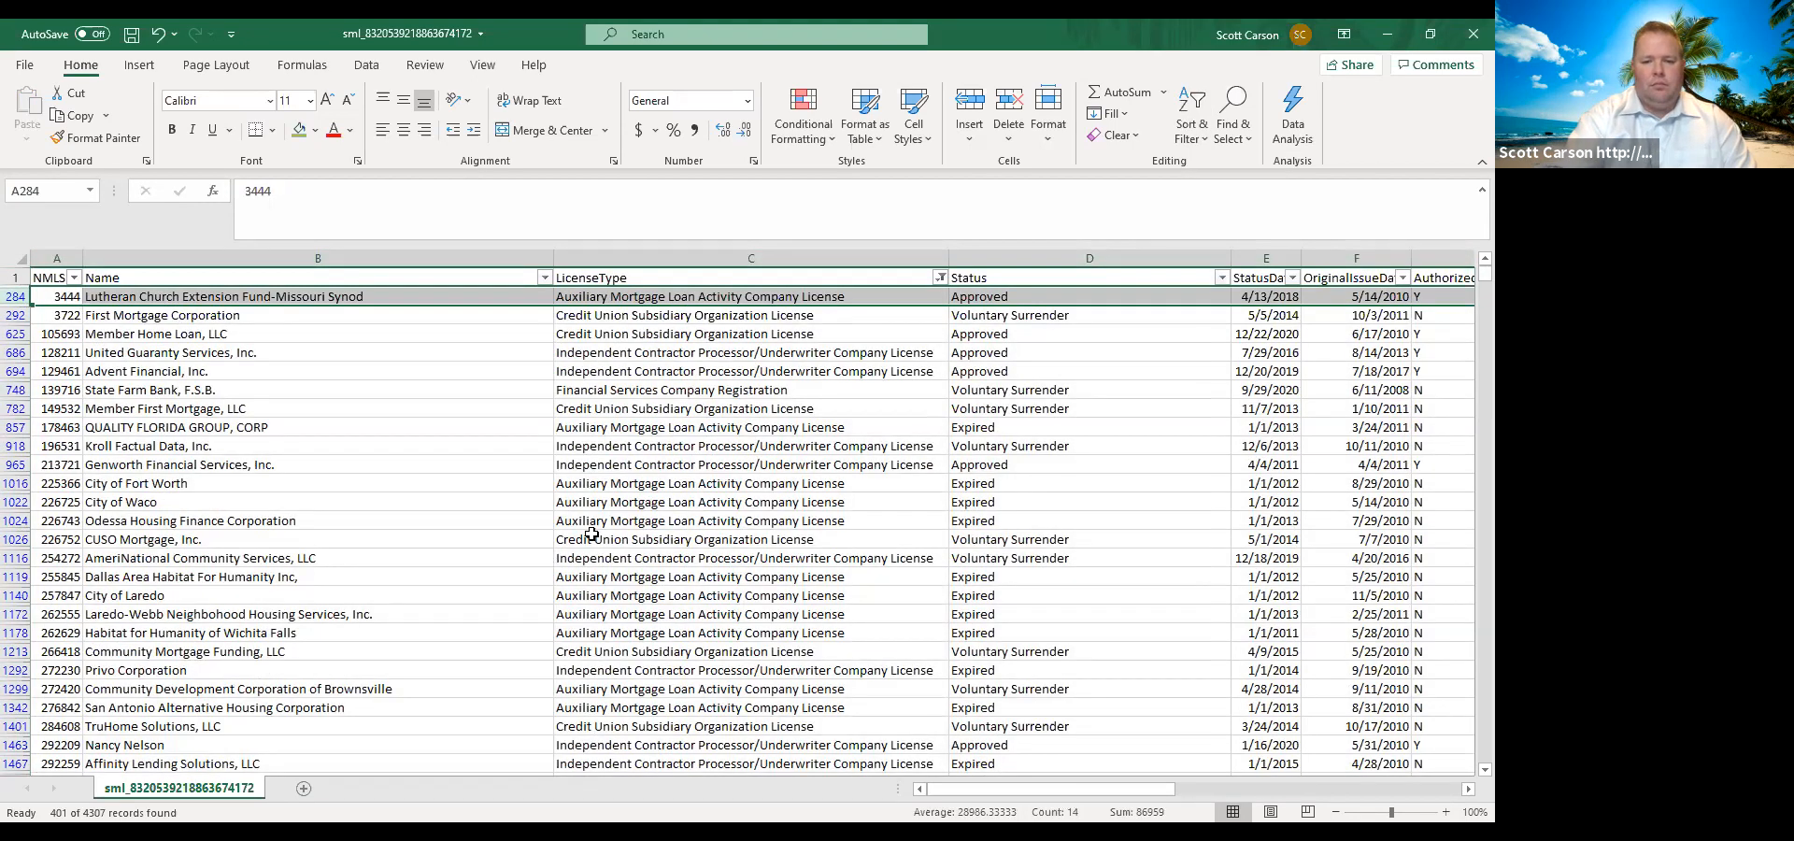
pyautogui.hotkey('shift', 'pagedown')
pyautogui.hotkey('shift', 'pagedown')
pyautogui.hotkey('shift', 'pagedown')
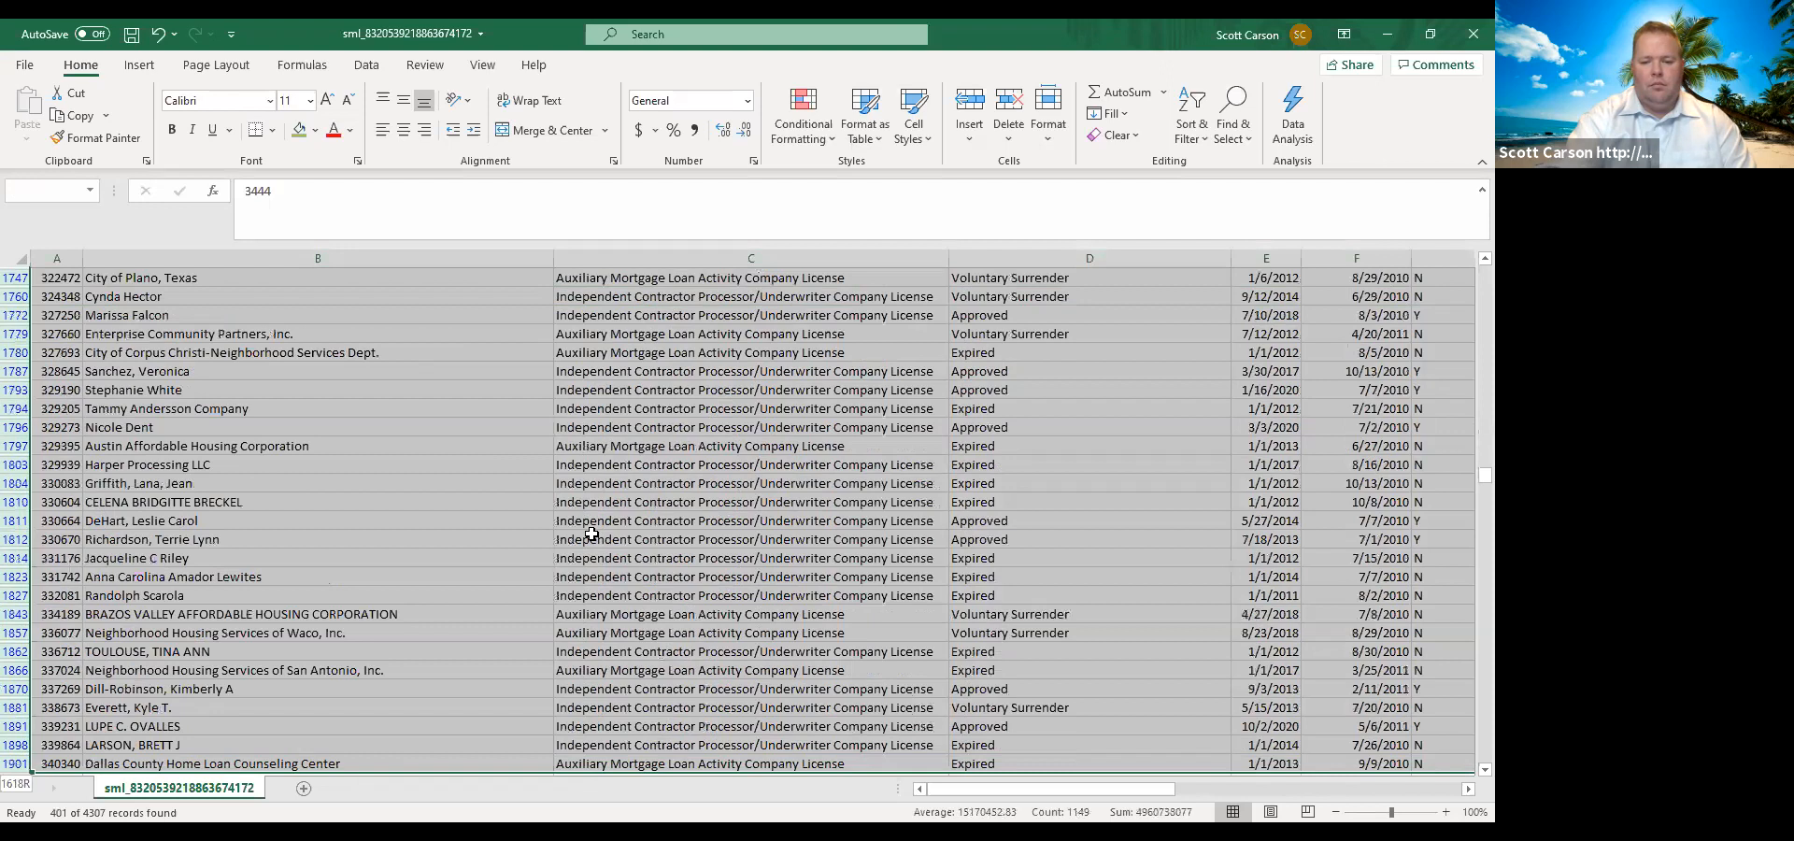
pyautogui.hotkey('ctrl', 'shift', 'Down')
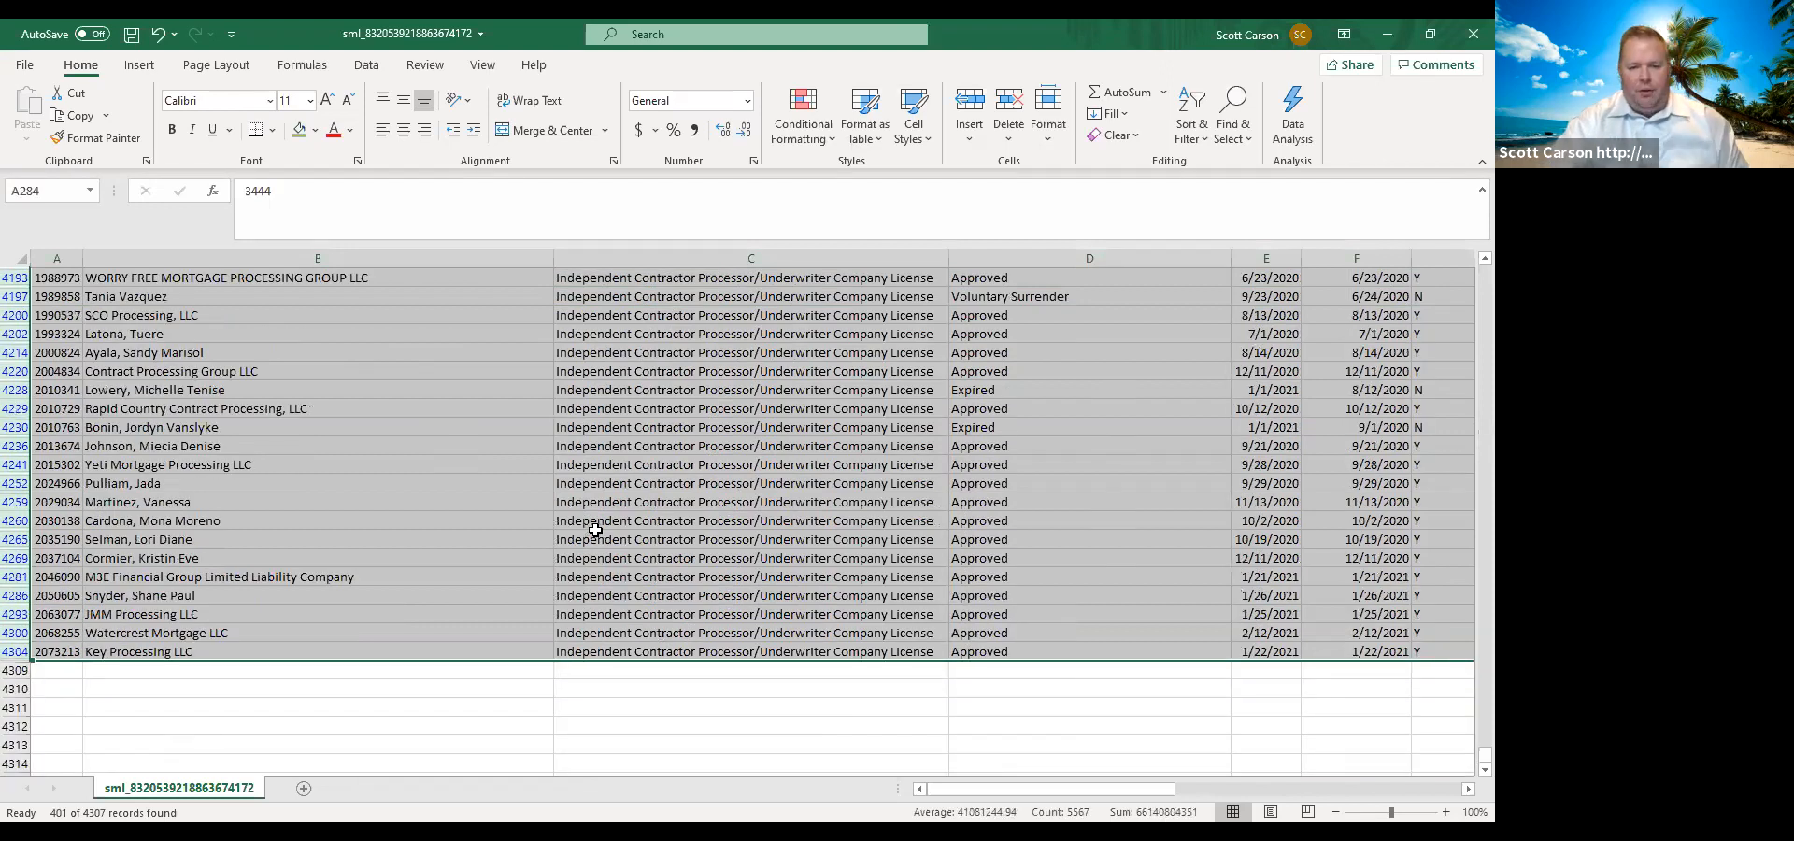
pyautogui.rightClick(596, 530)
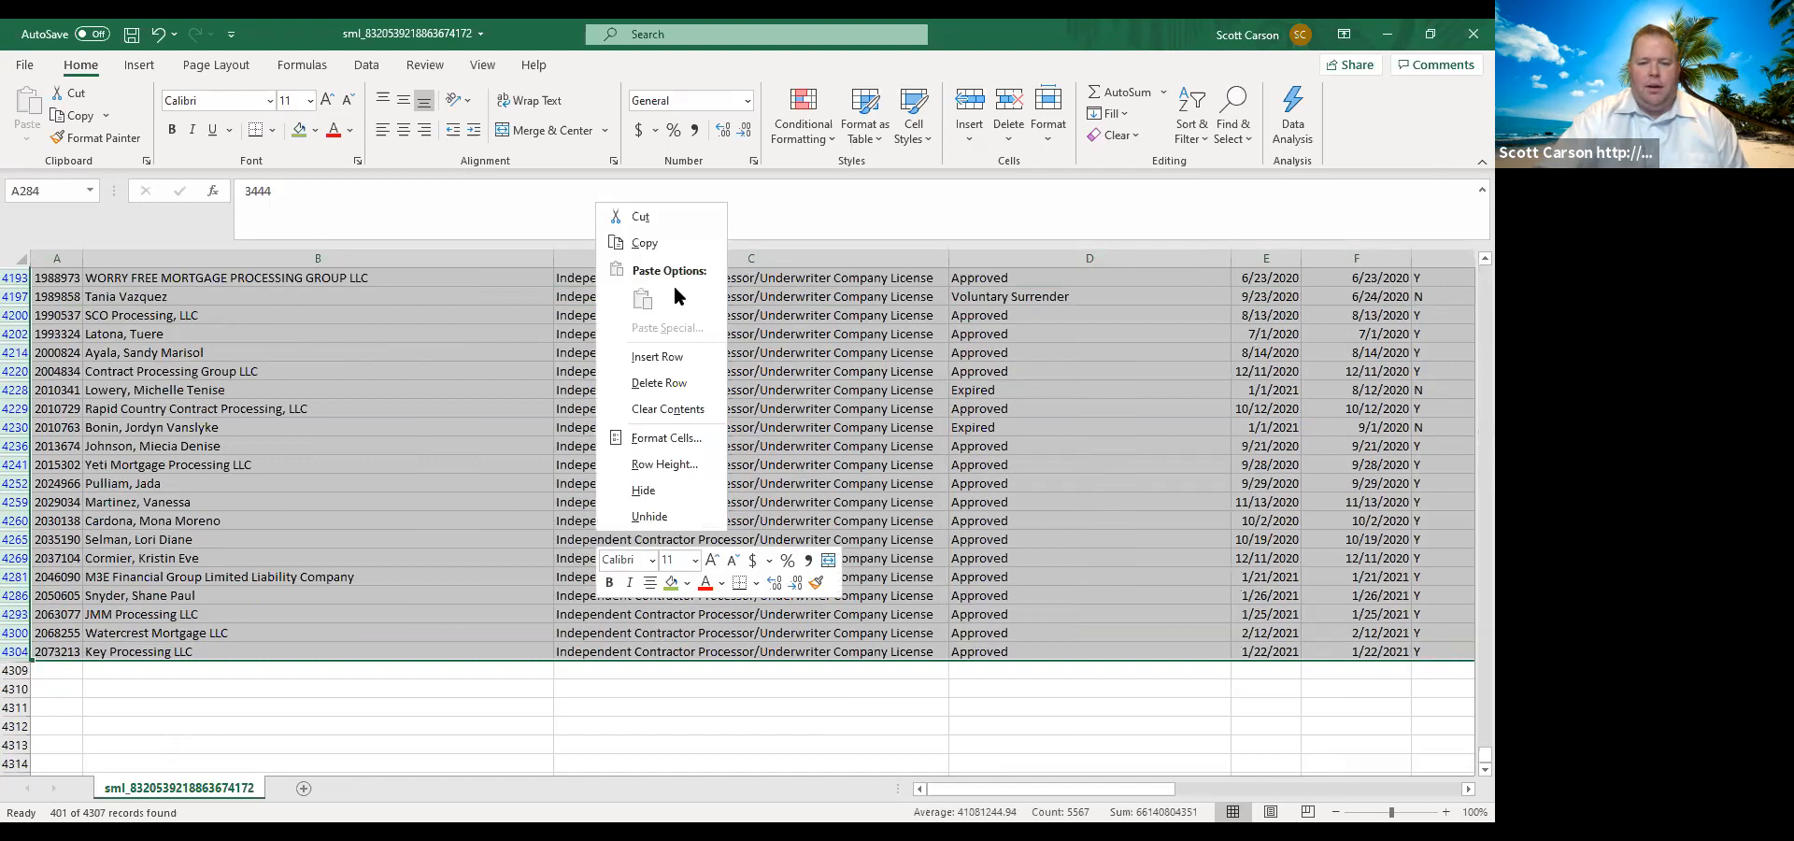
pyautogui.click(658, 384)
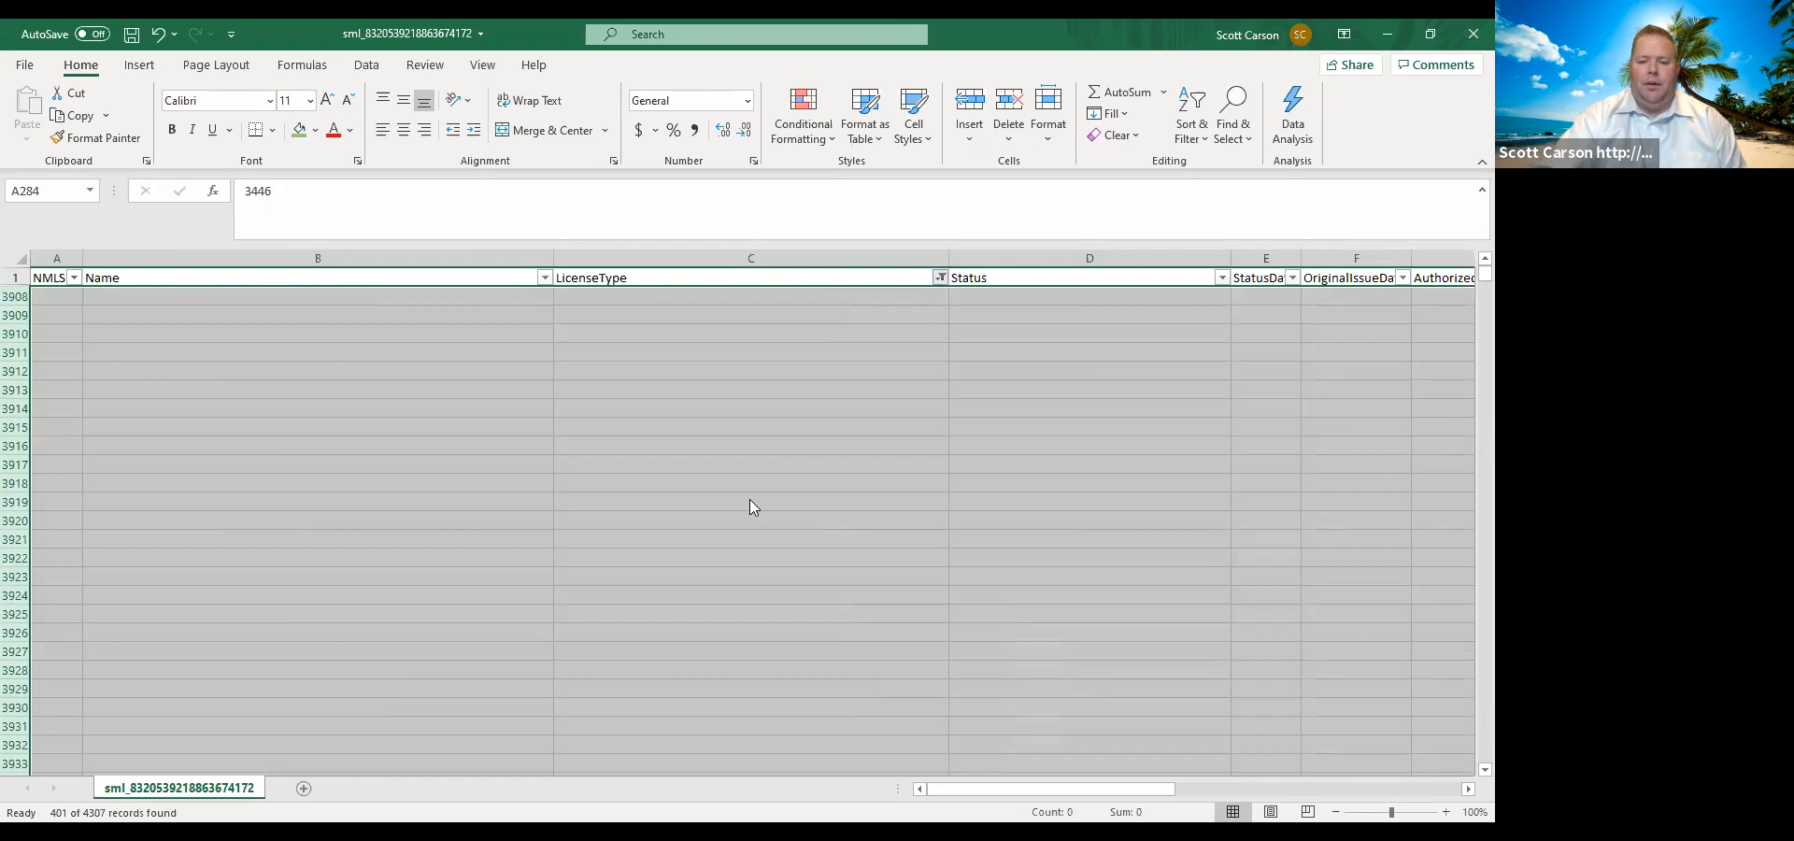
# Reset the LicenseType filter to show all remaining license types and check the list down to its last record.
pyautogui.click(941, 278)
pyautogui.click(753, 499)
pyautogui.click(809, 669)
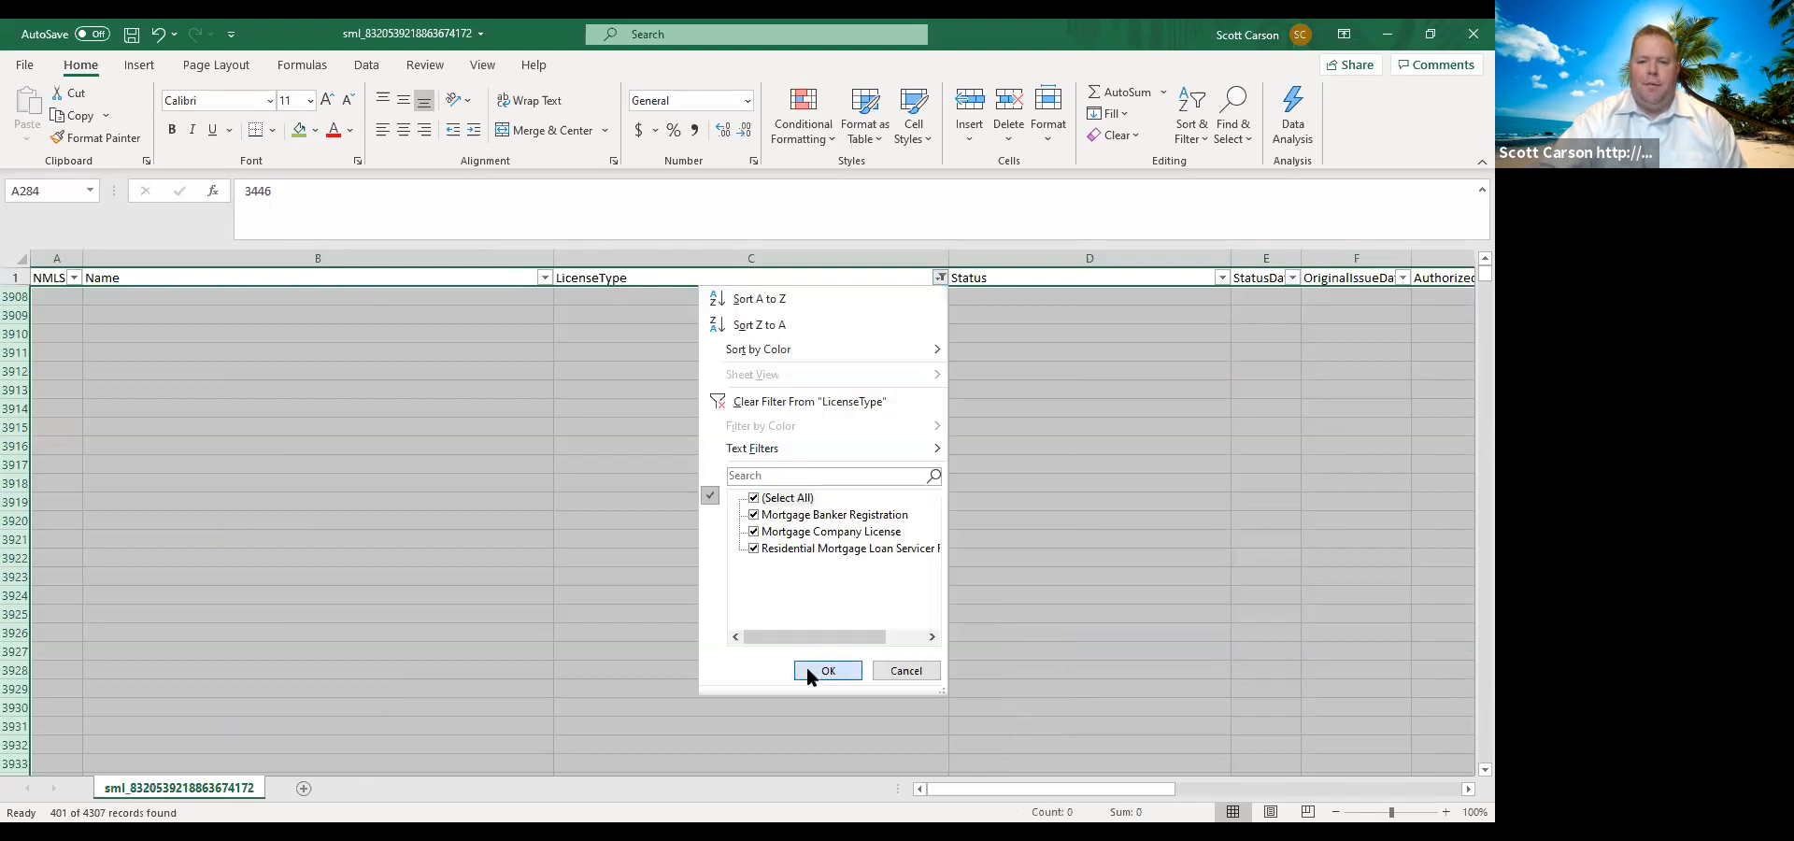
pyautogui.moveTo(1483, 273); pyautogui.dragTo(1465, 710)
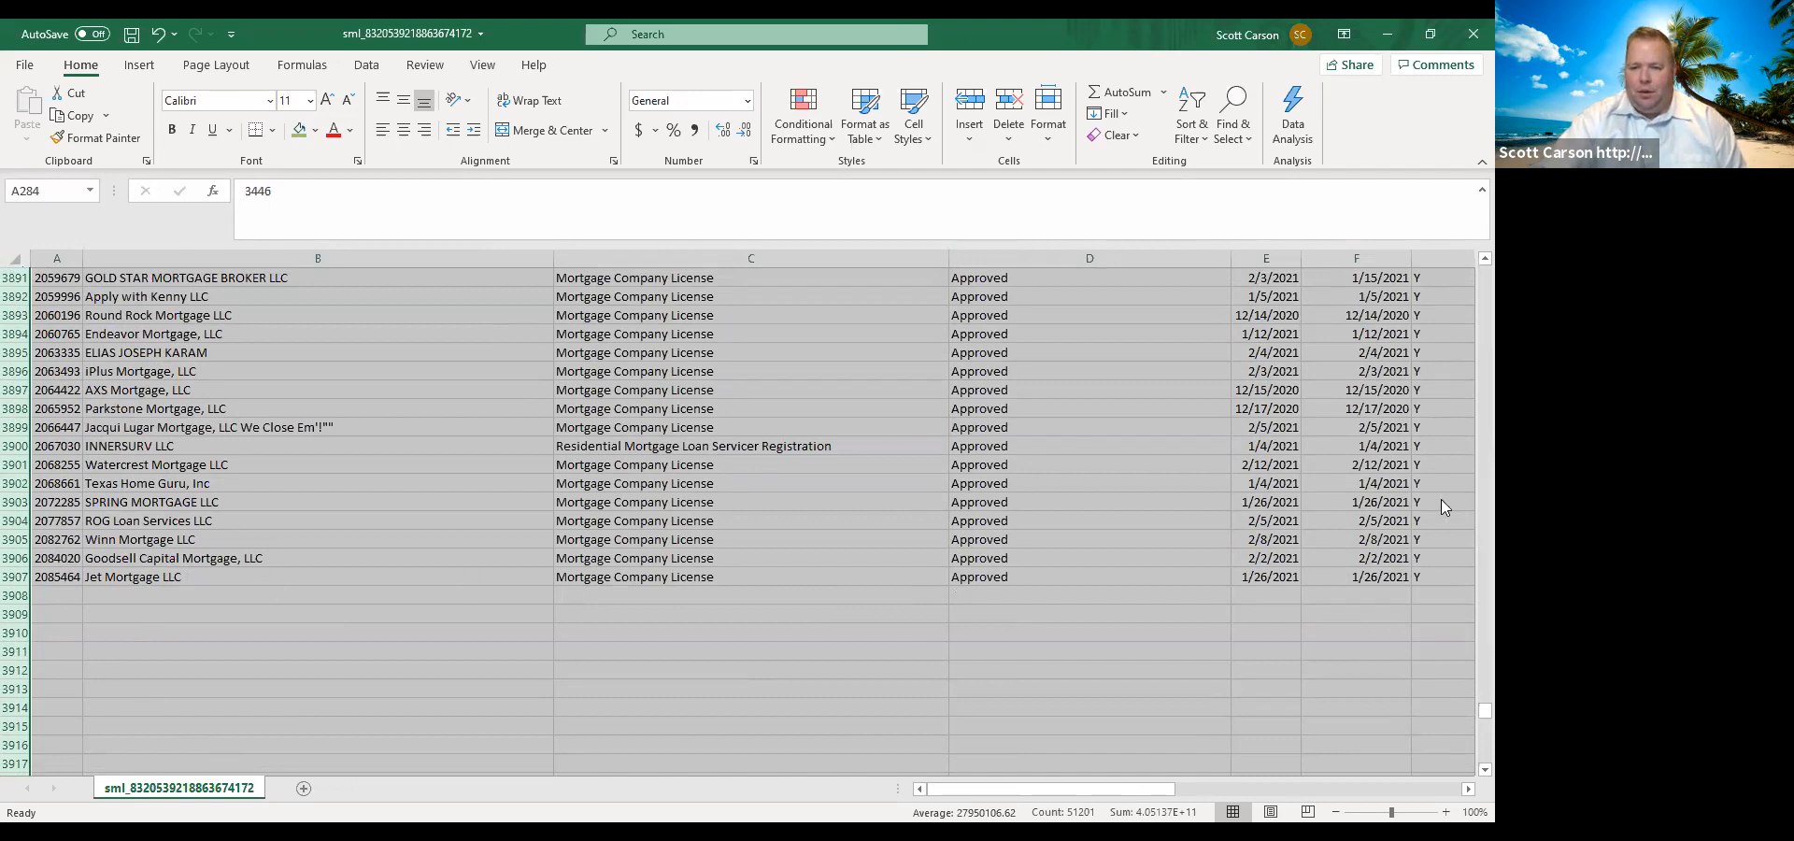
pyautogui.moveTo(1464, 705); pyautogui.dragTo(1463, 255)
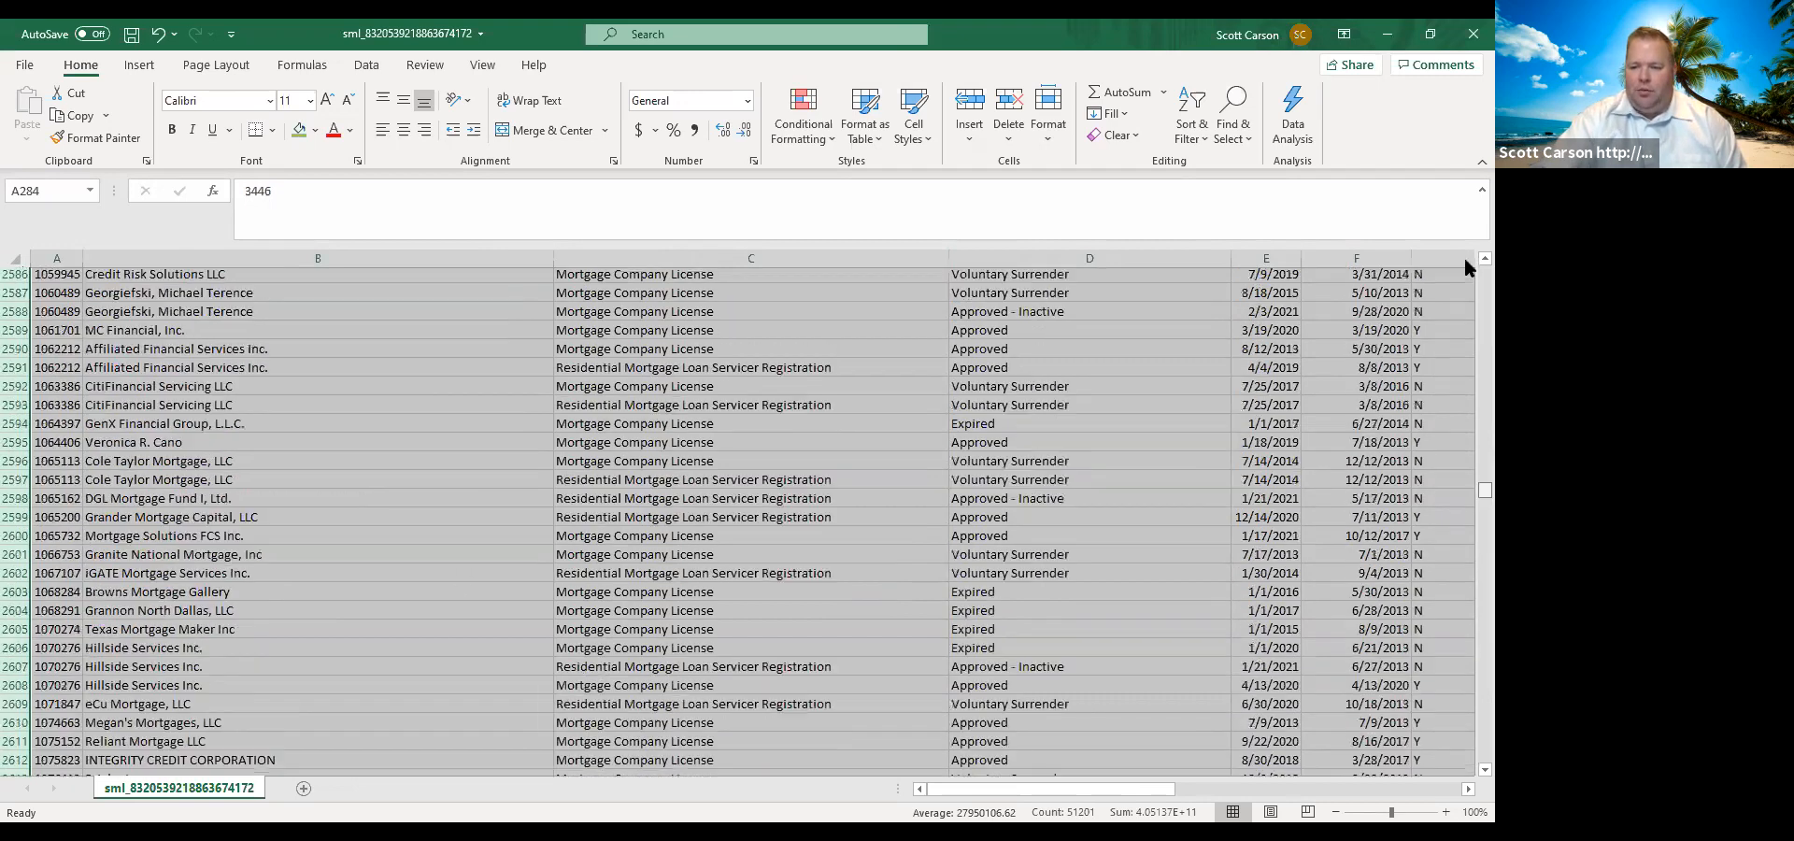
# Sort the whole roster by LicenseType from A to Z.
pyautogui.click(15, 260)
pyautogui.click(1185, 117)
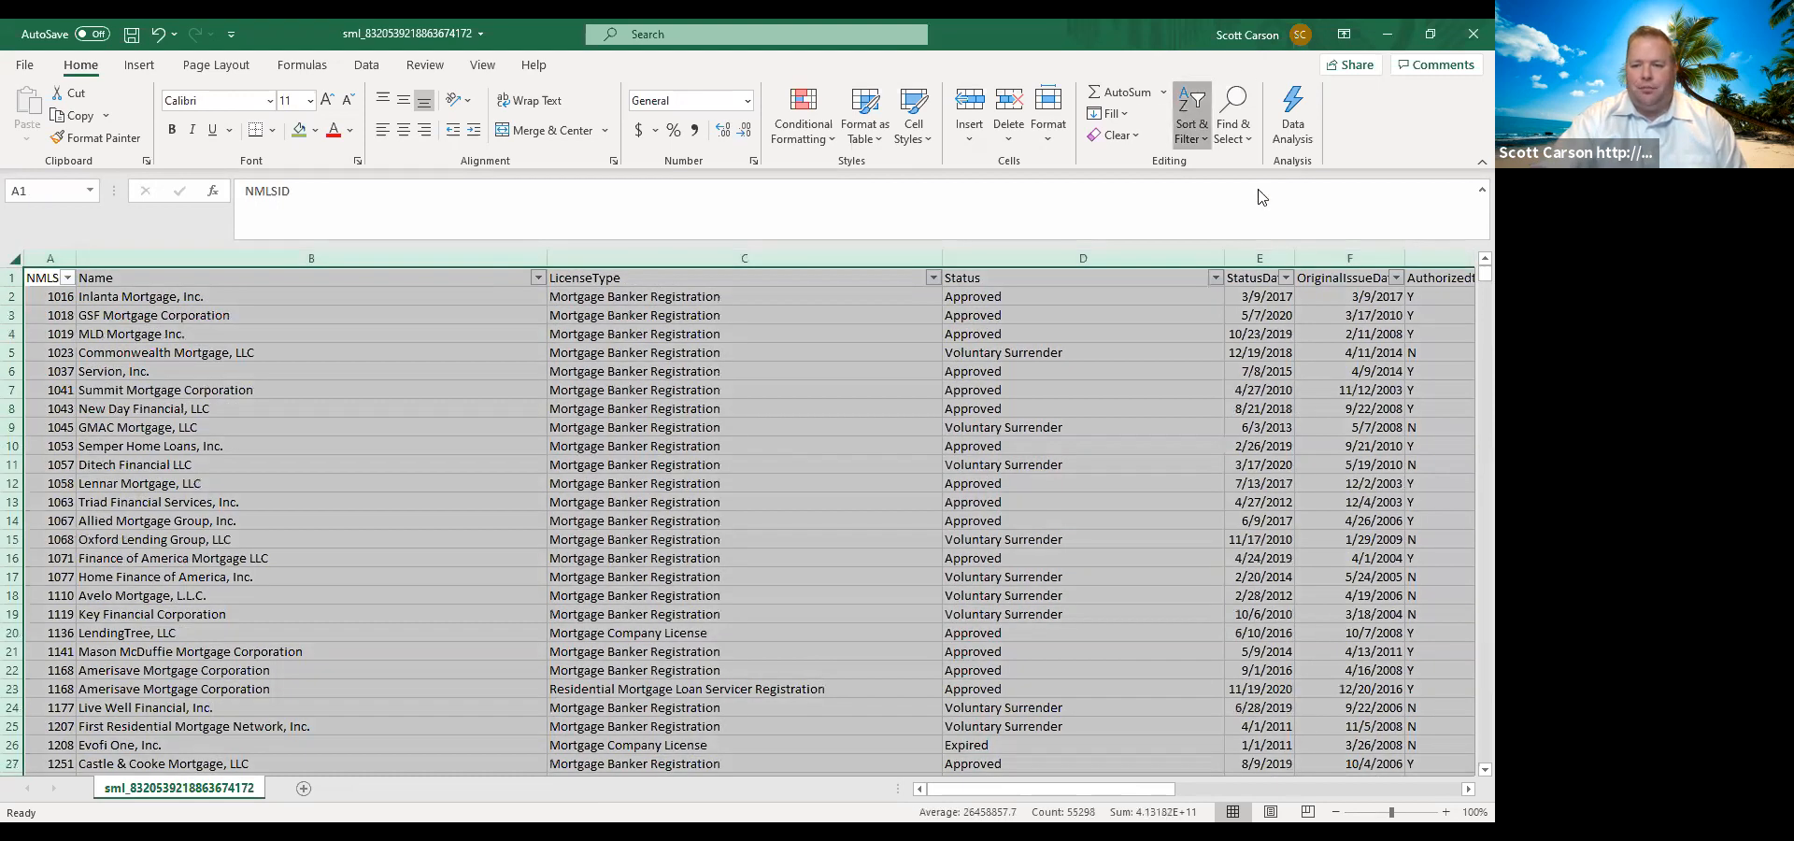
pyautogui.click(435, 343)
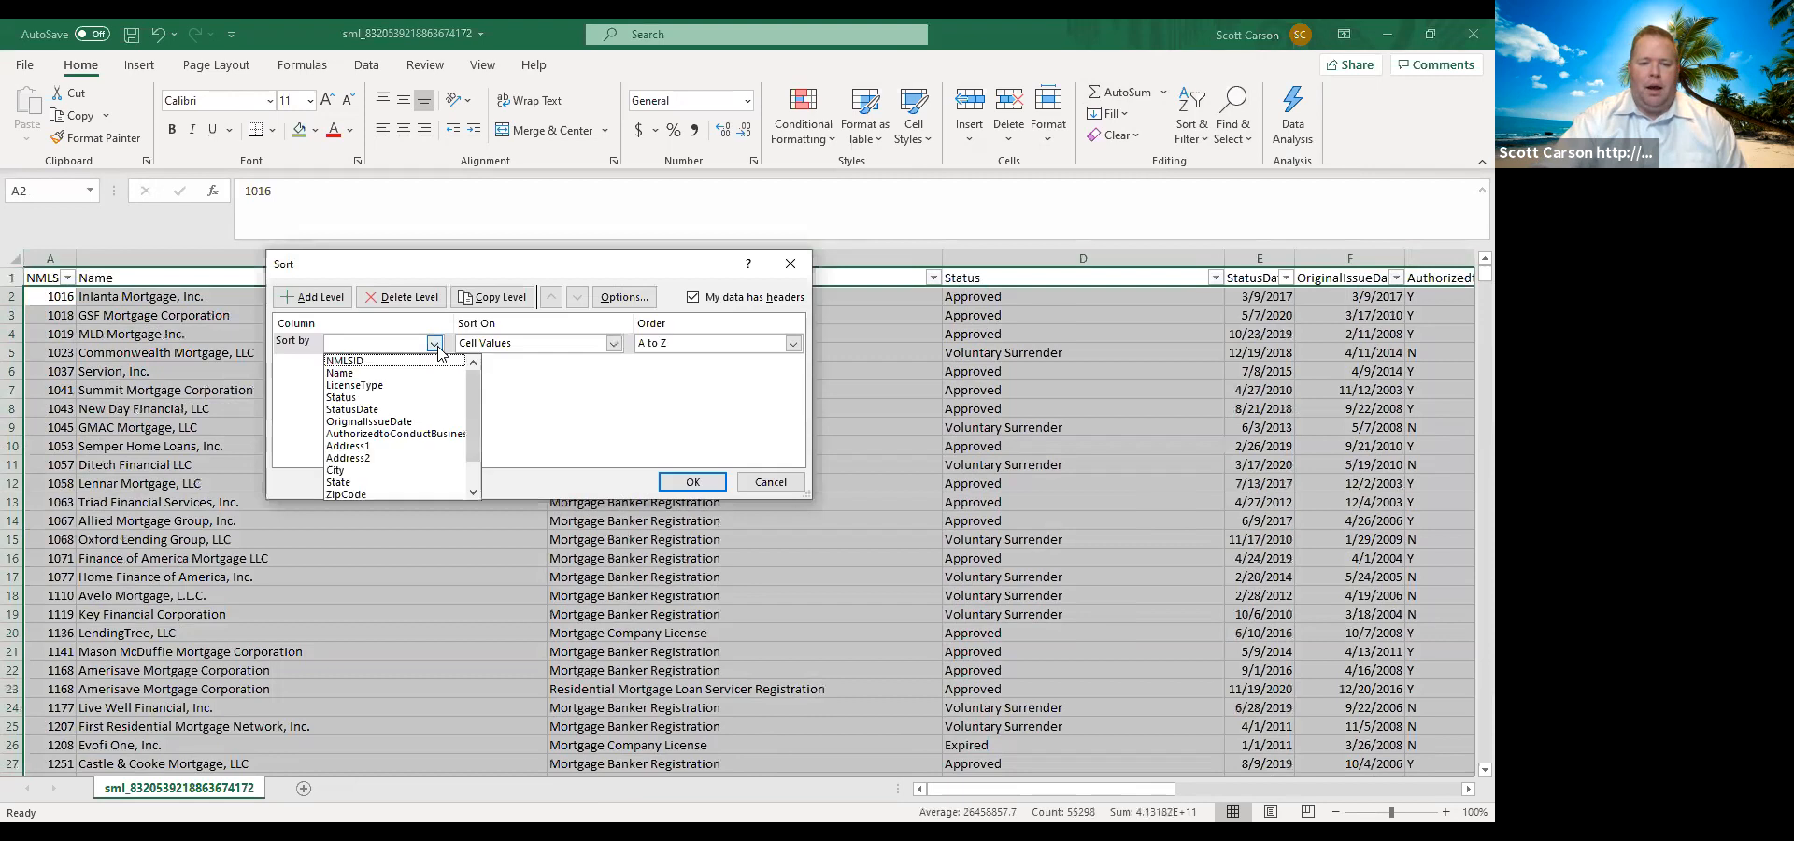
pyautogui.click(399, 385)
pyautogui.click(692, 483)
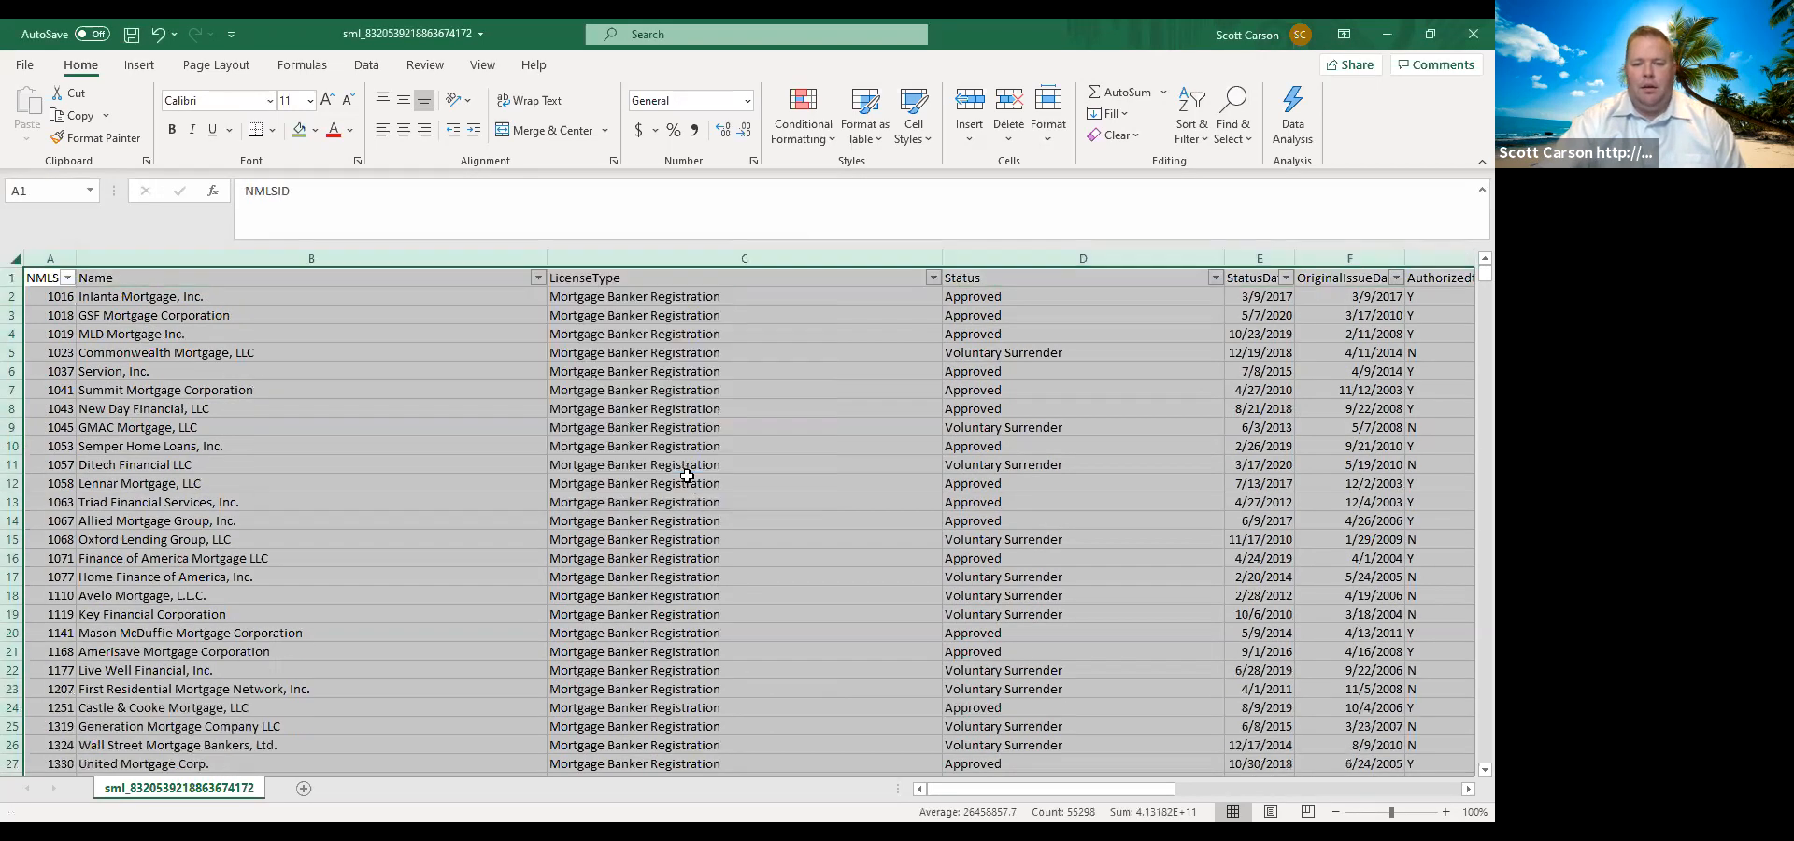
pyautogui.click(762, 299)
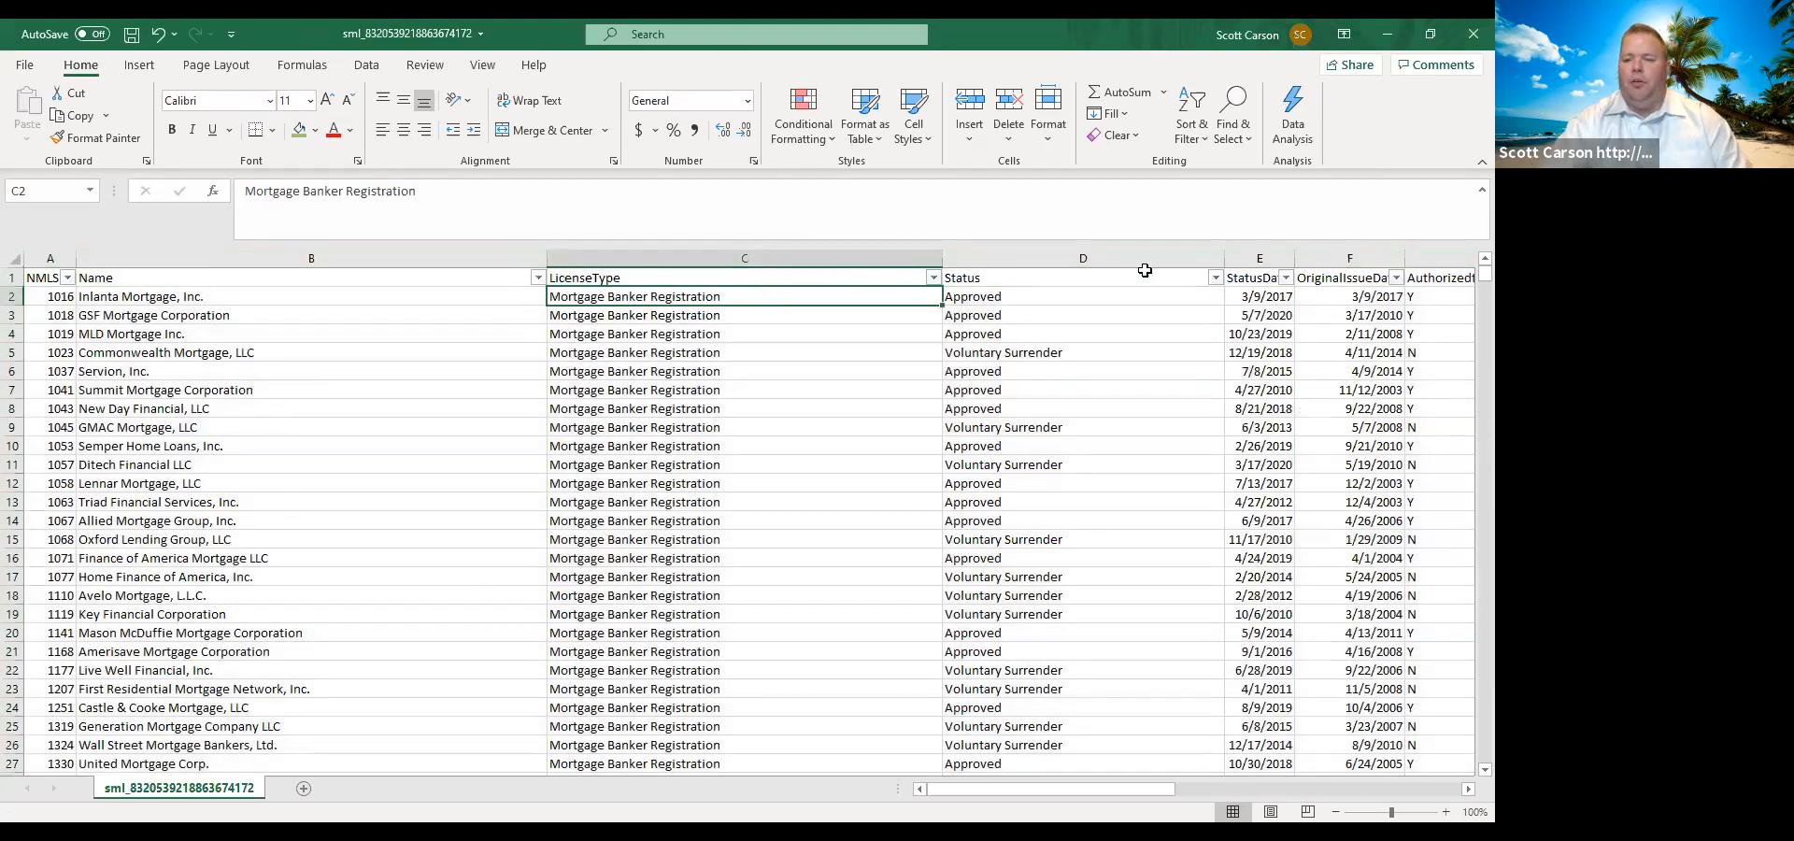
# Filter the Status column to the Expired, Ordered to Surrender, Revoked and Voluntary Surrender records only.
pyautogui.click(1214, 278)
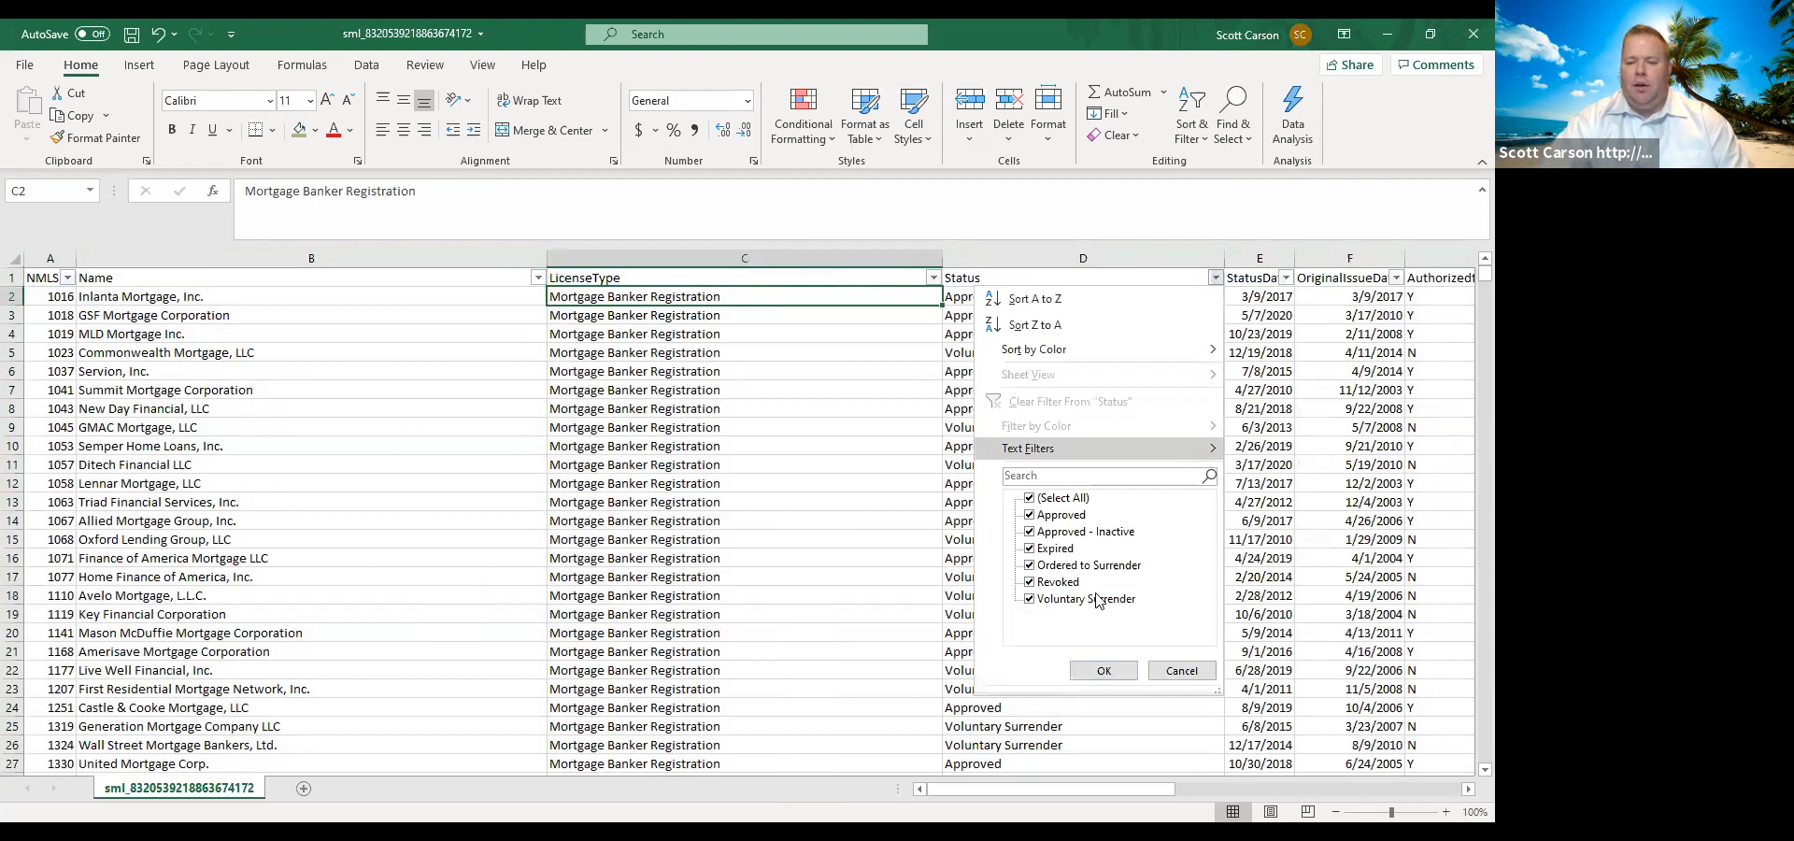
pyautogui.click(1031, 498)
pyautogui.click(1029, 551)
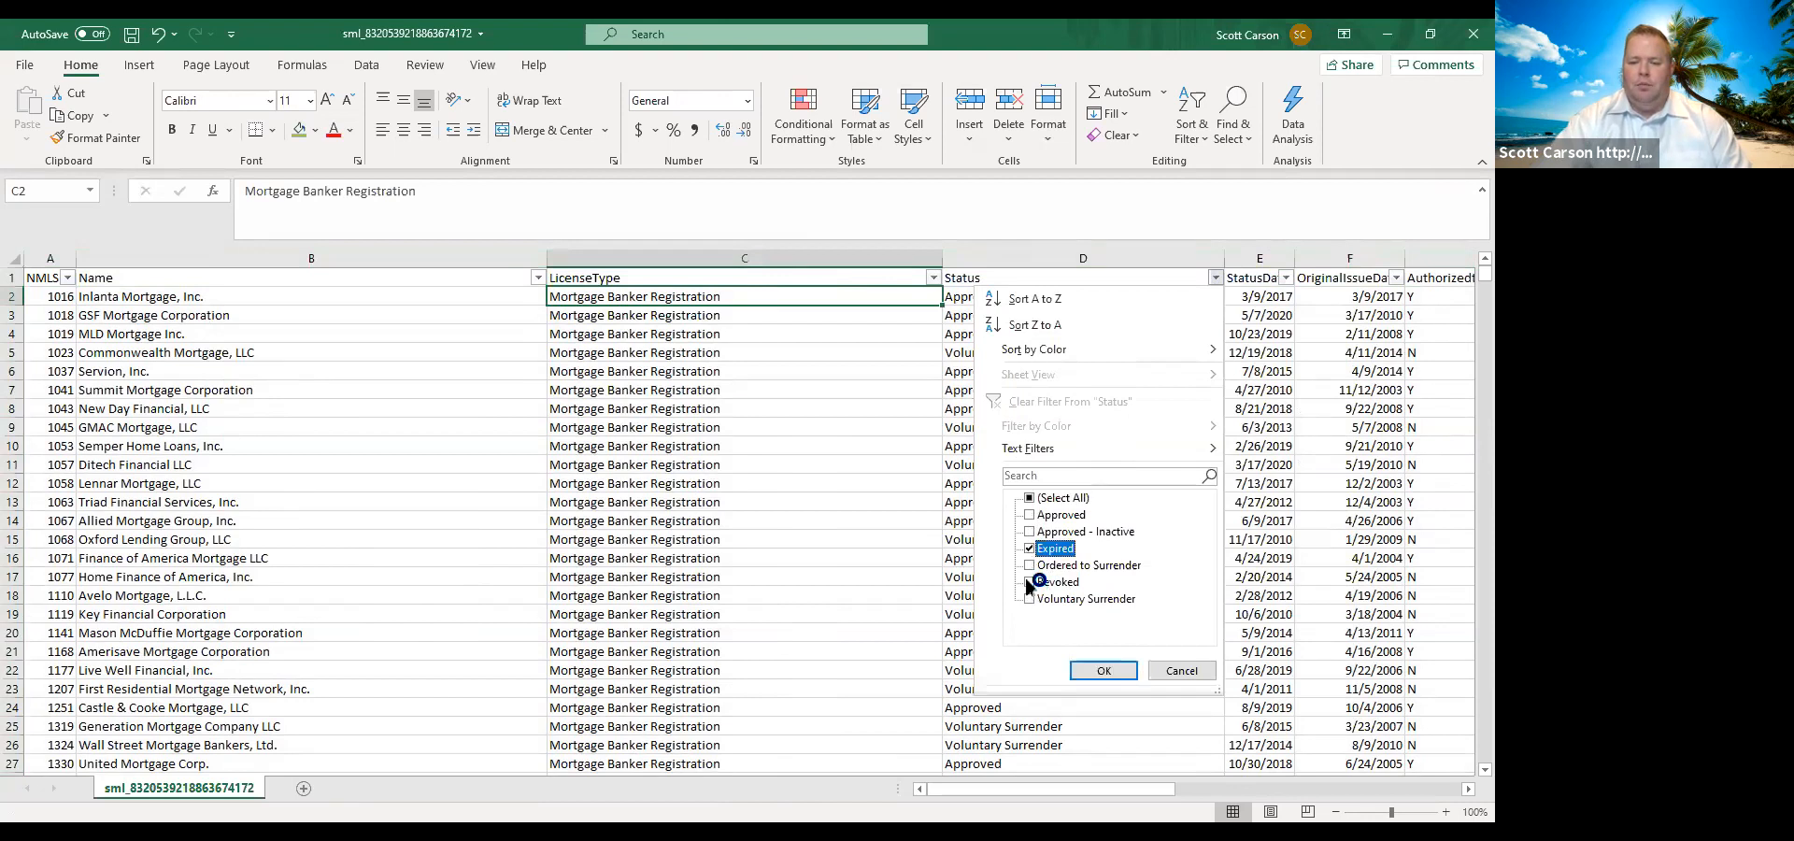
pyautogui.click(1030, 582)
pyautogui.click(1029, 599)
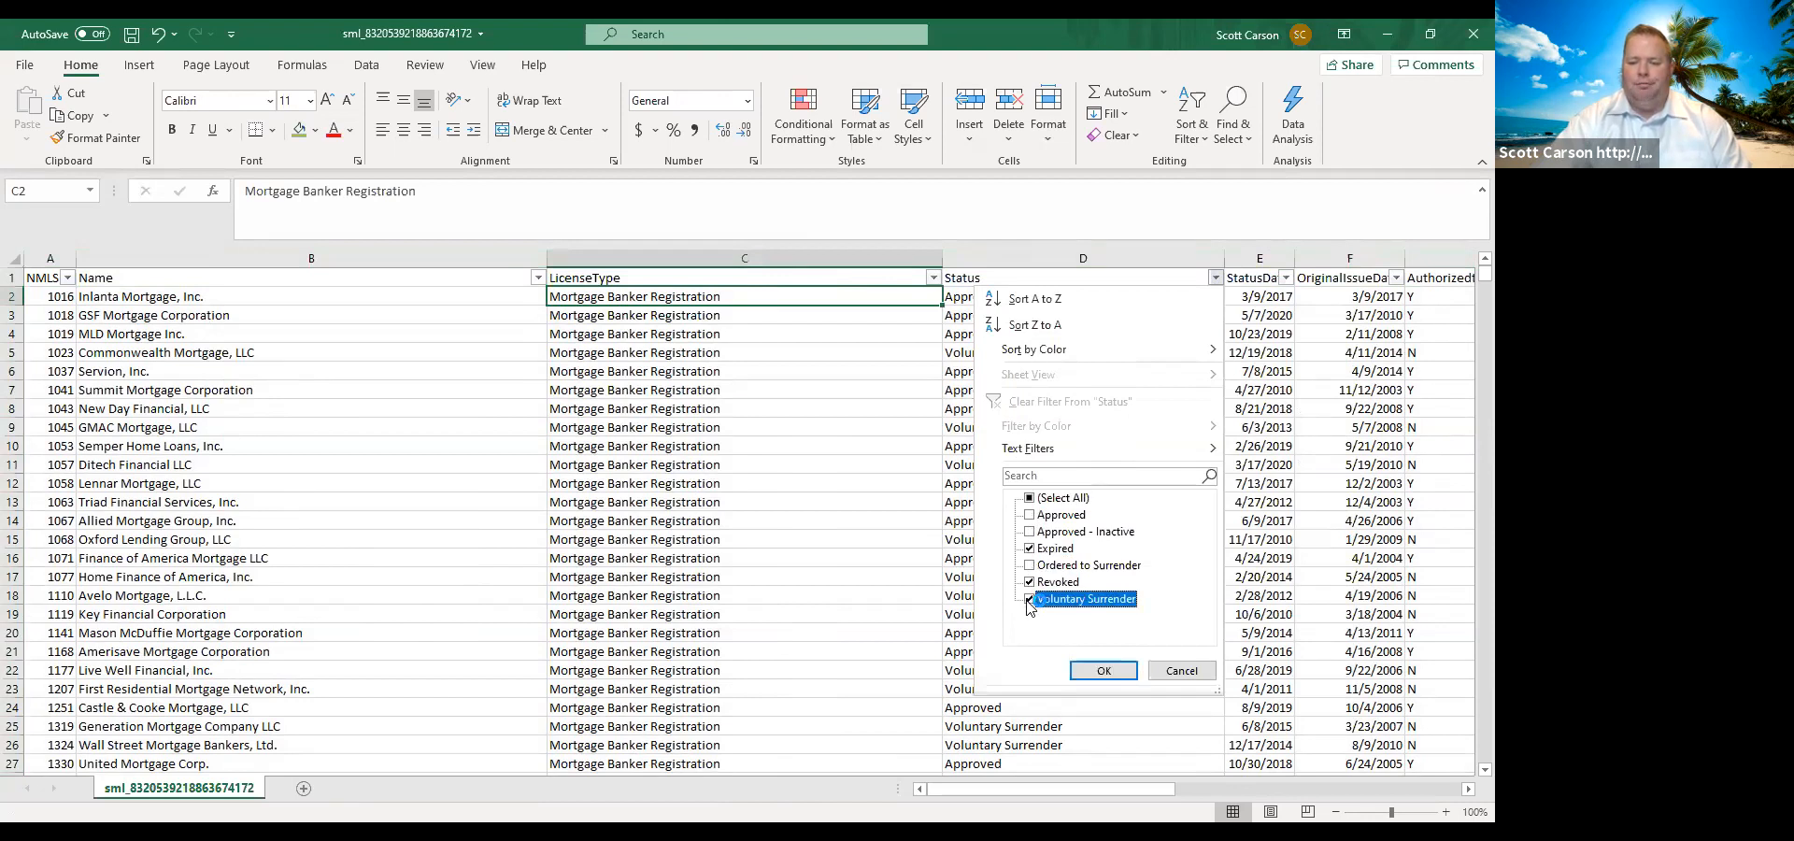
pyautogui.click(1029, 566)
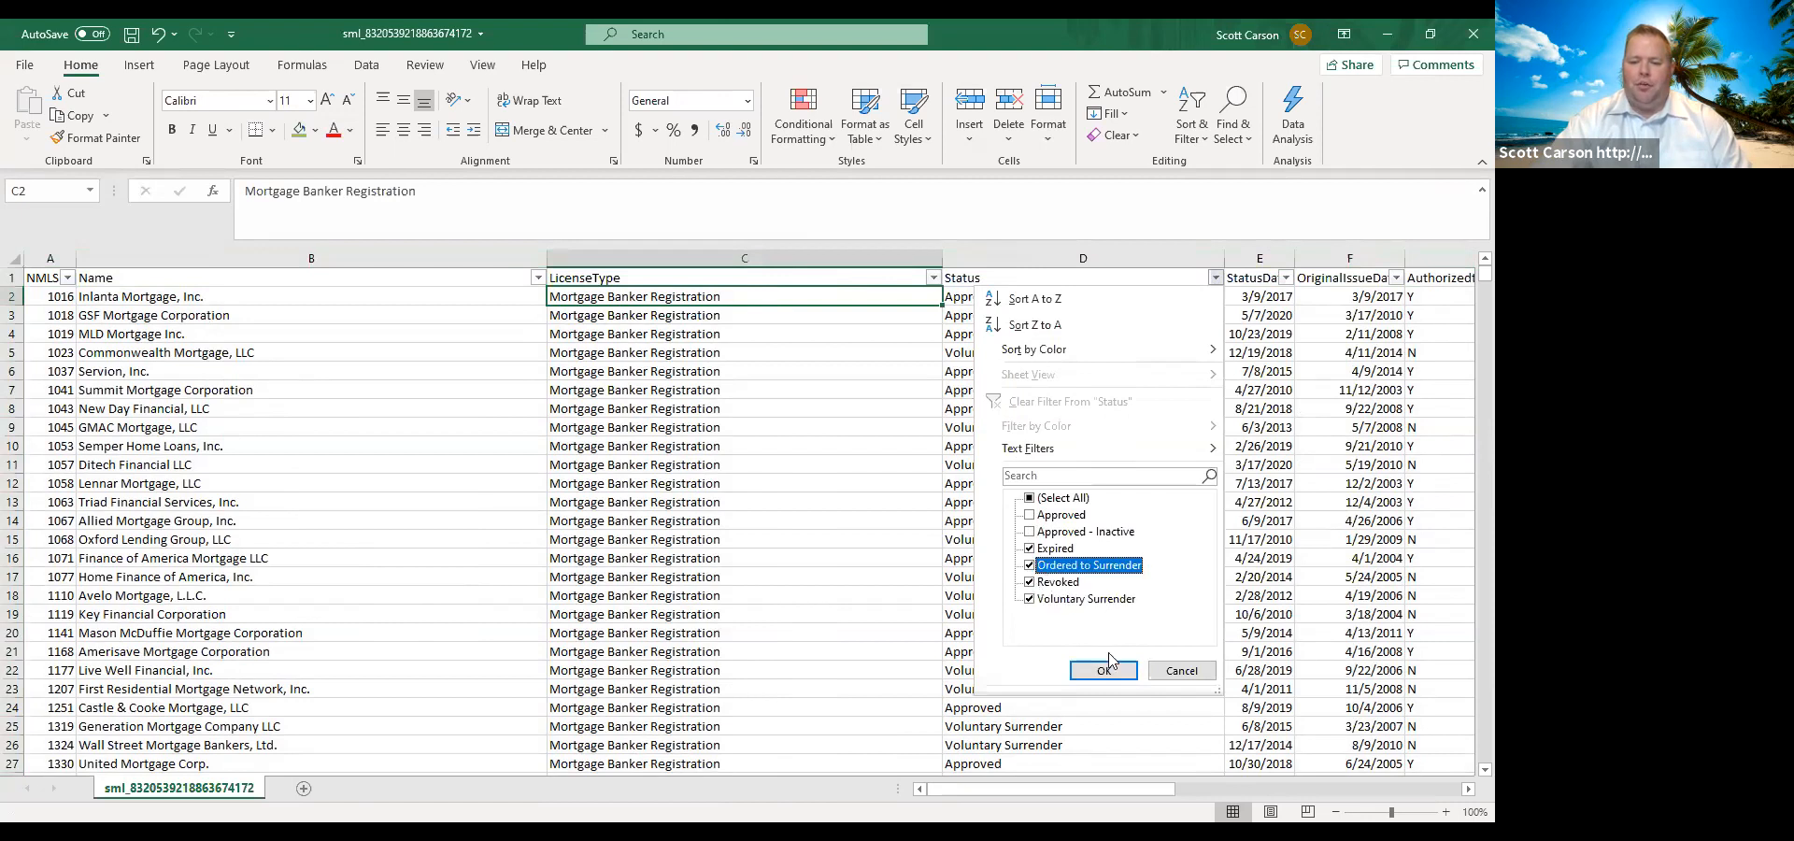
pyautogui.click(1104, 671)
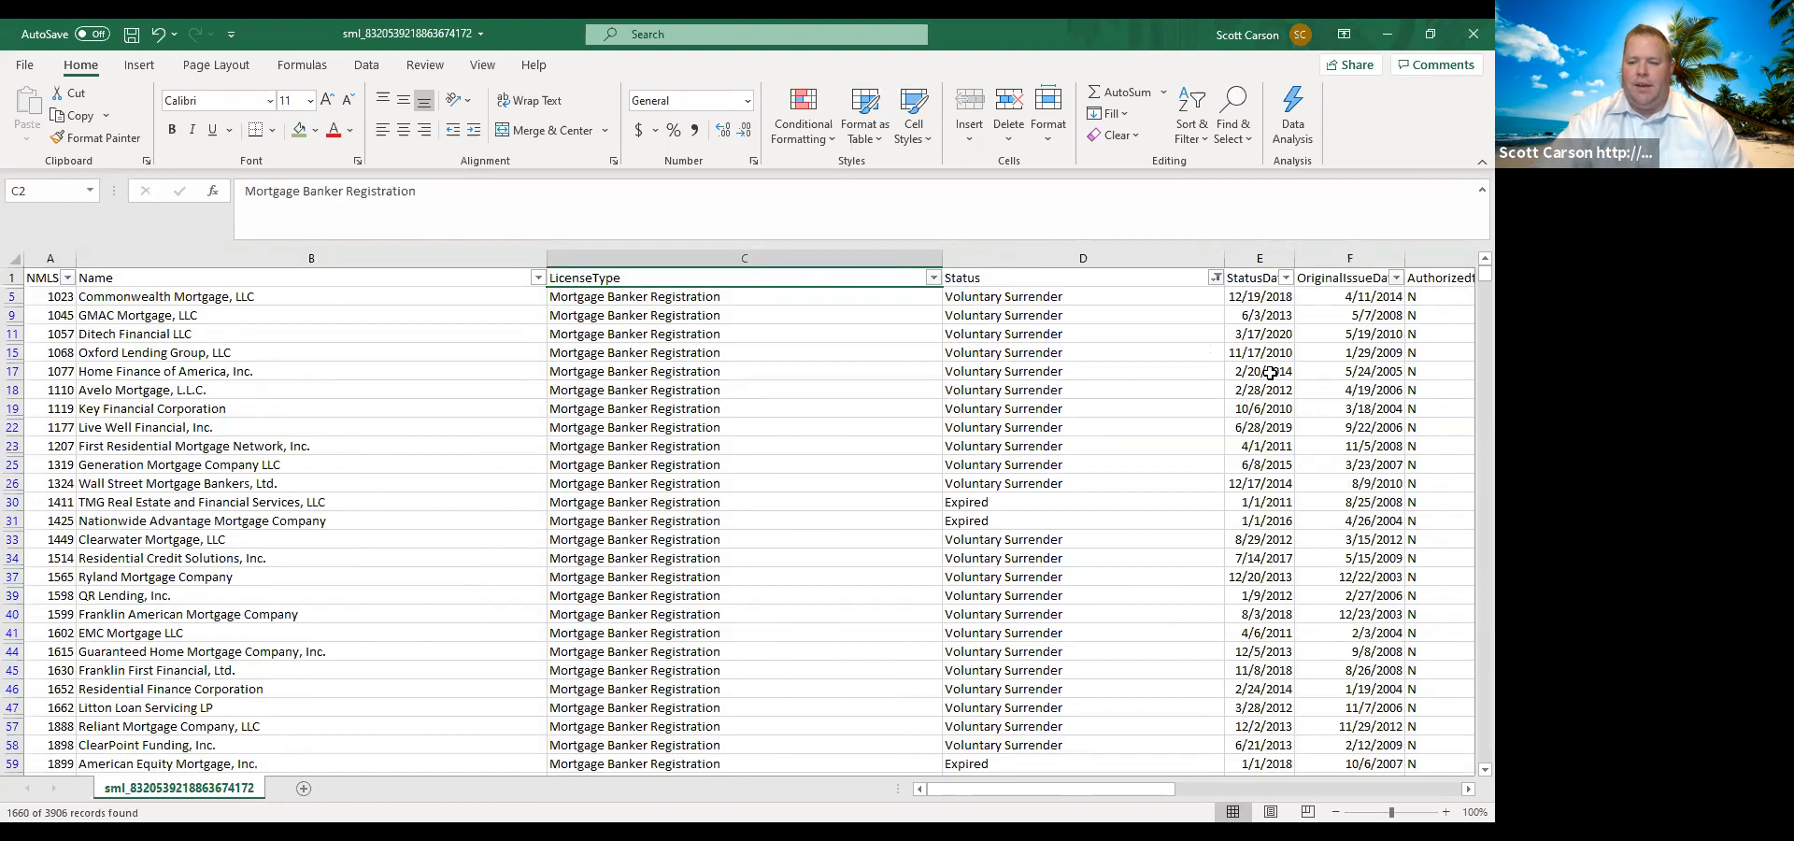
# Delete all the filtered inactive-status rows, from row 5 down to the last record.
pyautogui.scroll(-1, 1264, 394)
pyautogui.scroll(-4, 1264, 394)
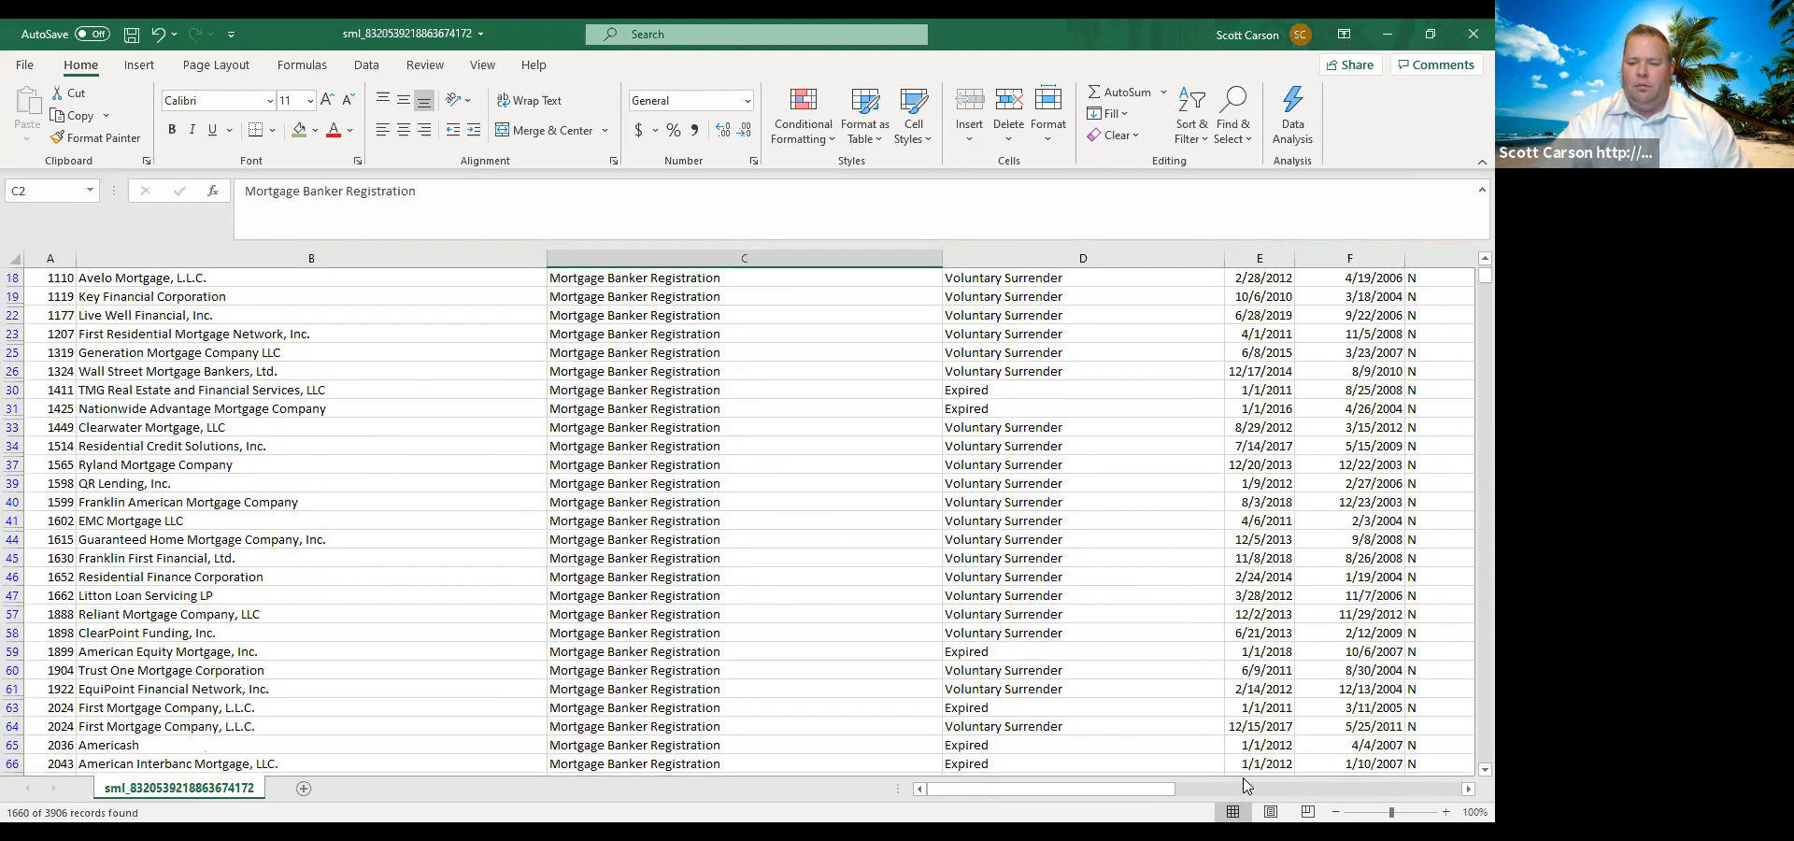
pyautogui.scroll(-1, 1231, 715)
pyautogui.scroll(5, 1233, 712)
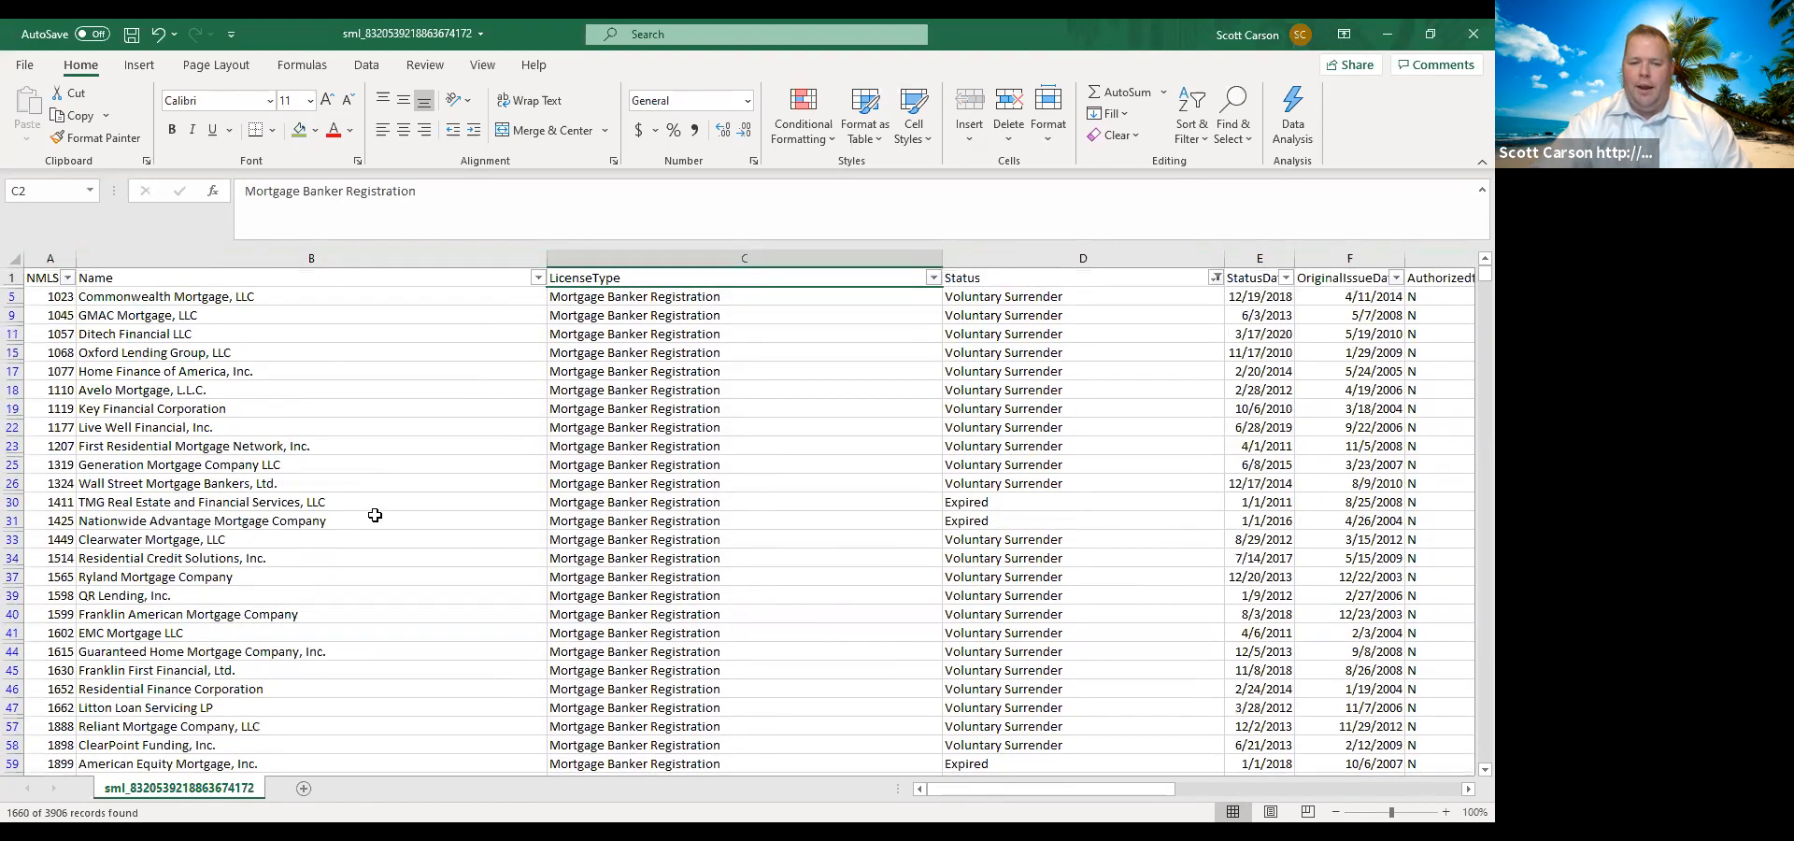
pyautogui.click(12, 297)
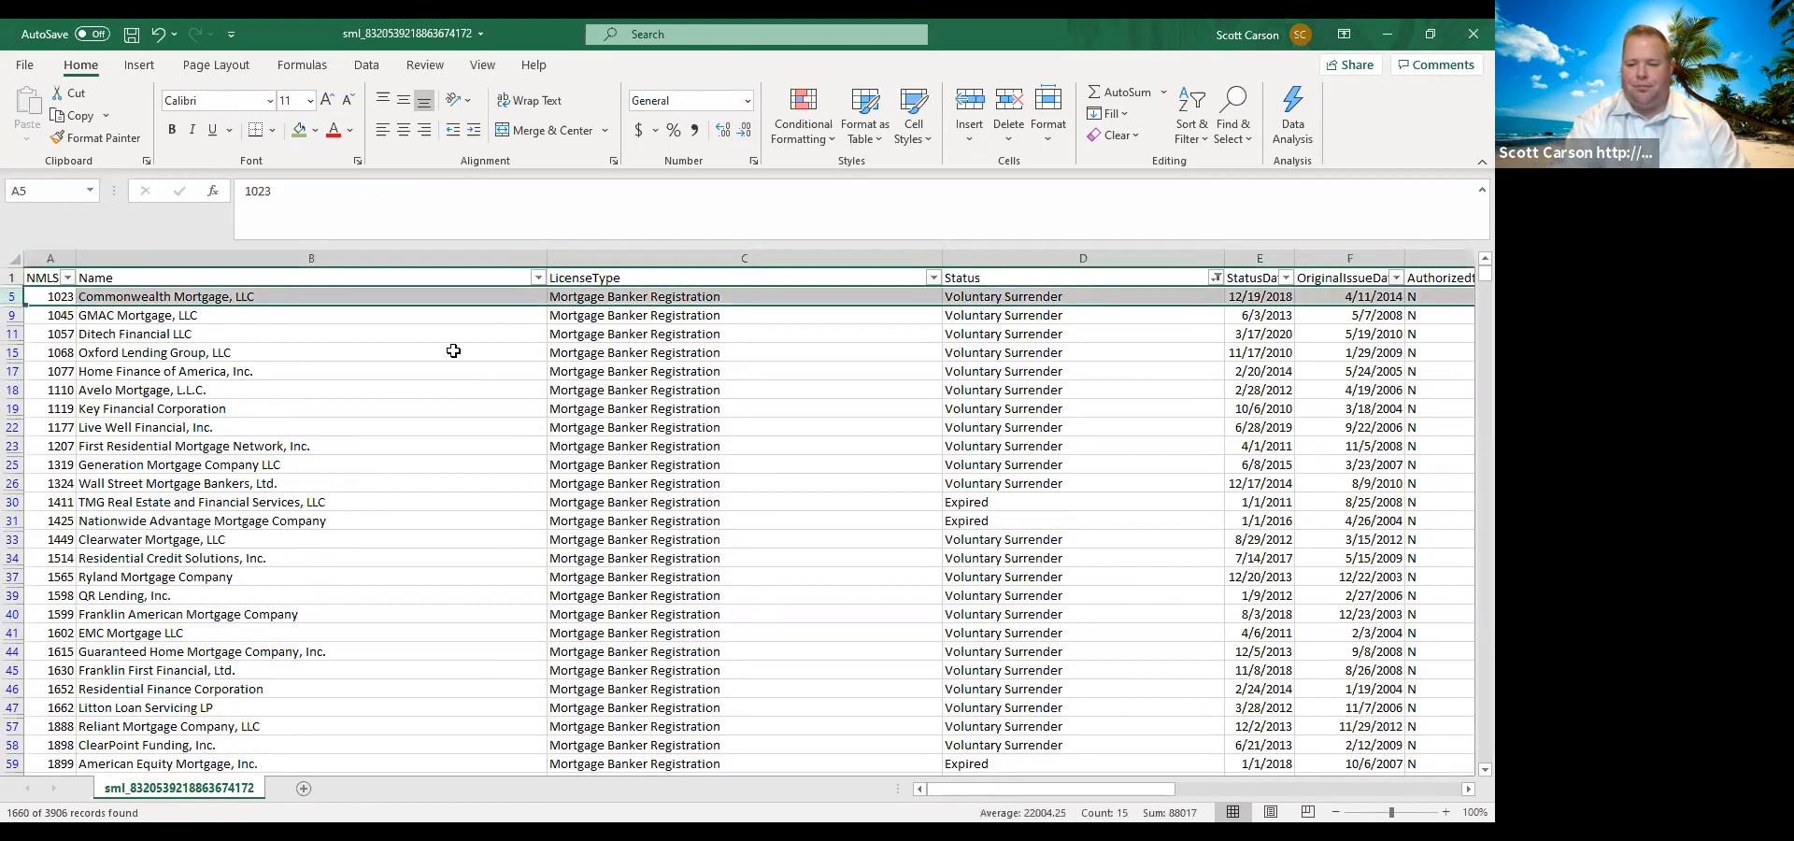
pyautogui.hotkey('shift', 'Down')
pyautogui.hotkey('shift', 'Down')
pyautogui.hotkey('shift', 'Down')
pyautogui.hotkey('shift', 'Down')
pyautogui.hotkey('shift', 'Down')
pyautogui.hotkey('shift', 'Down')
pyautogui.hotkey('shift', 'Down')
pyautogui.hotkey('shift', 'Down')
pyautogui.hotkey('shift', 'Down')
pyautogui.hotkey('shift', 'Down')
pyautogui.hotkey('shift', 'Down')
pyautogui.hotkey('shift', 'Down')
pyautogui.hotkey('shift', 'Down')
pyautogui.hotkey('shift', 'Down')
pyautogui.hotkey('shift', 'Down')
pyautogui.hotkey('shift', 'Down')
pyautogui.hotkey('shift', 'Down')
pyautogui.hotkey('shift', 'Down')
pyautogui.hotkey('shift', 'Down')
pyautogui.hotkey('shift', 'Down')
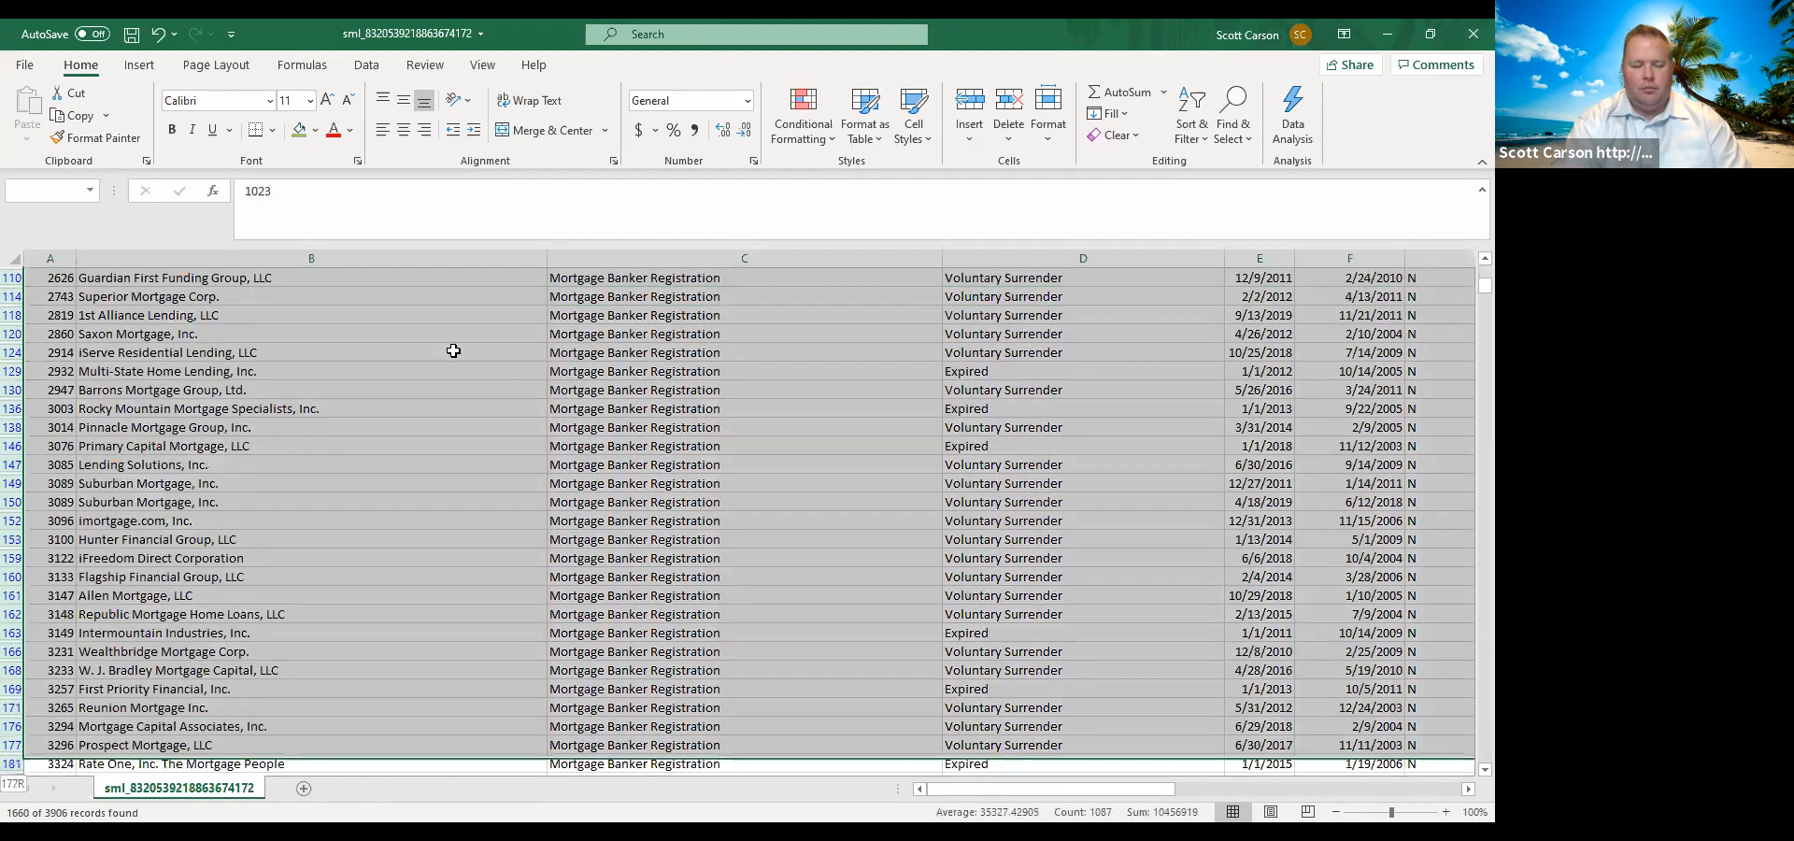
pyautogui.hotkey('shift', 'Down')
pyautogui.hotkey('shift', 'Down')
pyautogui.hotkey('shift', 'Down')
pyautogui.hotkey('shift', 'Down')
pyautogui.hotkey('shift', 'Down')
pyautogui.hotkey('shift', 'Down')
pyautogui.hotkey('shift', 'Down')
pyautogui.hotkey('shift', 'Down')
pyautogui.hotkey('shift', 'Down')
pyautogui.hotkey('shift', 'Down')
pyautogui.hotkey('shift', 'Down')
pyautogui.hotkey('shift', 'Down')
pyautogui.hotkey('shift', 'Down')
pyautogui.hotkey('shift', 'Down')
pyautogui.hotkey('shift', 'Down')
pyautogui.hotkey('shift', 'Down')
pyautogui.hotkey('shift', 'Down')
pyautogui.hotkey('shift', 'Down')
pyautogui.hotkey('shift', 'Down')
pyautogui.hotkey('shift', 'Down')
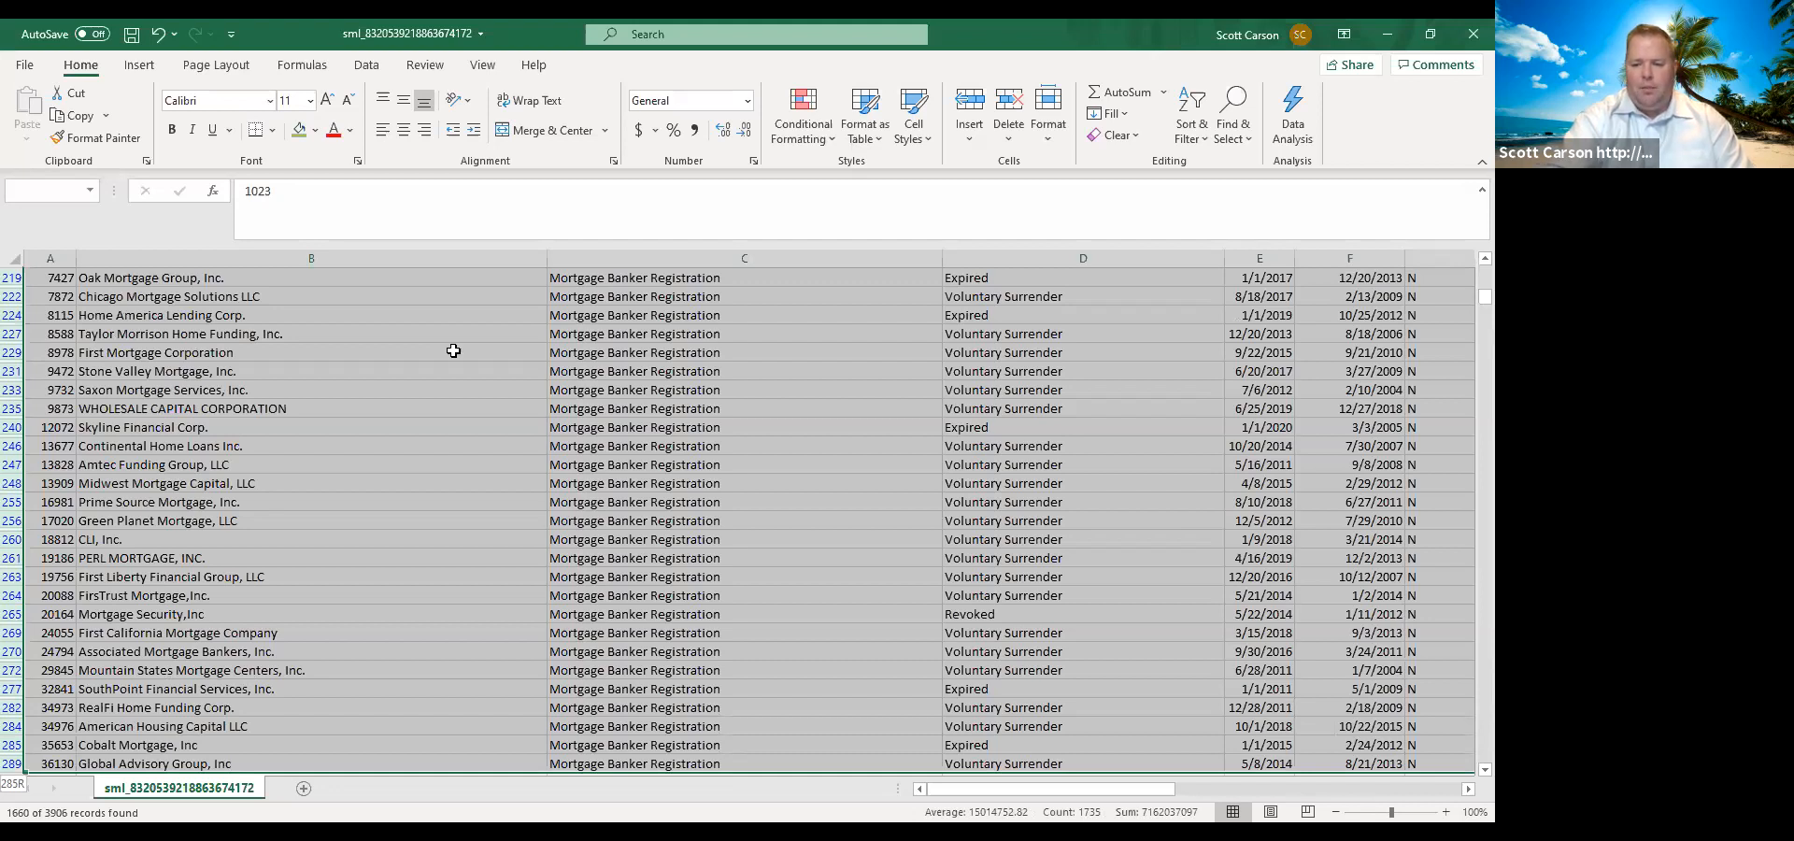
pyautogui.moveTo(453, 351); pyautogui.dragTo(453, 502)
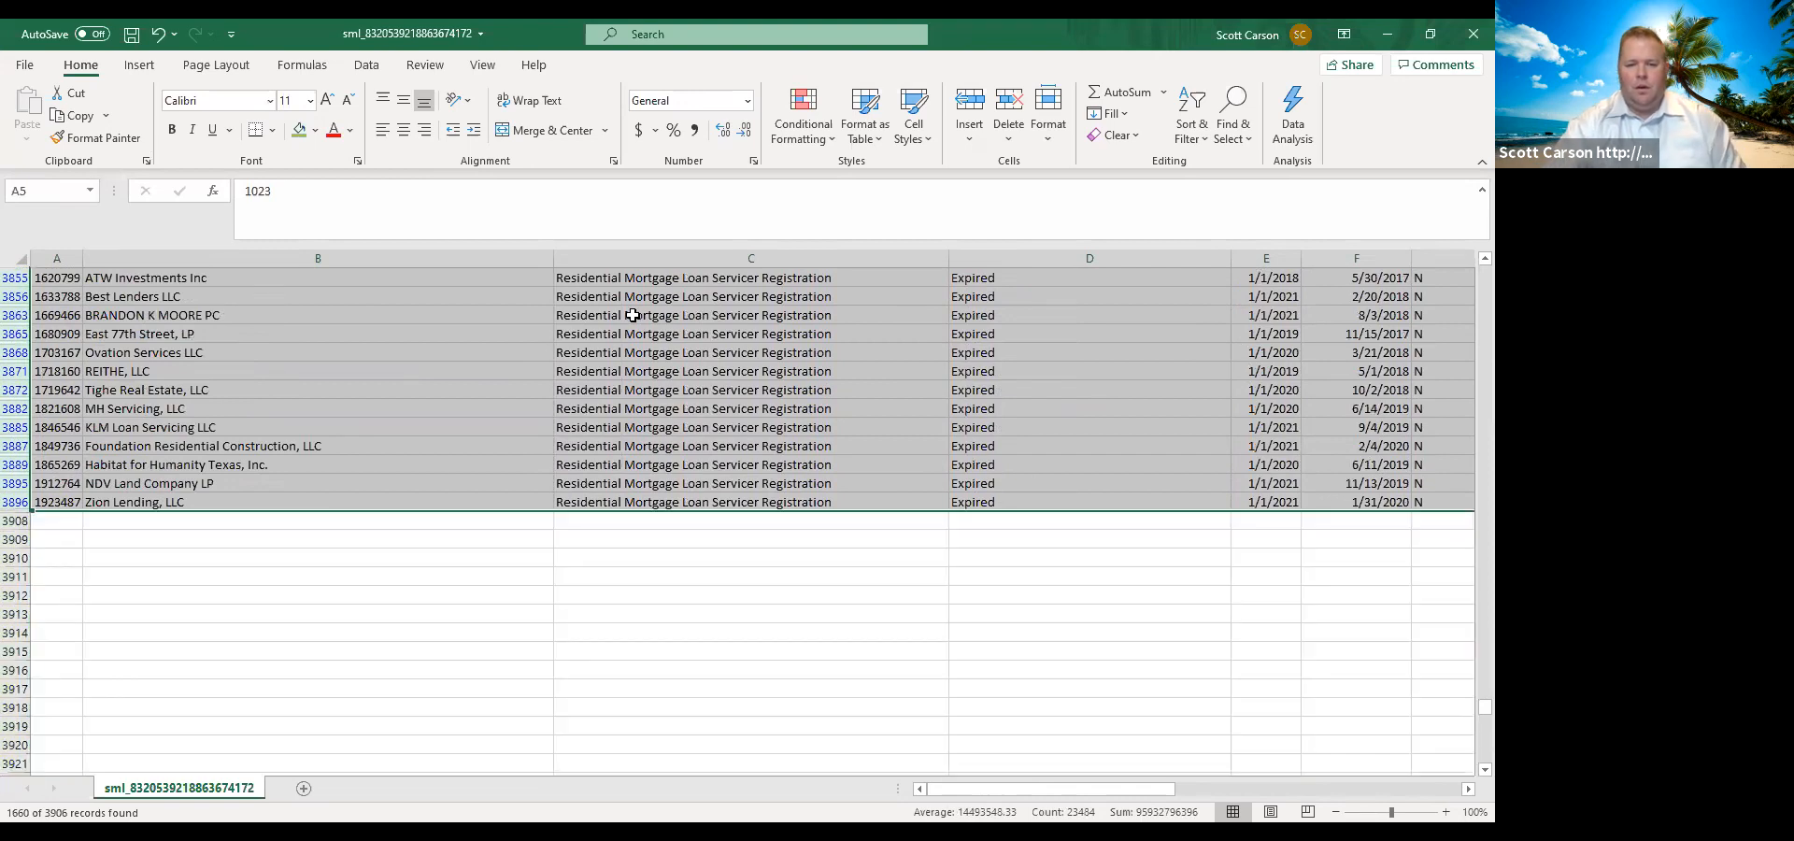
pyautogui.rightClick(638, 315)
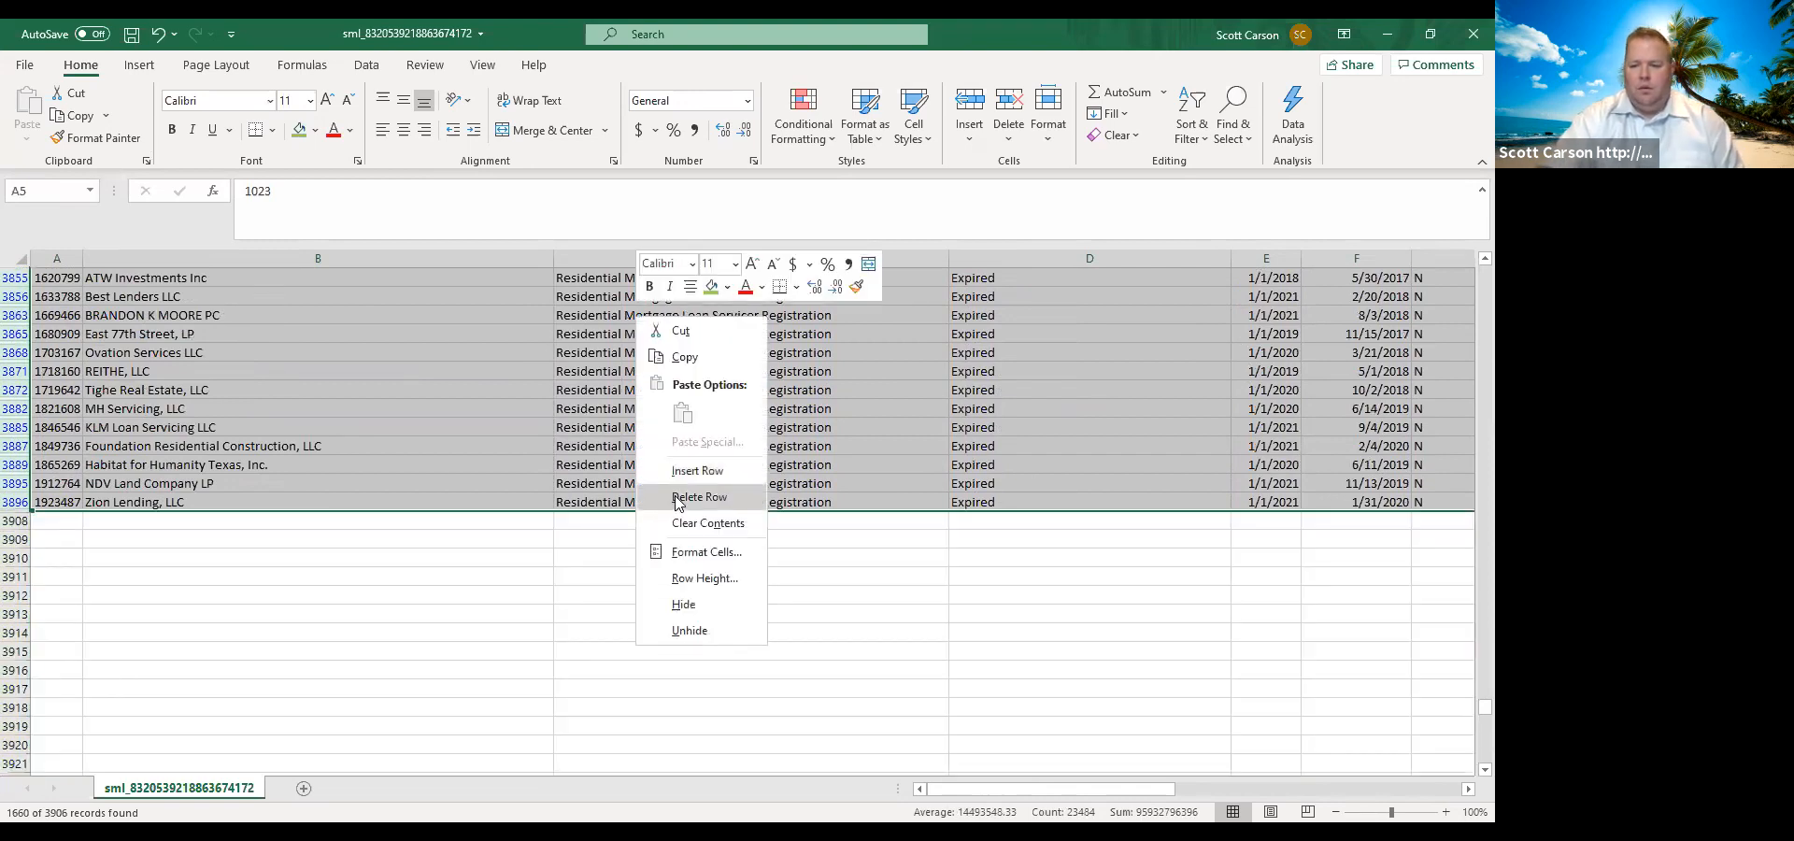
pyautogui.click(678, 497)
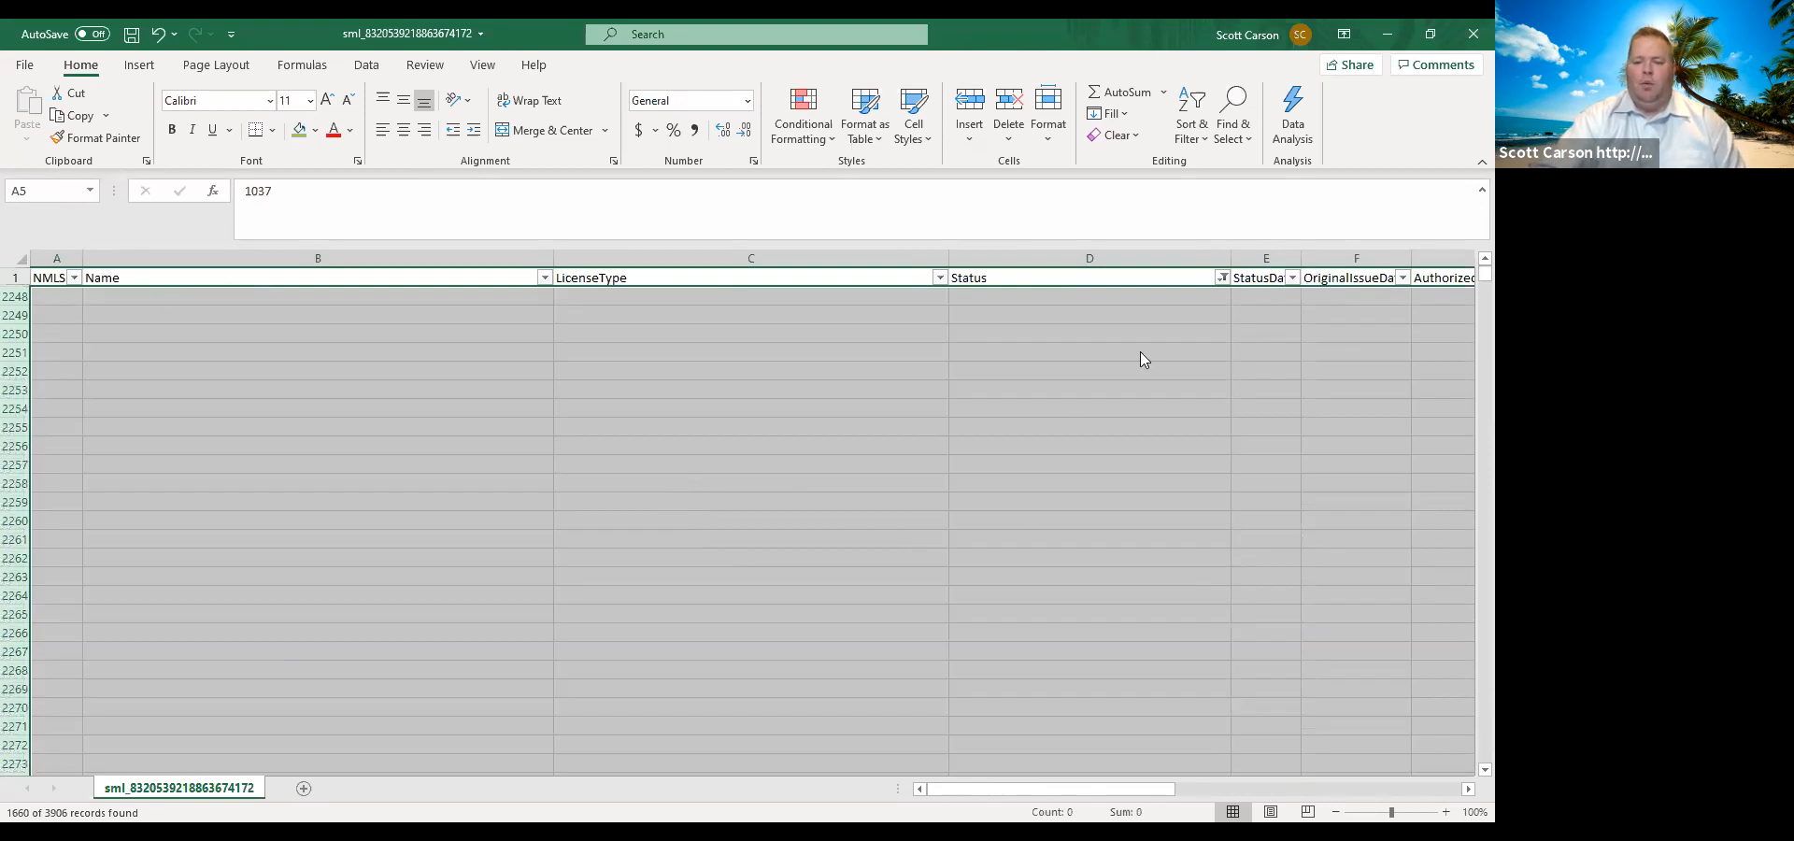
# Reset the Status filter to show all remaining records and clear the row selection.
pyautogui.click(1223, 278)
pyautogui.click(1036, 498)
pyautogui.click(1103, 671)
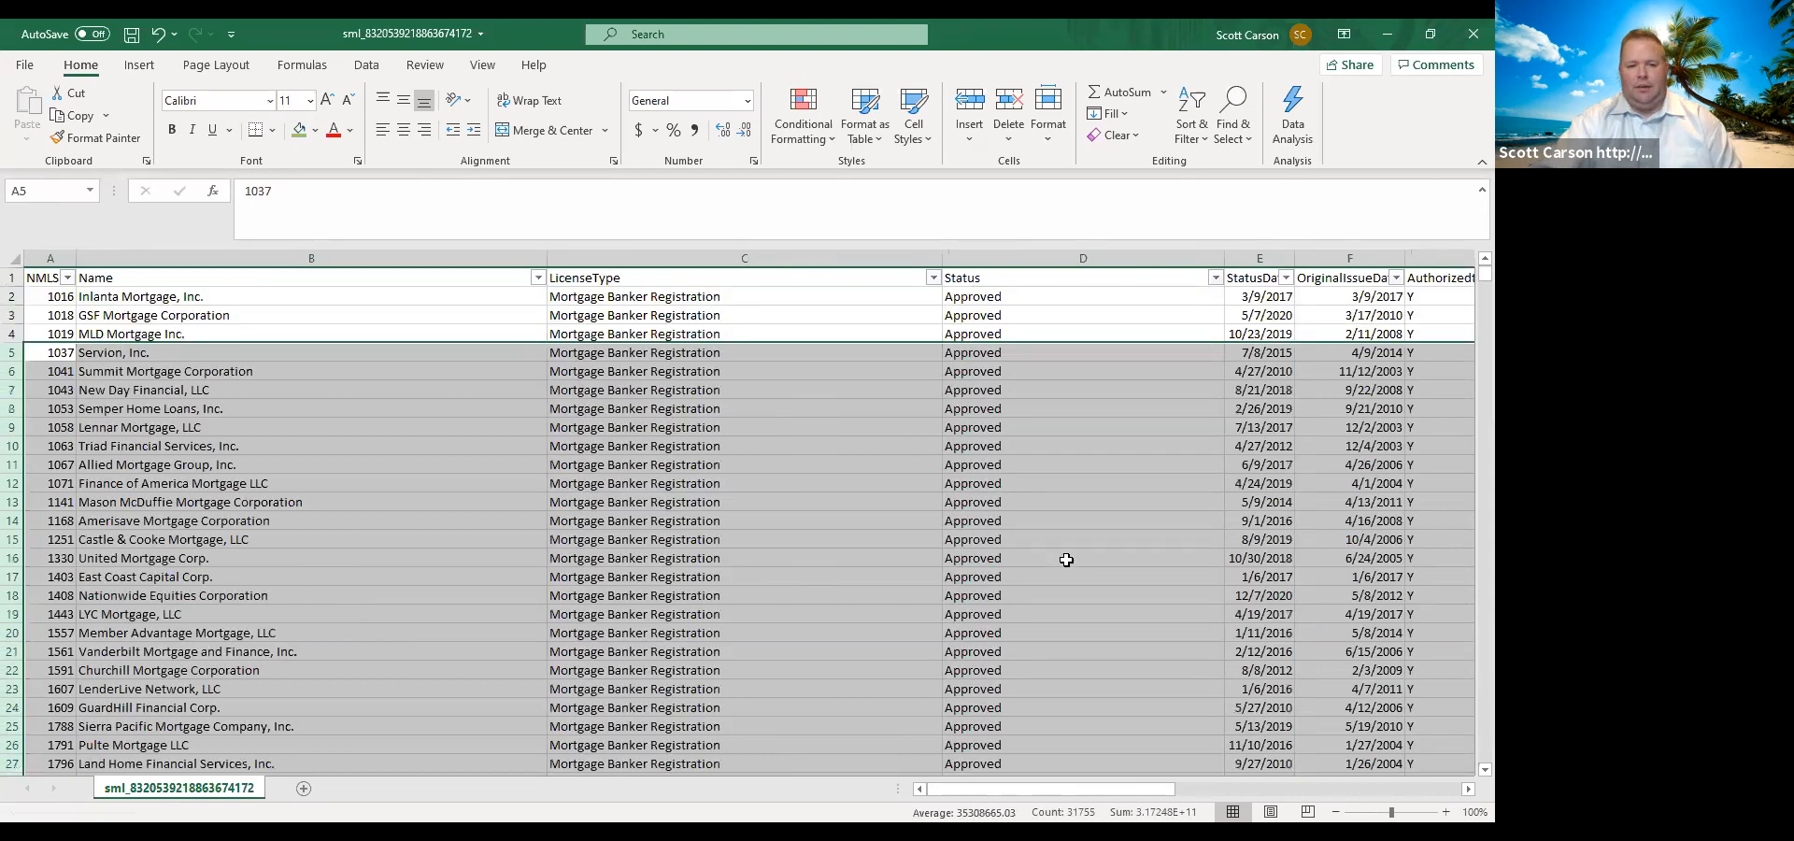
pyautogui.click(853, 368)
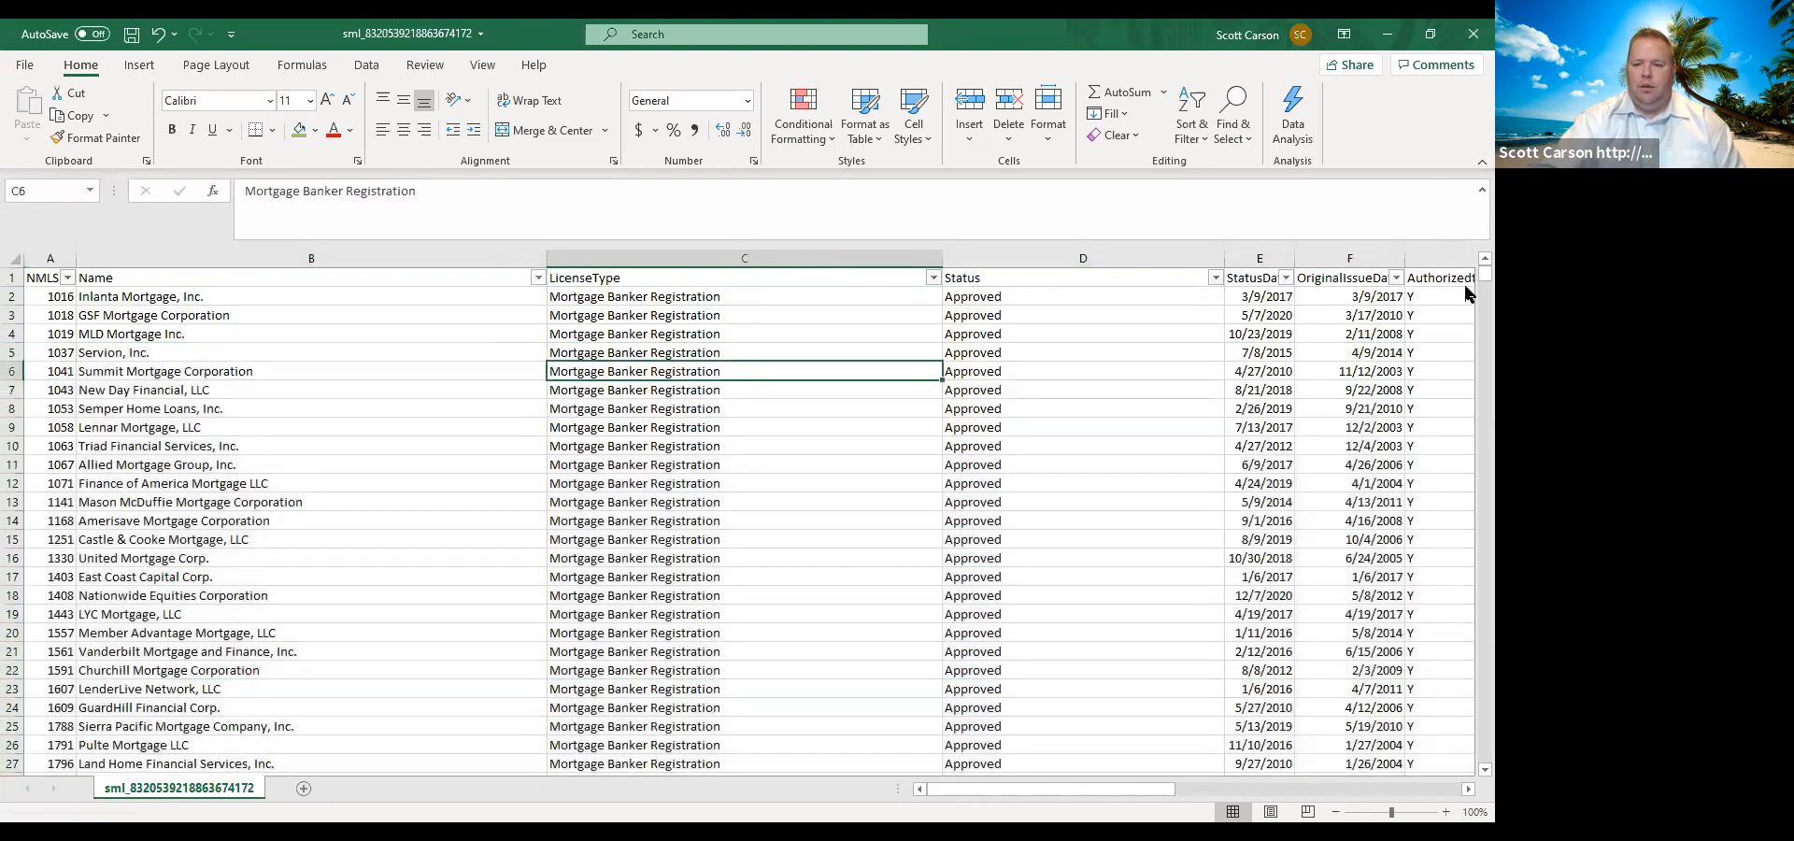
# Filter LicenseType to the Mortgage Banker Registration records only.
pyautogui.click(934, 277)
pyautogui.click(748, 498)
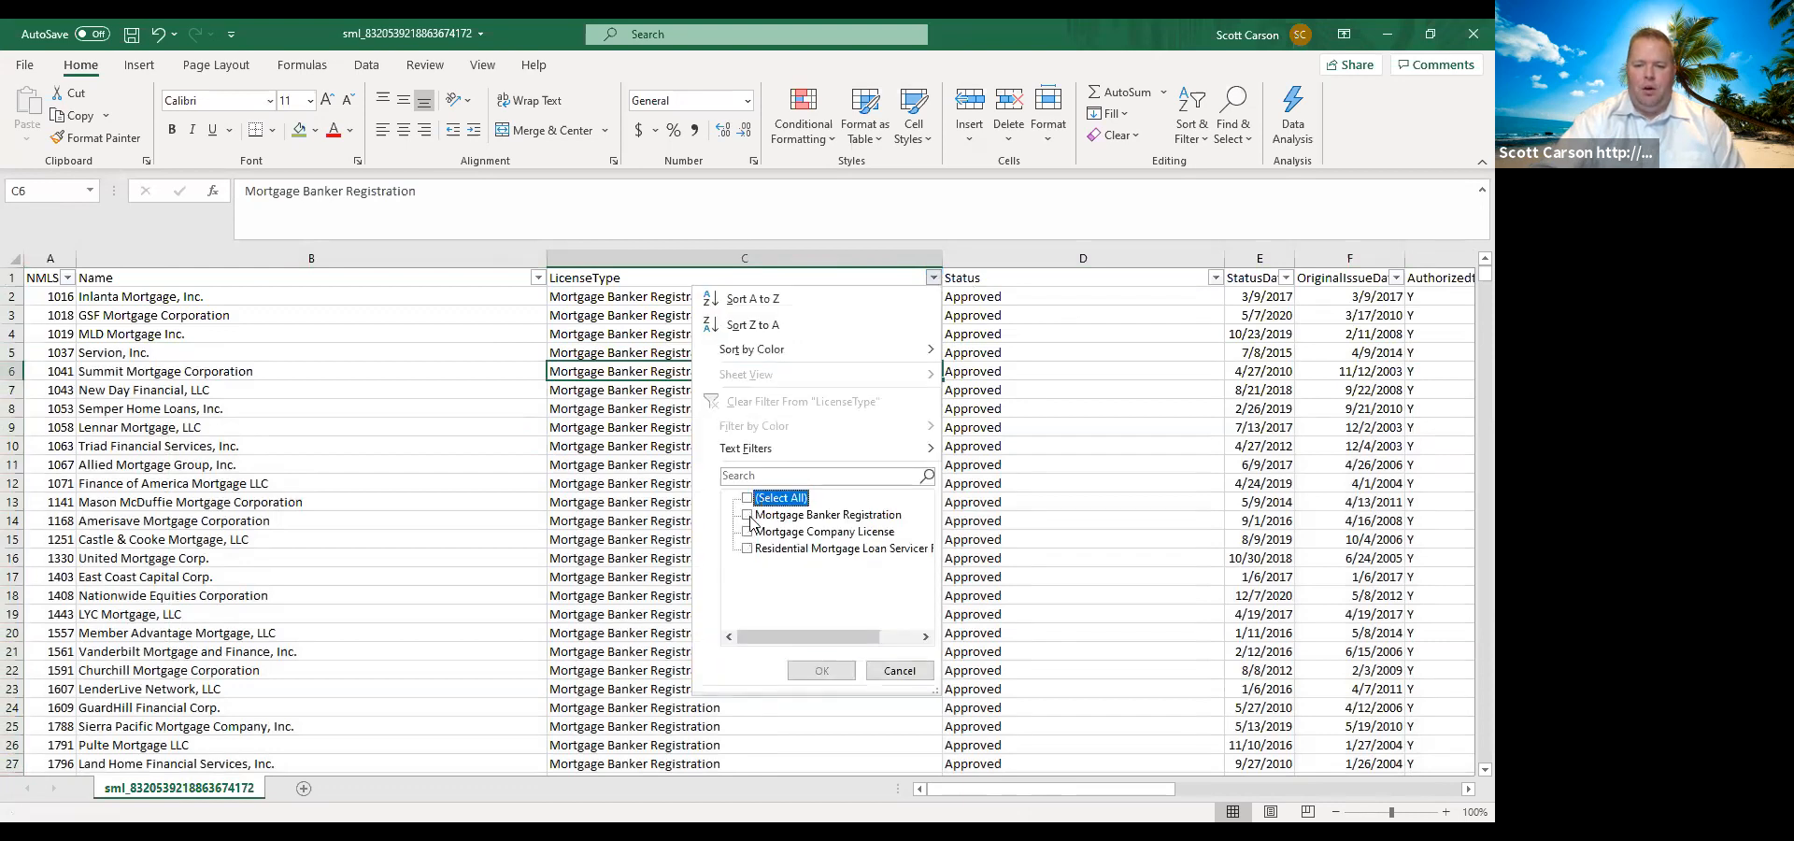
pyautogui.click(749, 516)
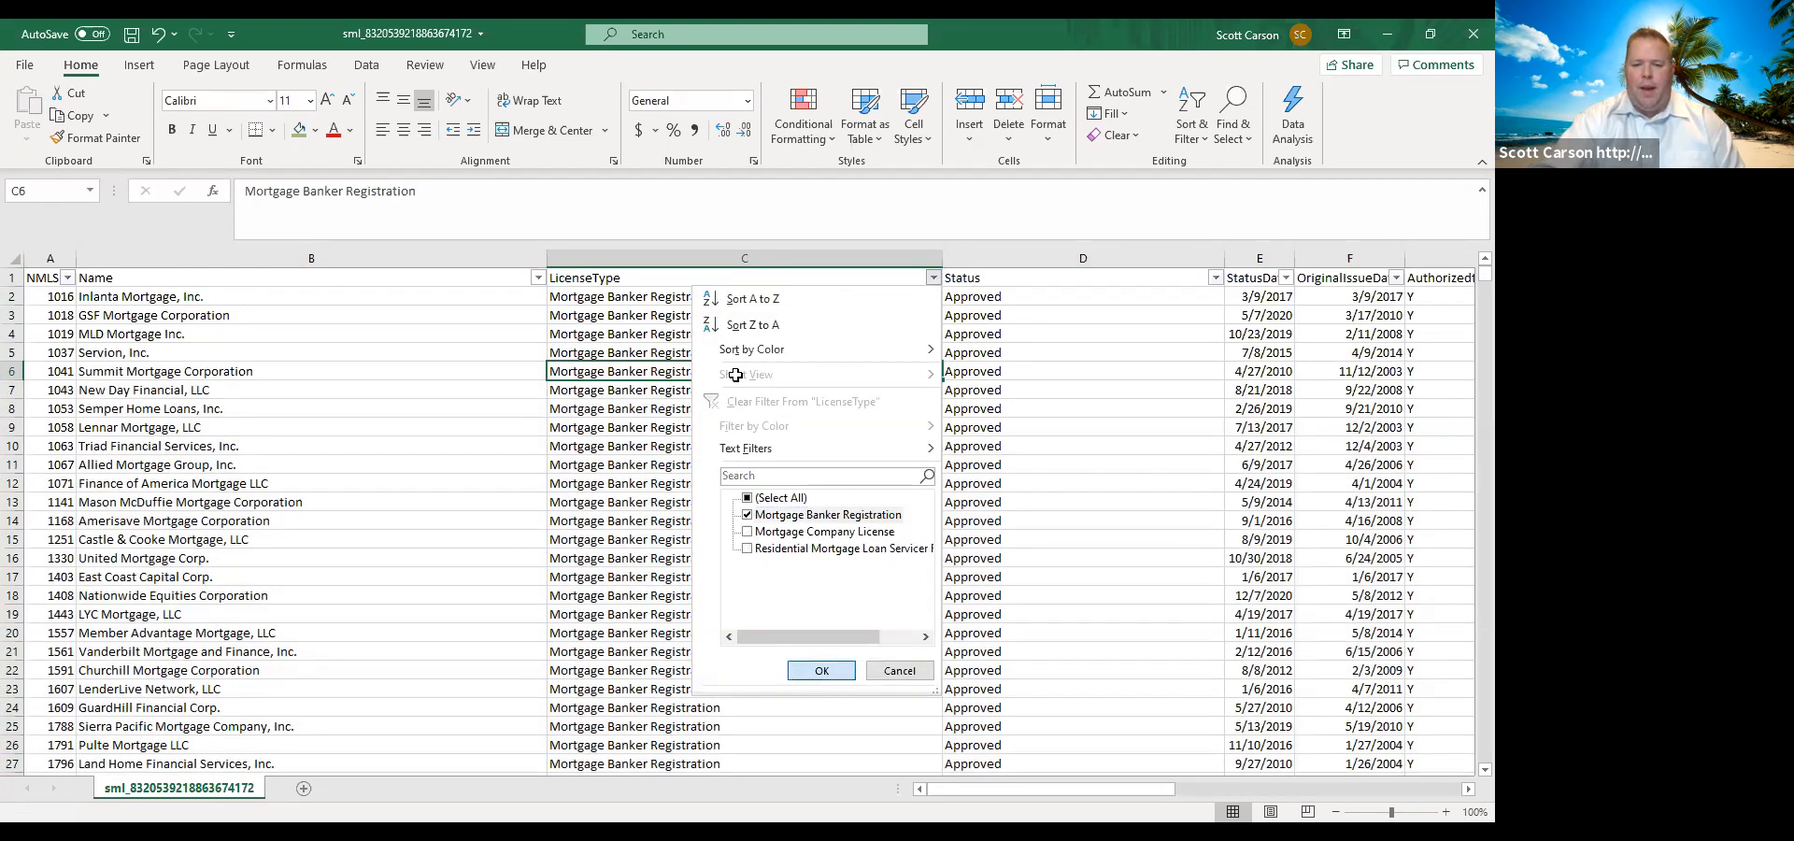
pyautogui.press('Return')
# Select the LicenseType cells from row 2 down to the last filtered record to count the mortgage bankers.
pyautogui.click(708, 299)
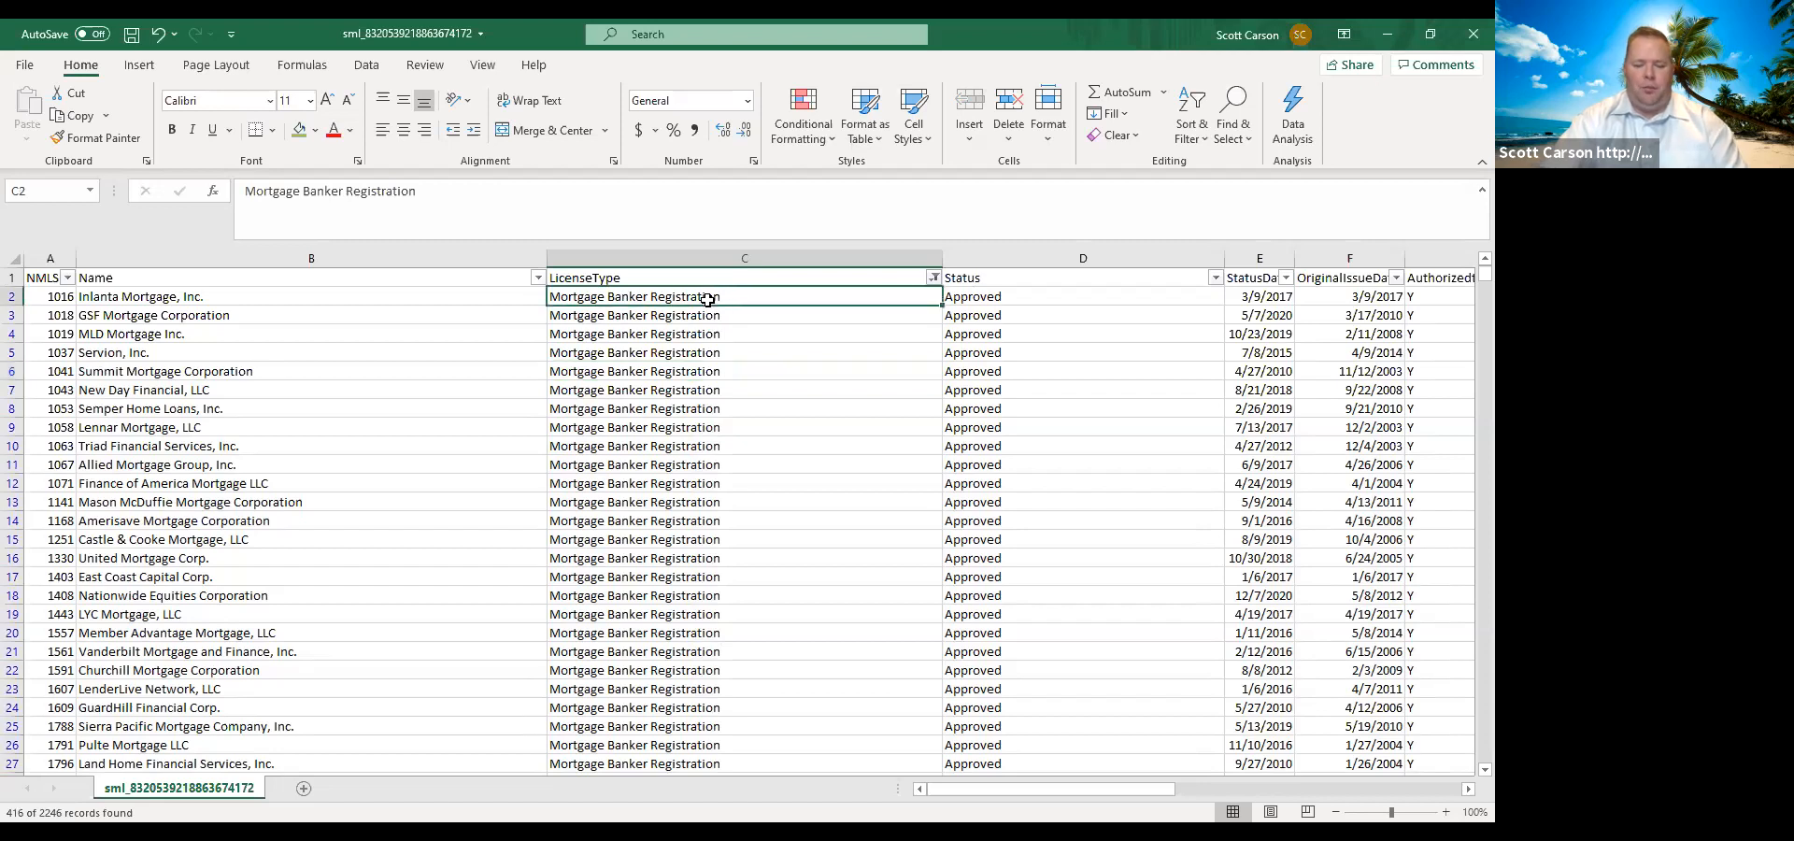
pyautogui.hotkey('shift', 'Down')
pyautogui.hotkey('shift', 'Down')
pyautogui.hotkey('shift', 'Down')
pyautogui.hotkey('shift', 'Down')
pyautogui.hotkey('shift', 'Down')
pyautogui.hotkey('shift', 'Down')
pyautogui.hotkey('shift', 'Down')
pyautogui.hotkey('shift', 'Down')
pyautogui.hotkey('shift', 'Down')
pyautogui.hotkey('shift', 'Down')
pyautogui.hotkey('shift', 'Down')
pyautogui.hotkey('shift', 'Down')
pyautogui.hotkey('shift', 'Down')
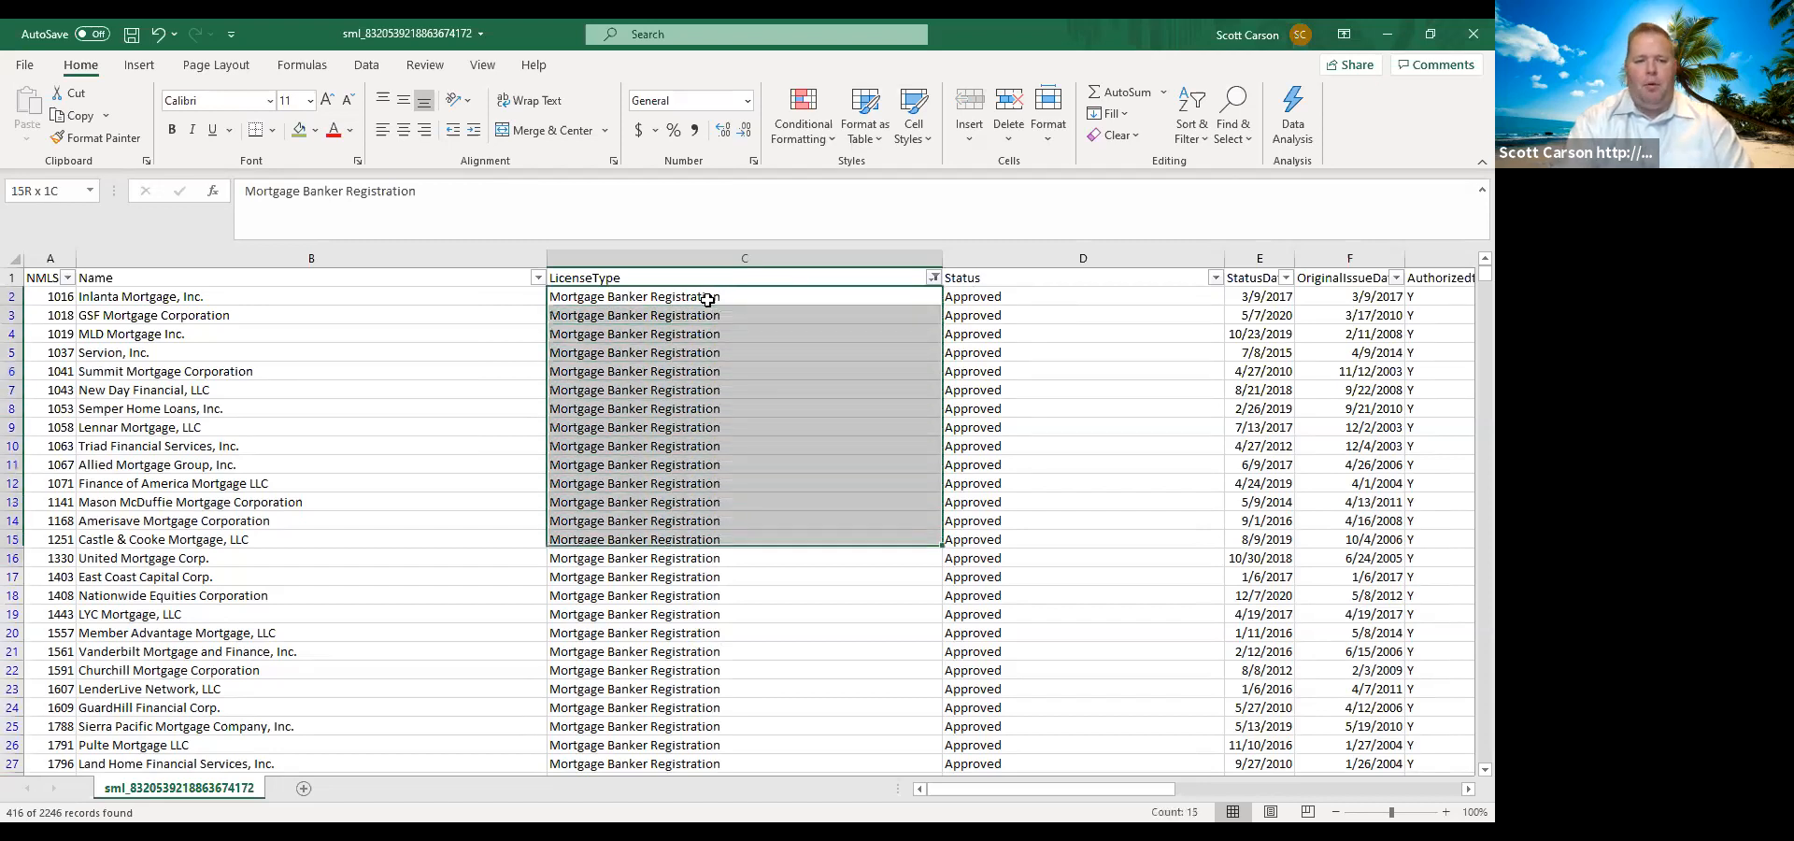
pyautogui.hotkey('shift', 'Down')
pyautogui.hotkey('shift', 'Down')
pyautogui.hotkey('shift', 'Down')
pyautogui.hotkey('shift', 'Down')
pyautogui.hotkey('shift', 'Down')
pyautogui.hotkey('shift', 'Down')
pyautogui.hotkey('shift', 'Down')
pyautogui.hotkey('shift', 'Down')
pyautogui.hotkey('shift', 'Down')
pyautogui.hotkey('shift', 'Down')
pyautogui.hotkey('shift', 'Down')
pyautogui.hotkey('shift', 'Down')
pyautogui.hotkey('shift', 'Down')
pyautogui.hotkey('shift', 'Down')
pyautogui.hotkey('shift', 'Down')
pyautogui.hotkey('shift', 'Down')
pyautogui.hotkey('shift', 'Down')
pyautogui.hotkey('shift', 'Down')
pyautogui.hotkey('shift', 'Down')
pyautogui.hotkey('shift', 'Down')
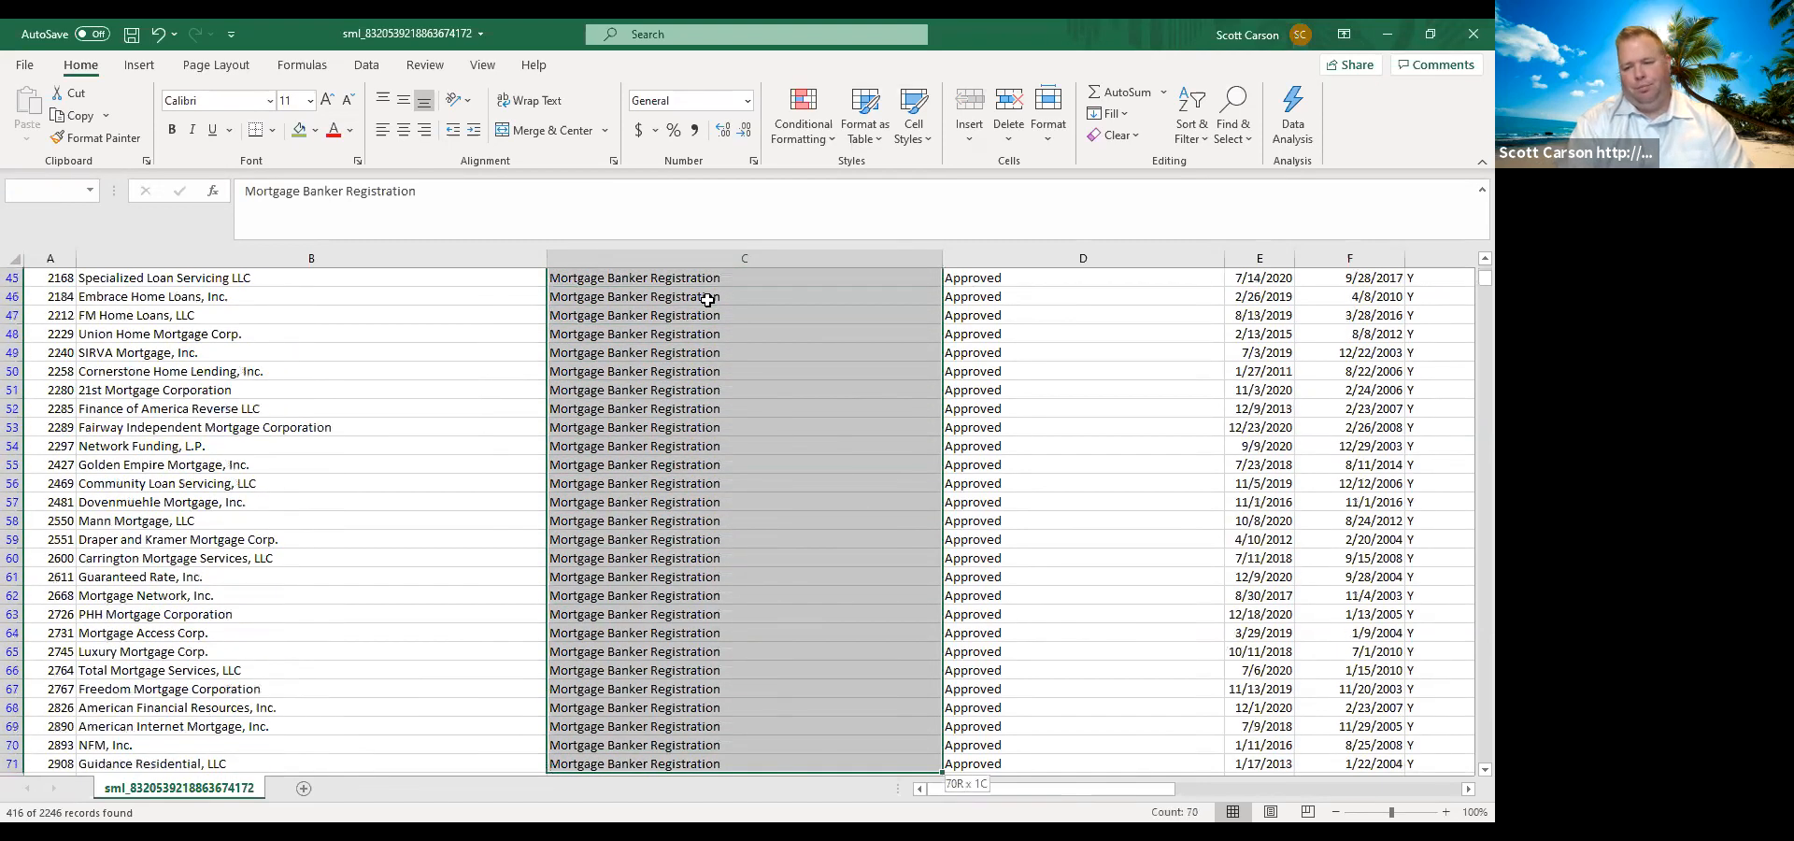
pyautogui.hotkey('shift', 'Down')
pyautogui.hotkey('shift', 'Down')
pyautogui.hotkey('shift', 'Down')
pyautogui.hotkey('shift', 'Down')
pyautogui.hotkey('shift', 'Down')
pyautogui.hotkey('shift', 'Down')
pyautogui.hotkey('shift', 'Down')
pyautogui.hotkey('shift', 'Down')
pyautogui.hotkey('shift', 'Down')
pyautogui.hotkey('shift', 'Down')
pyautogui.hotkey('shift', 'Down')
pyautogui.hotkey('shift', 'pagedown')
pyautogui.hotkey('shift', 'pagedown')
pyautogui.hotkey('shift', 'pagedown')
pyautogui.hotkey('shift', 'pagedown')
pyautogui.hotkey('shift', 'pagedown')
pyautogui.hotkey('shift', 'pagedown')
pyautogui.hotkey('shift', 'pagedown')
pyautogui.hotkey('shift', 'pagedown')
pyautogui.hotkey('shift', 'pagedown')
pyautogui.hotkey('shift', 'pagedown')
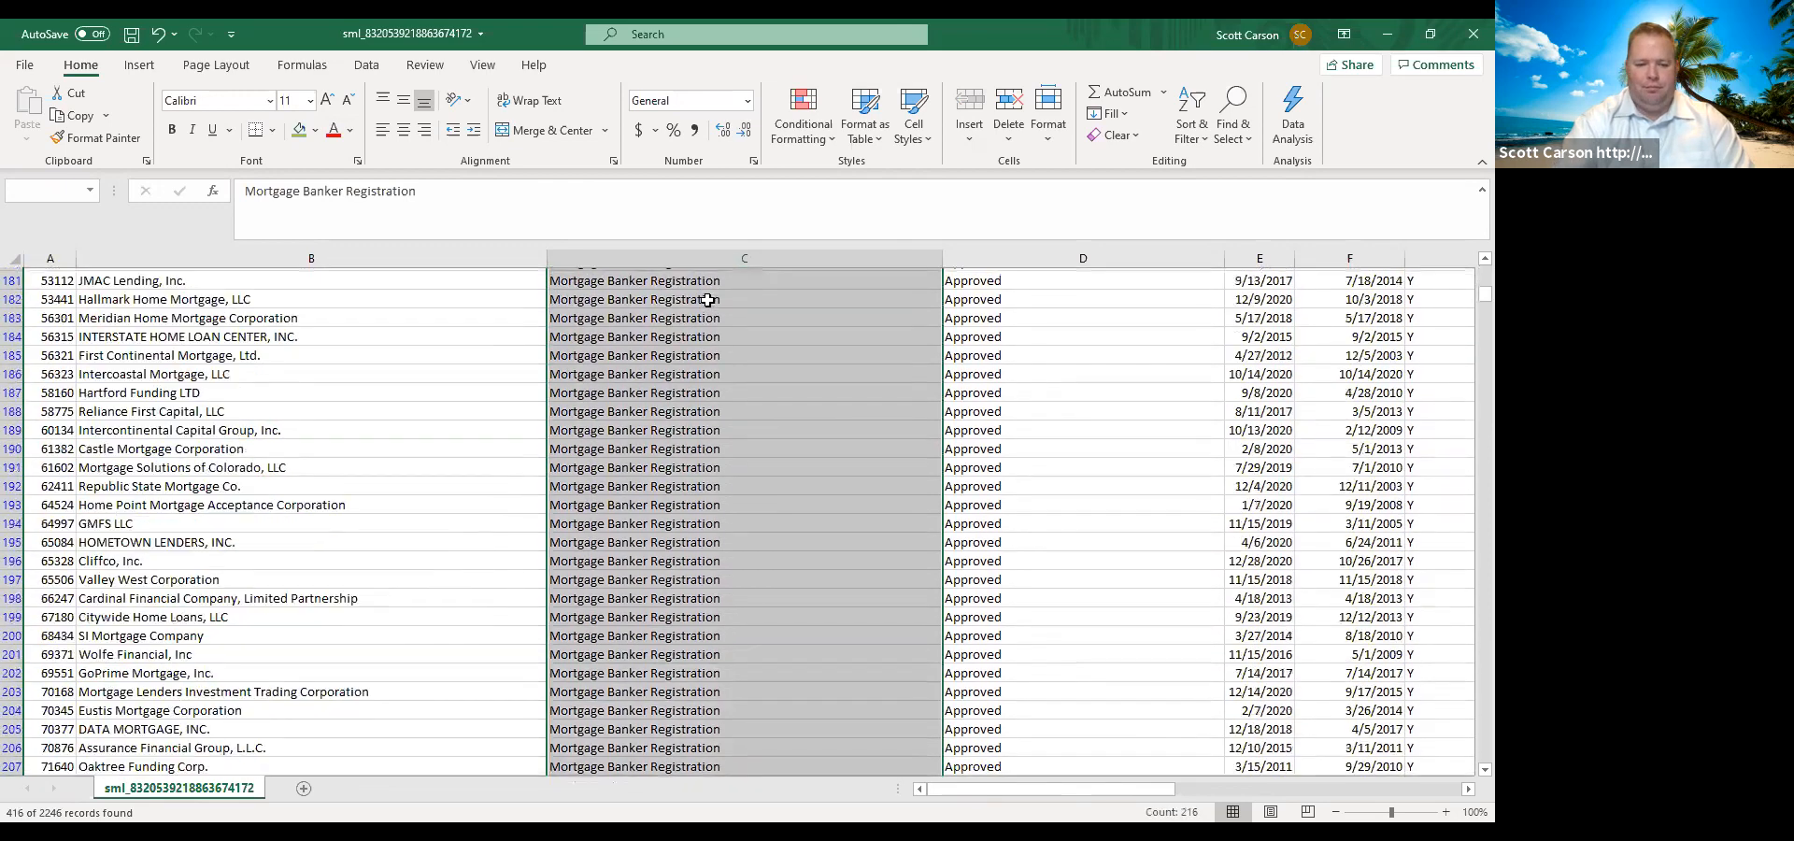
pyautogui.hotkey('shift', 'pagedown')
pyautogui.hotkey('shift', 'pagedown')
pyautogui.hotkey('shift', 'pagedown')
pyautogui.hotkey('shift', 'pagedown')
pyautogui.hotkey('shift', 'pagedown')
pyautogui.hotkey('shift', 'pageup')
pyautogui.hotkey('shift', 'pageup')
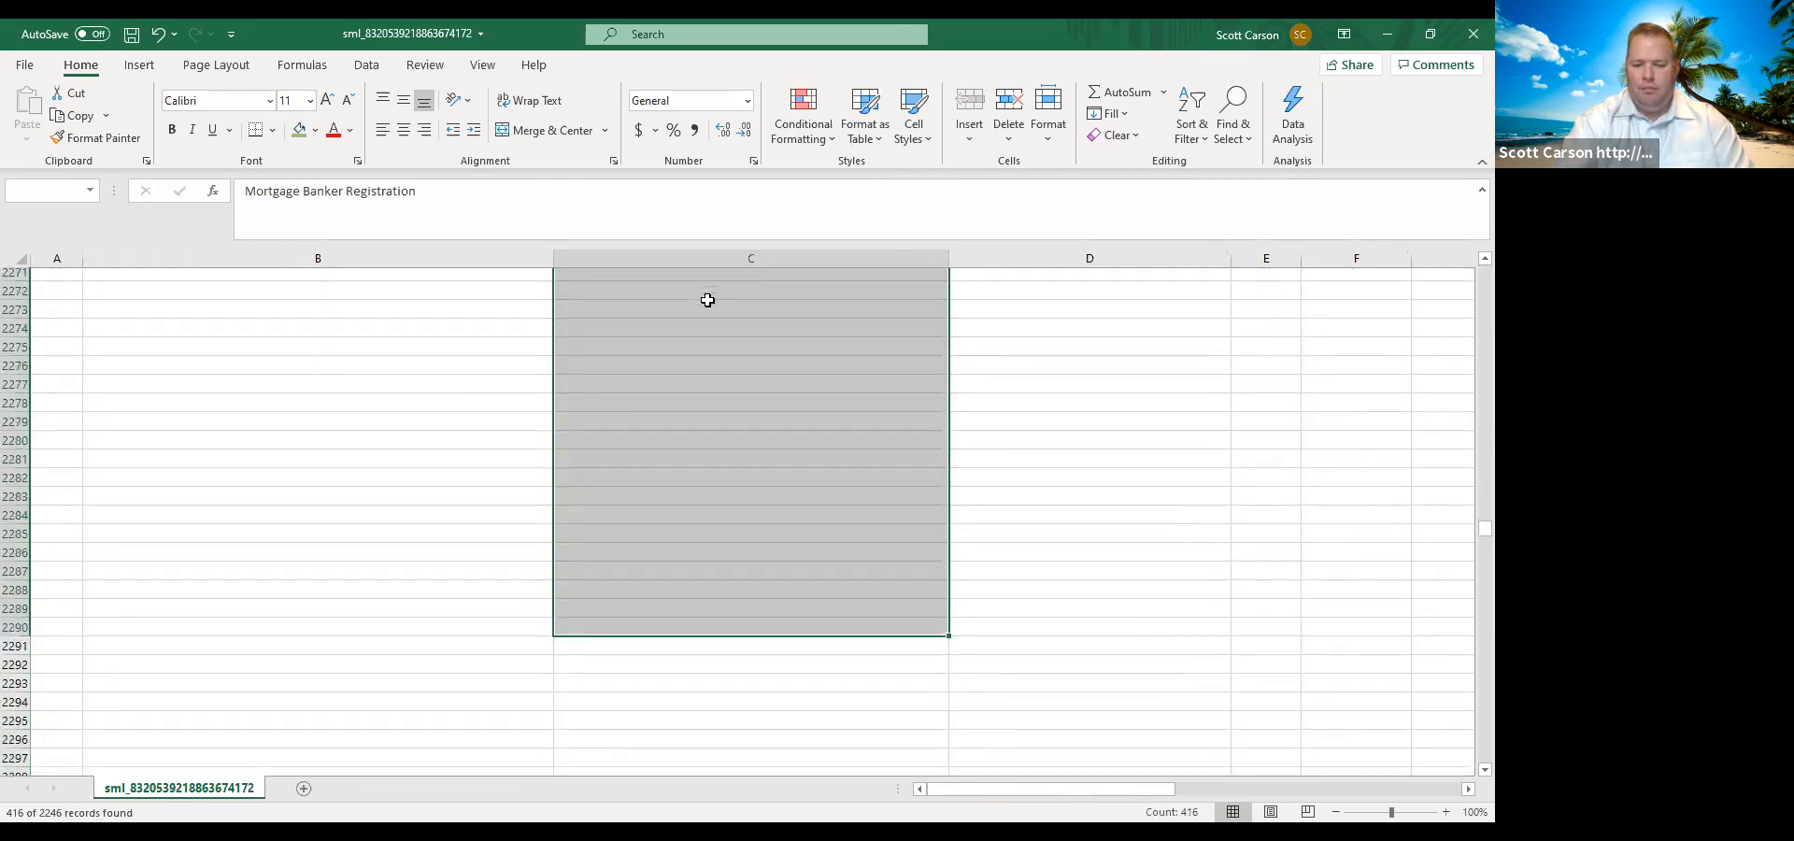
pyautogui.hotkey('shift', 'Up')
pyautogui.hotkey('shift', 'Up')
pyautogui.hotkey('shift', 'Down')
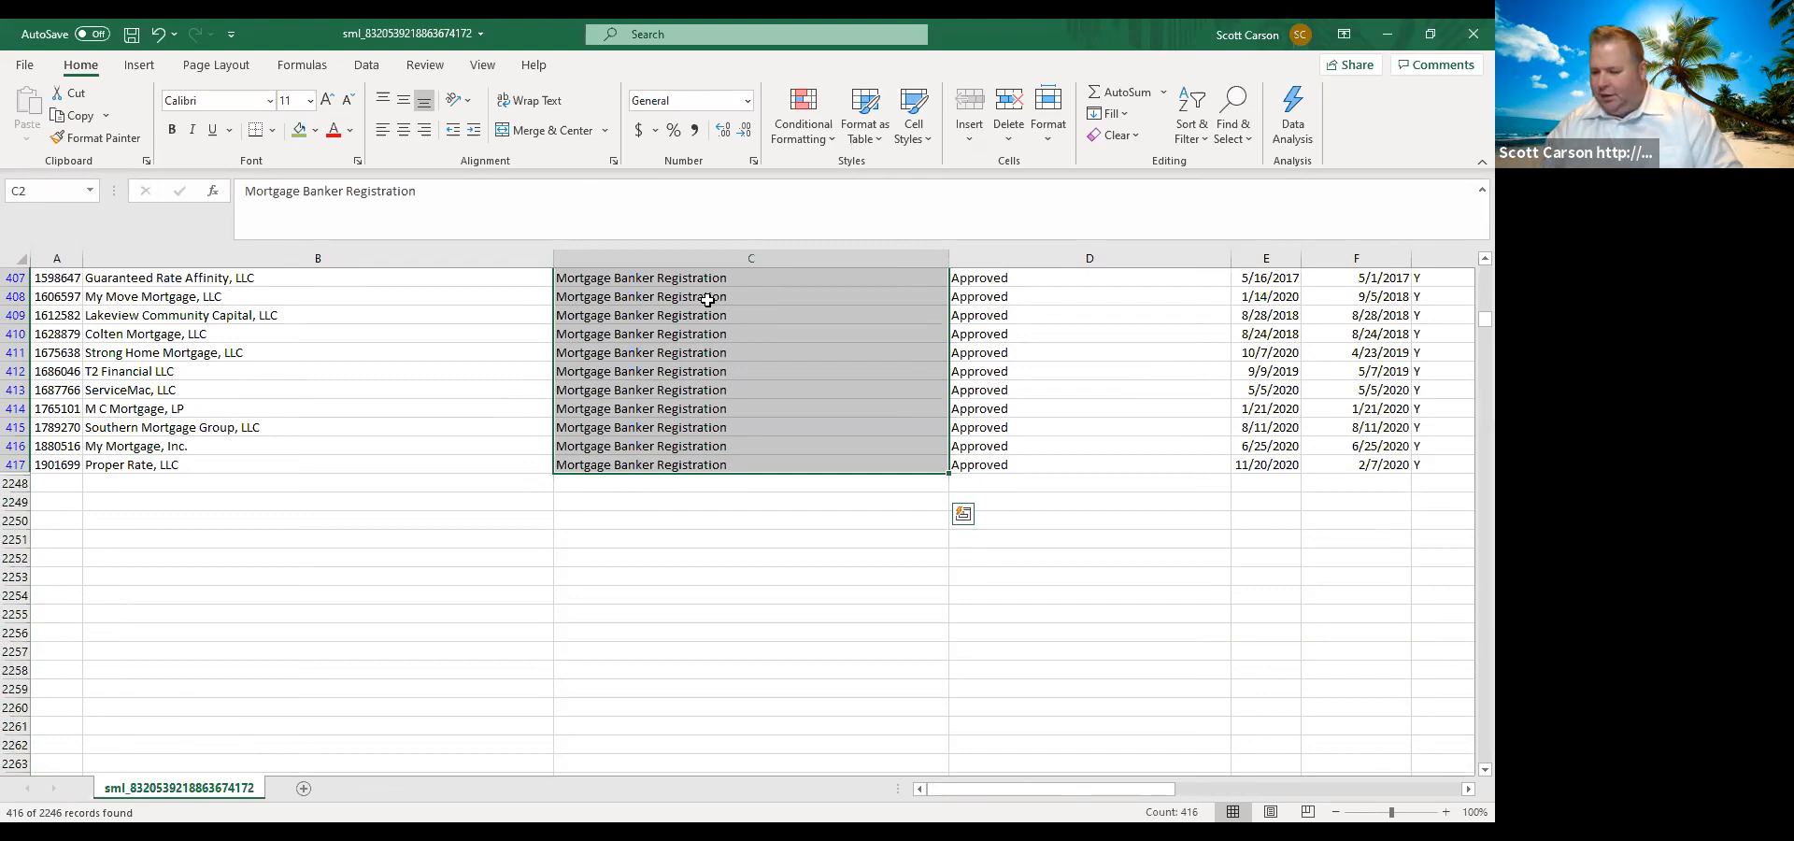
# Freeze the panes at cell B2 so the header row and the NMLS column stay in view.
pyautogui.scroll(20, 707, 299)
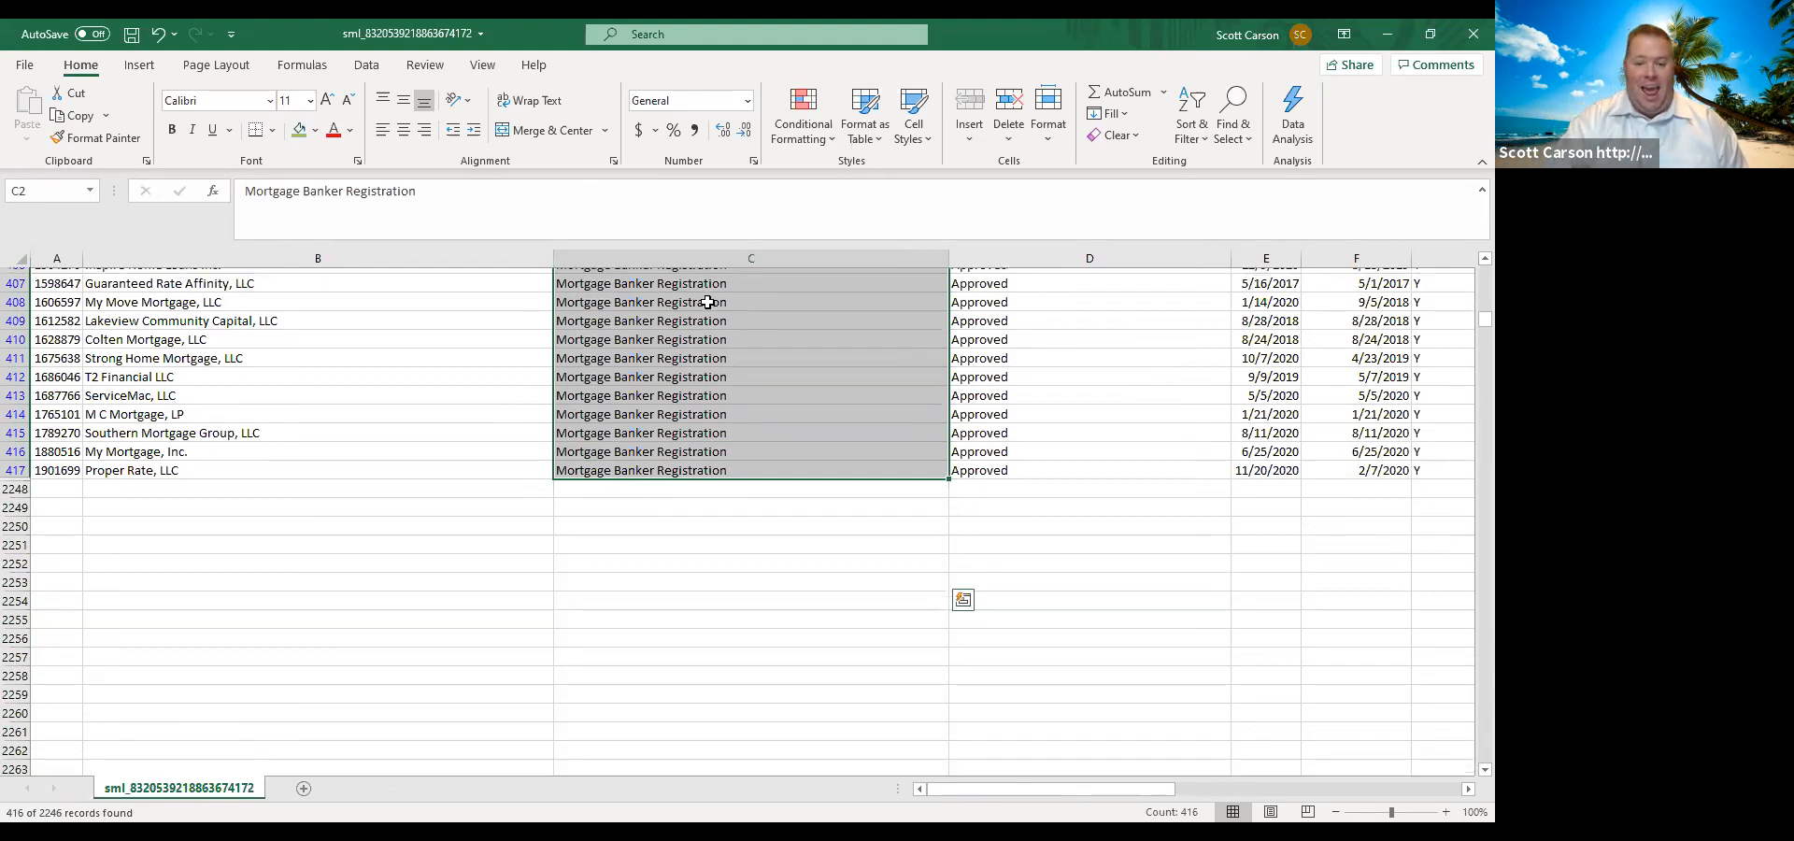
pyautogui.scroll(20, 704, 310)
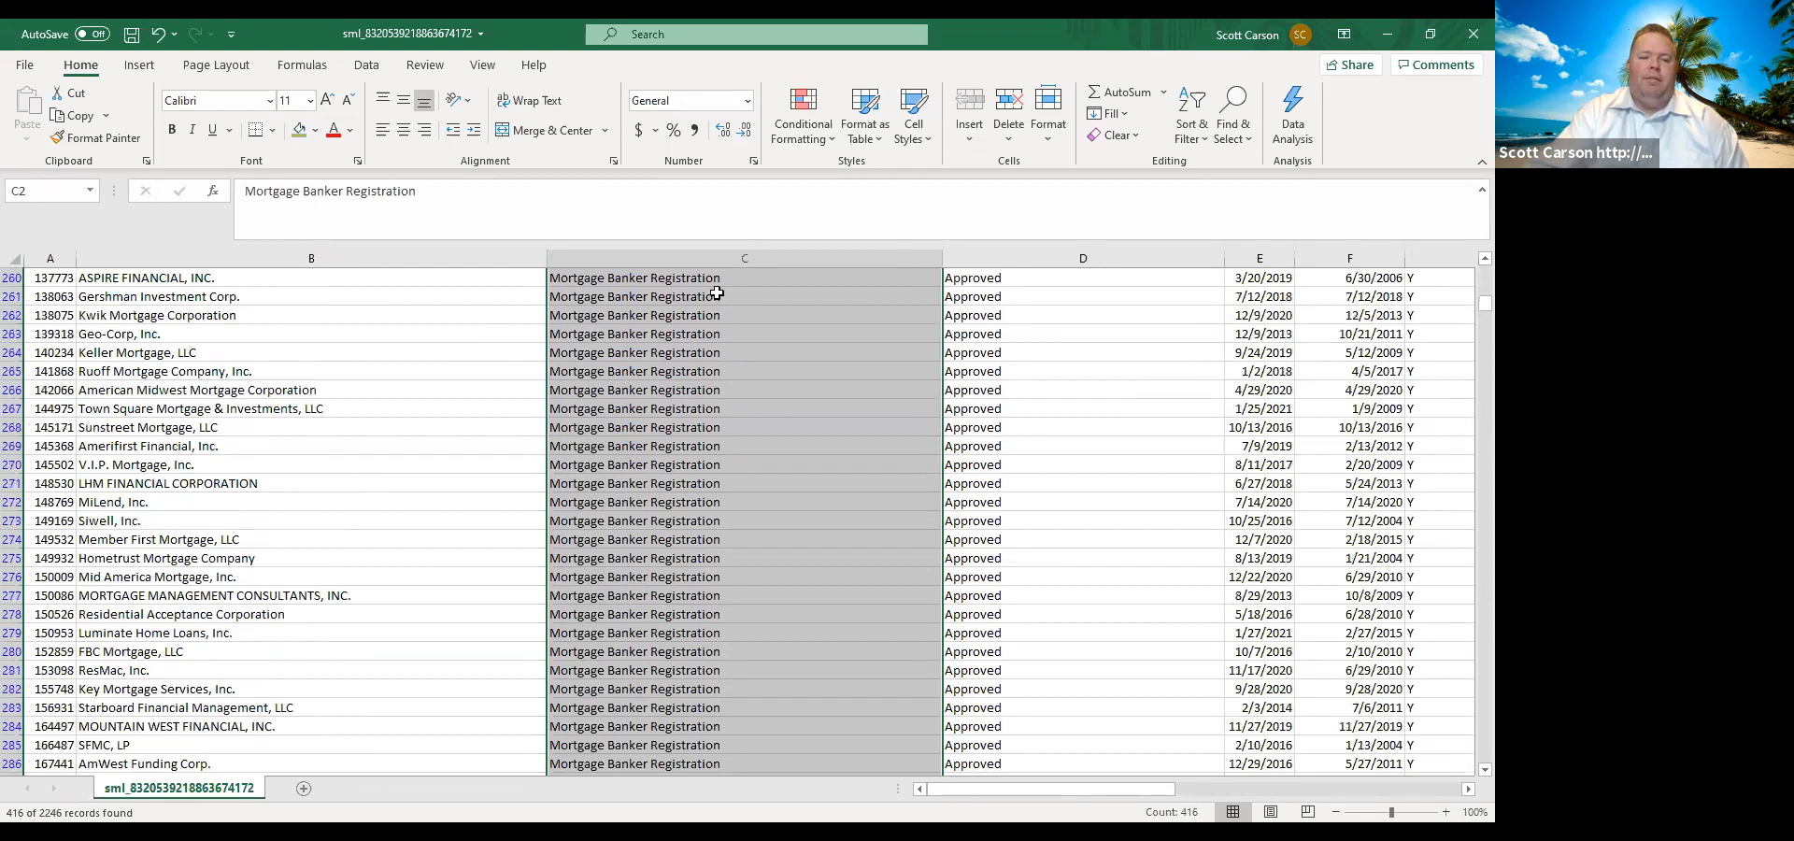
pyautogui.moveTo(1485, 301); pyautogui.dragTo(1485, 266)
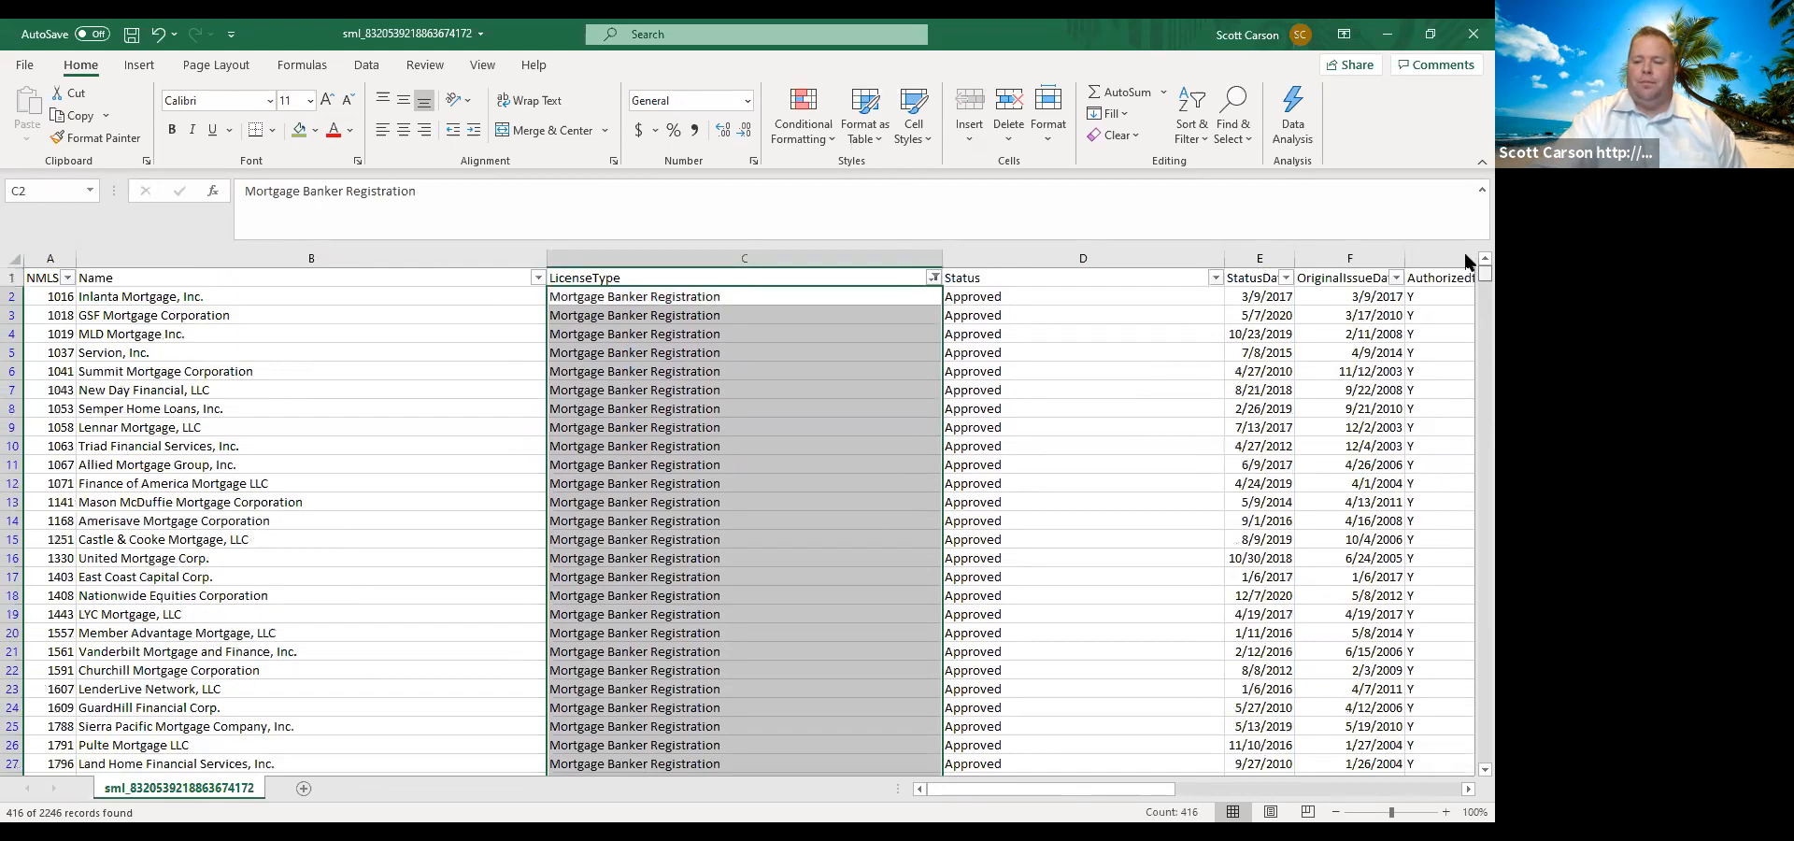
pyautogui.click(183, 296)
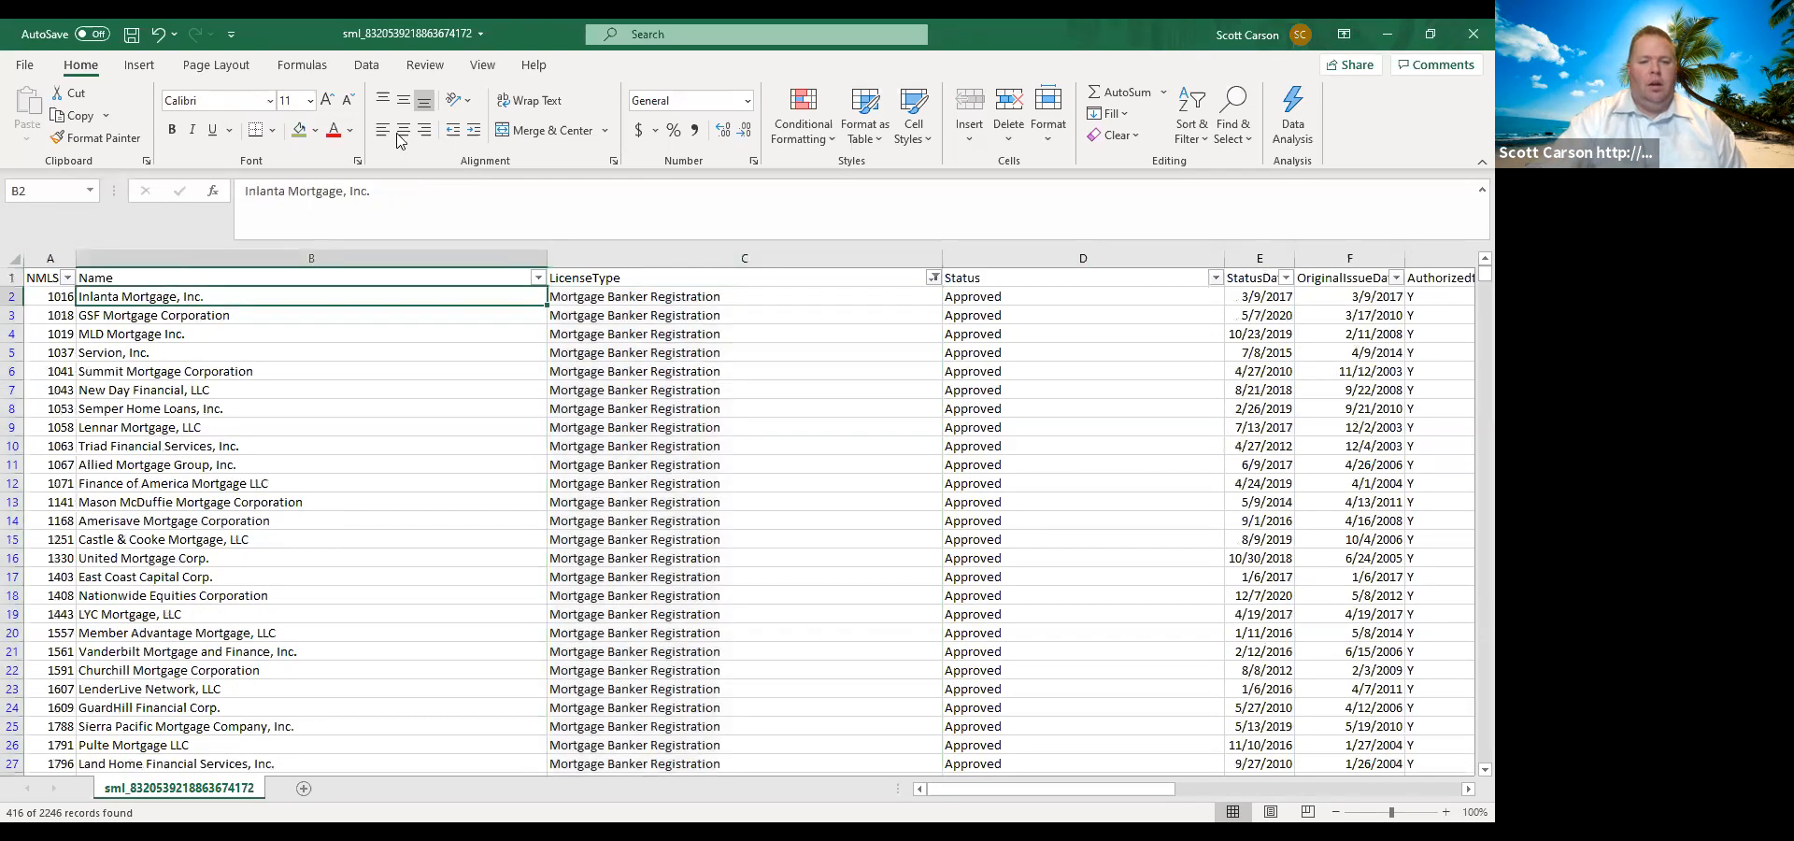
pyautogui.click(484, 65)
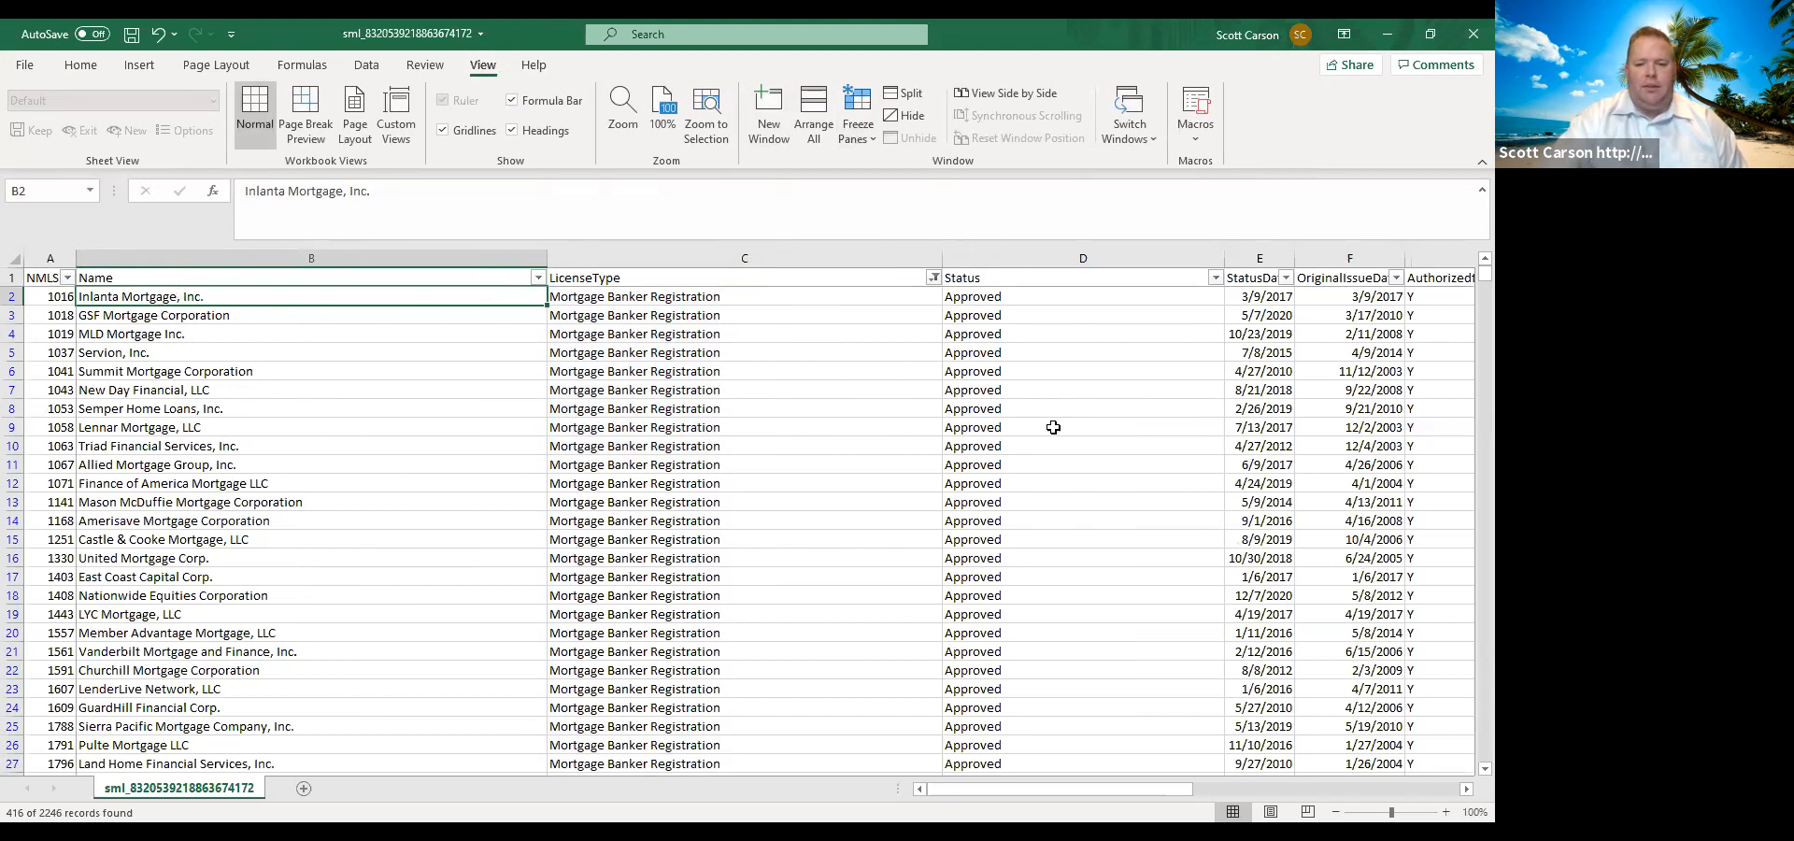
# Examine the address, phone, fax and E-mail columns of the filtered mortgage bankers, checking the kinds of contact e-mails listed.
pyautogui.click(1465, 789)
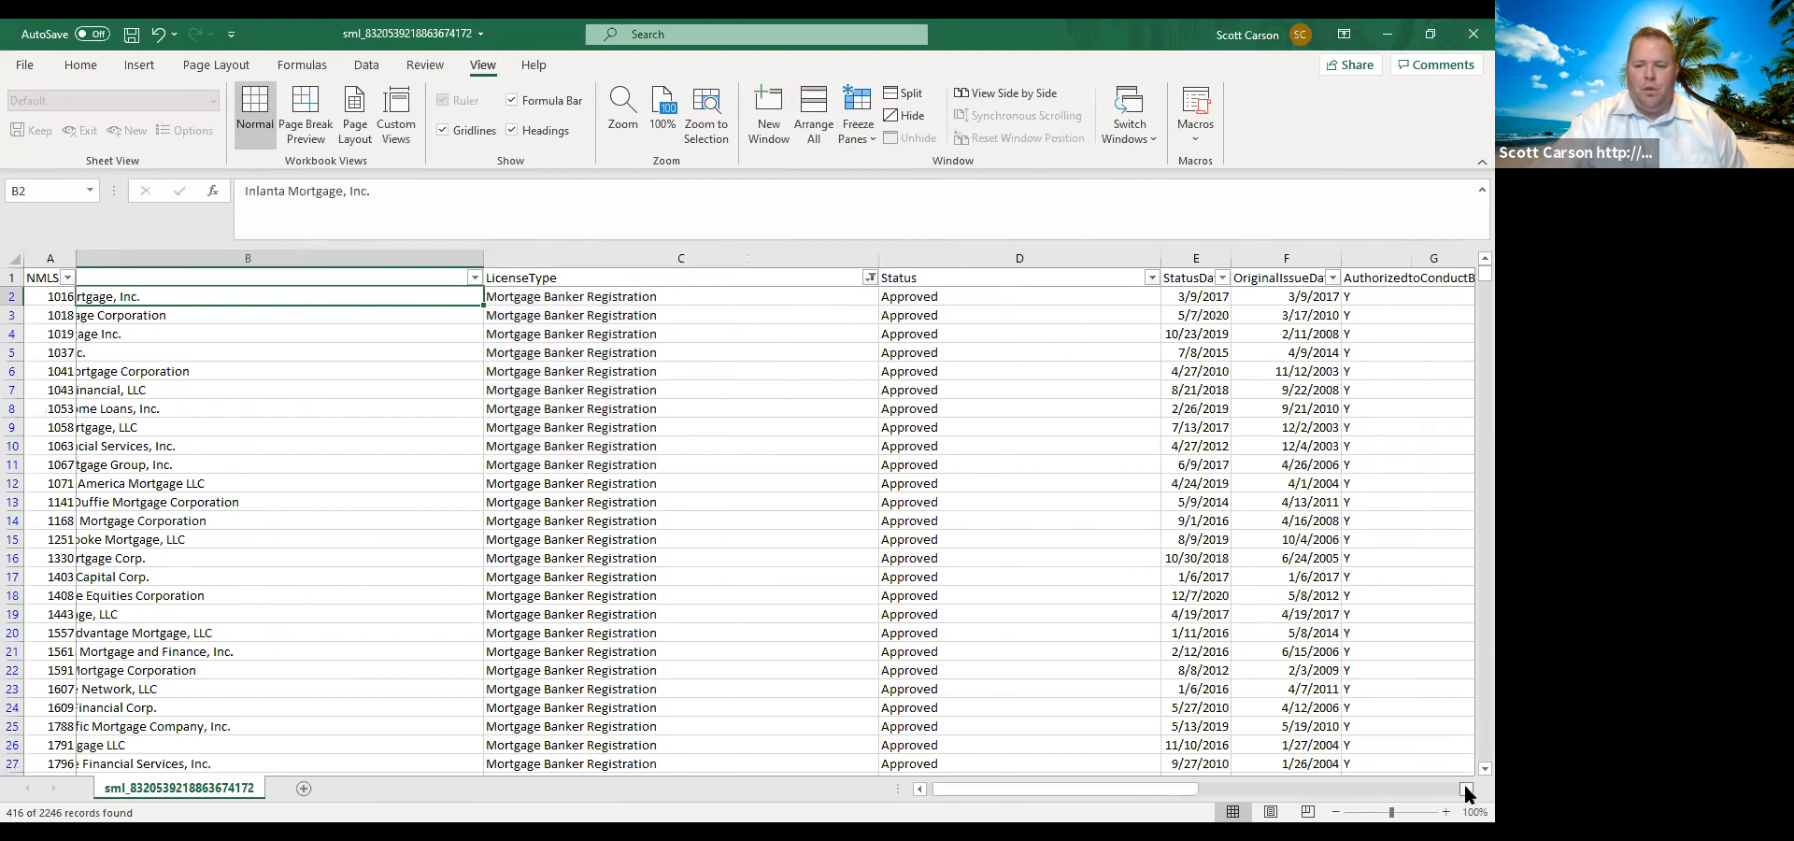
pyautogui.click(1466, 789)
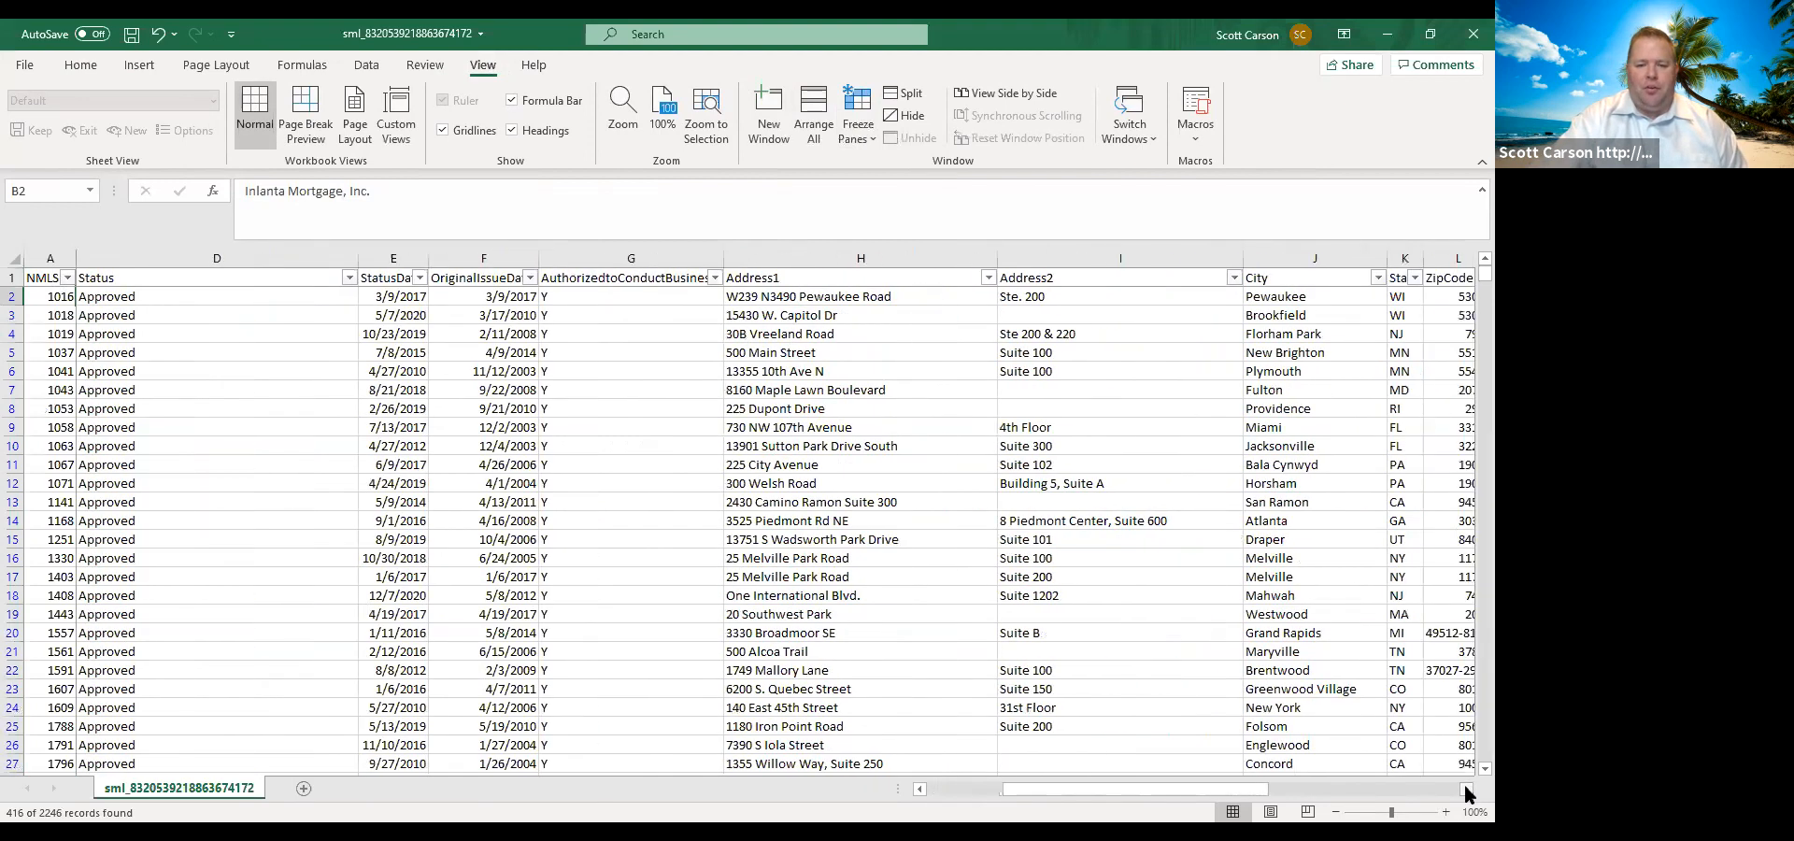
pyautogui.click(1465, 789)
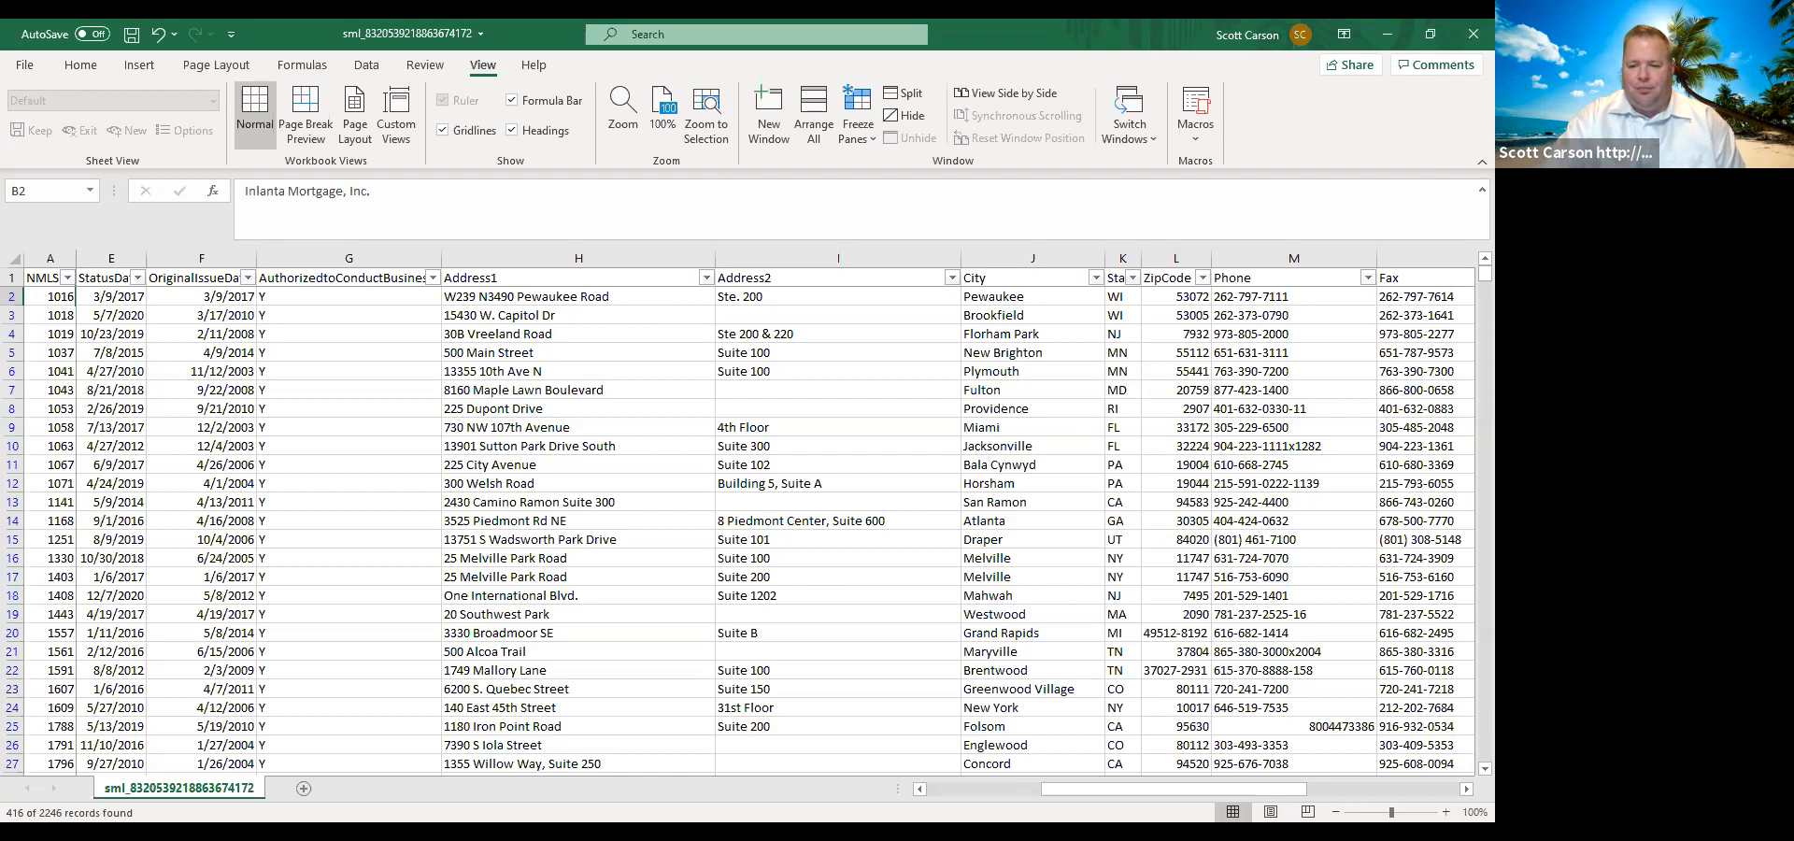
pyautogui.moveTo(1202, 789); pyautogui.dragTo(1353, 770)
pyautogui.click(999, 374)
pyautogui.click(970, 394)
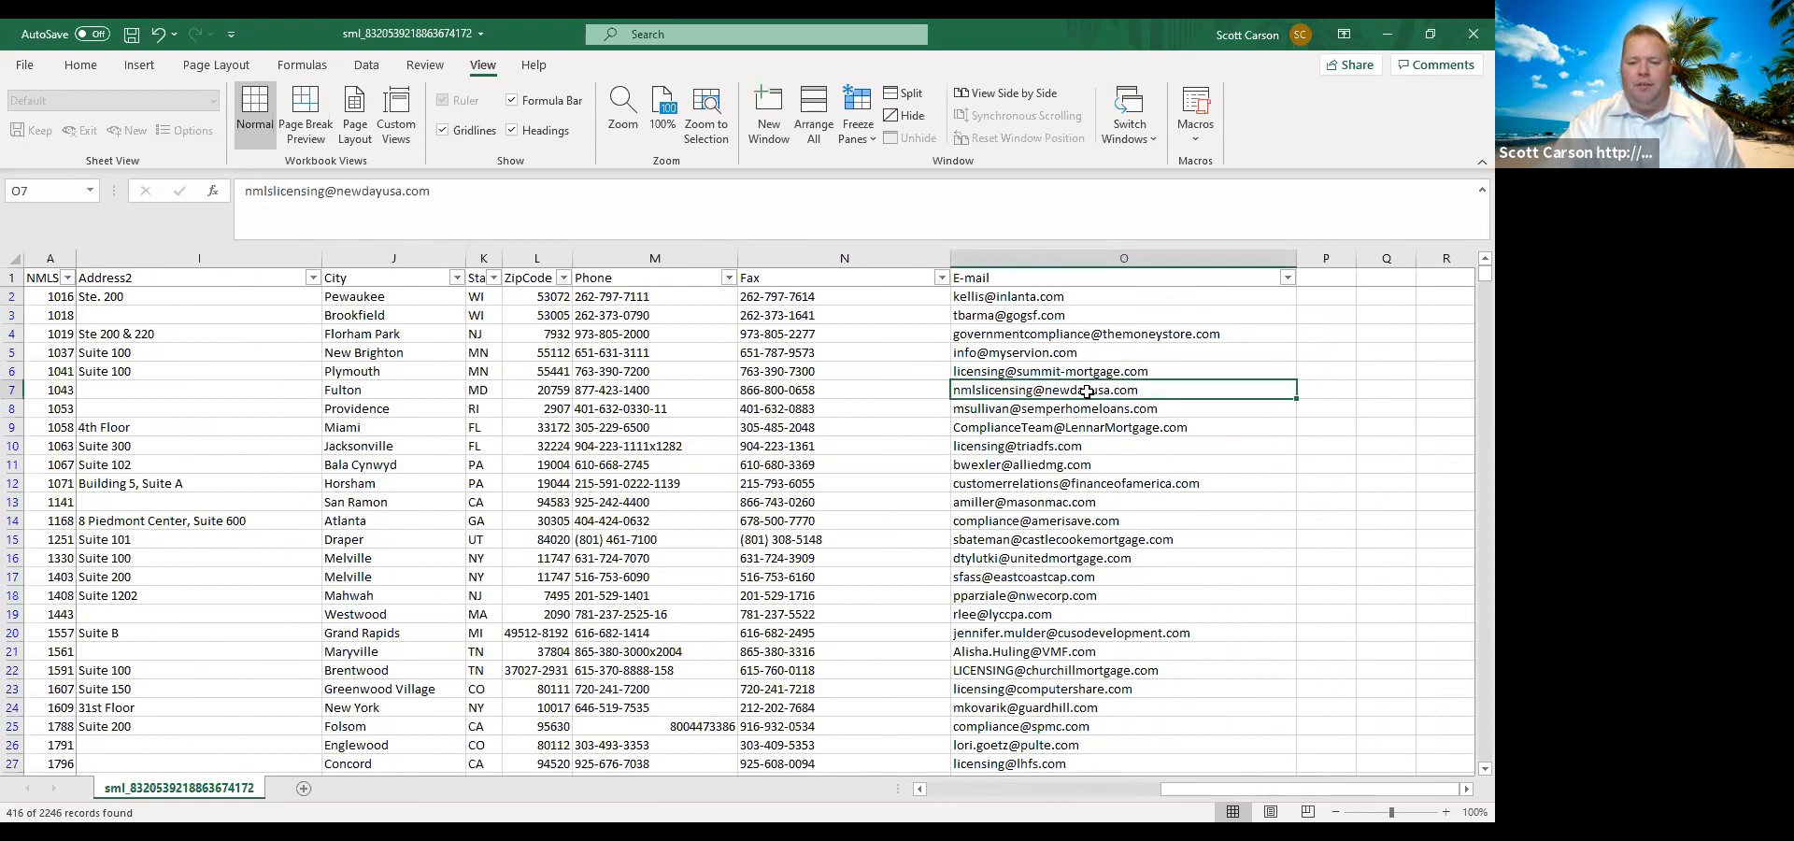
pyautogui.click(987, 430)
pyautogui.click(991, 445)
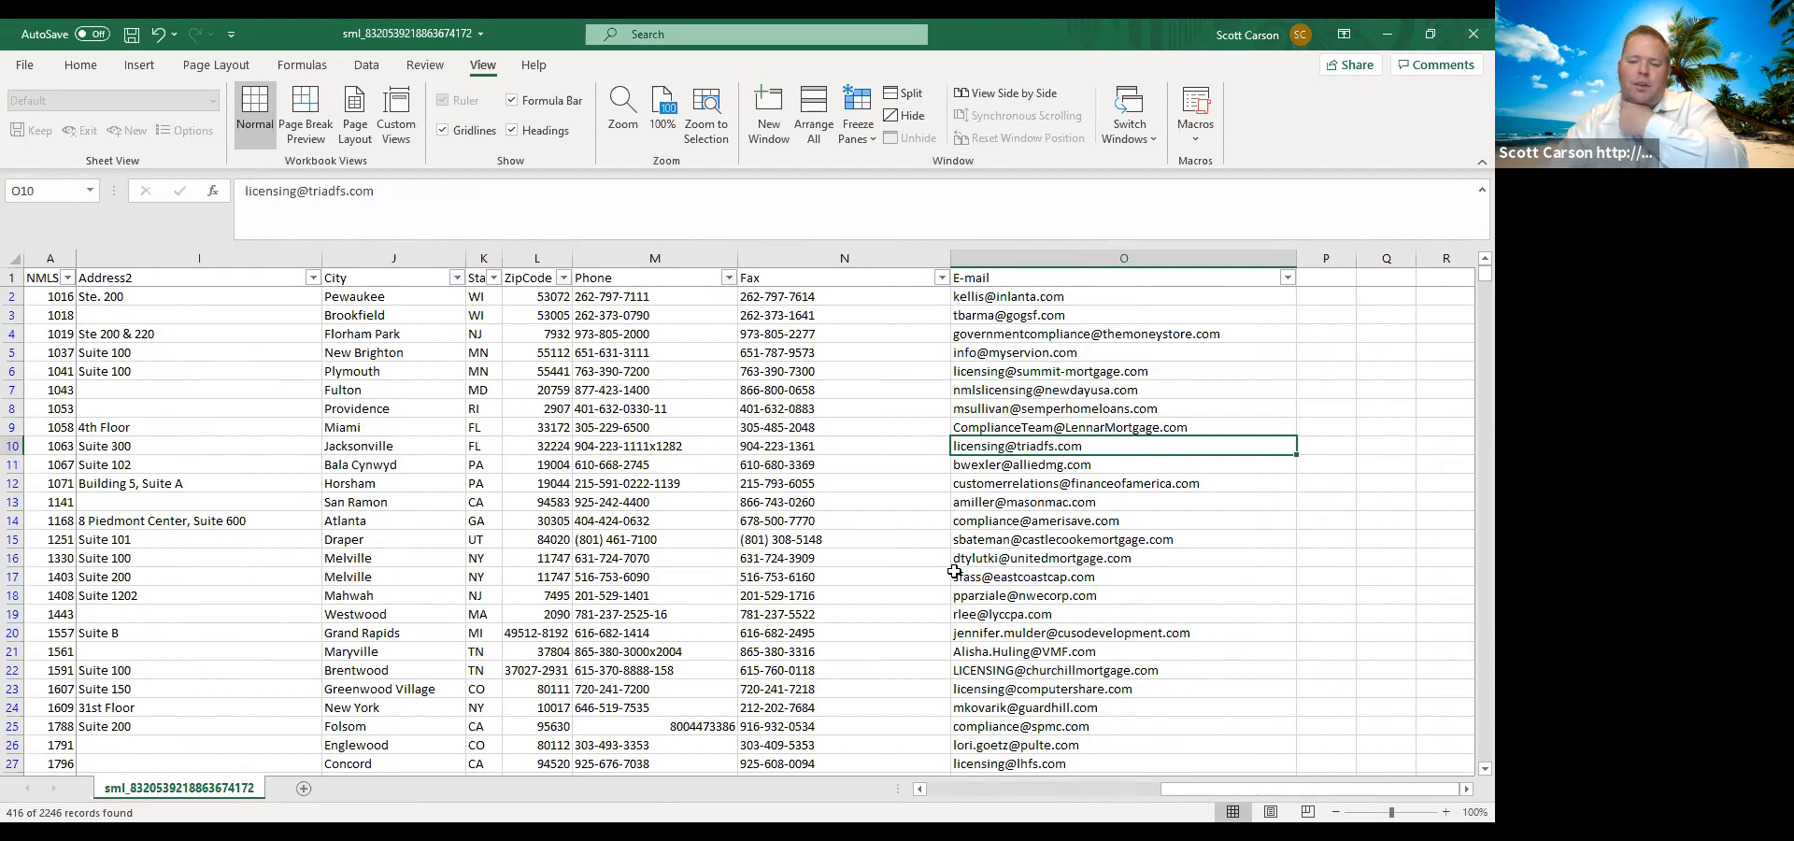
pyautogui.scroll(-6, 984, 577)
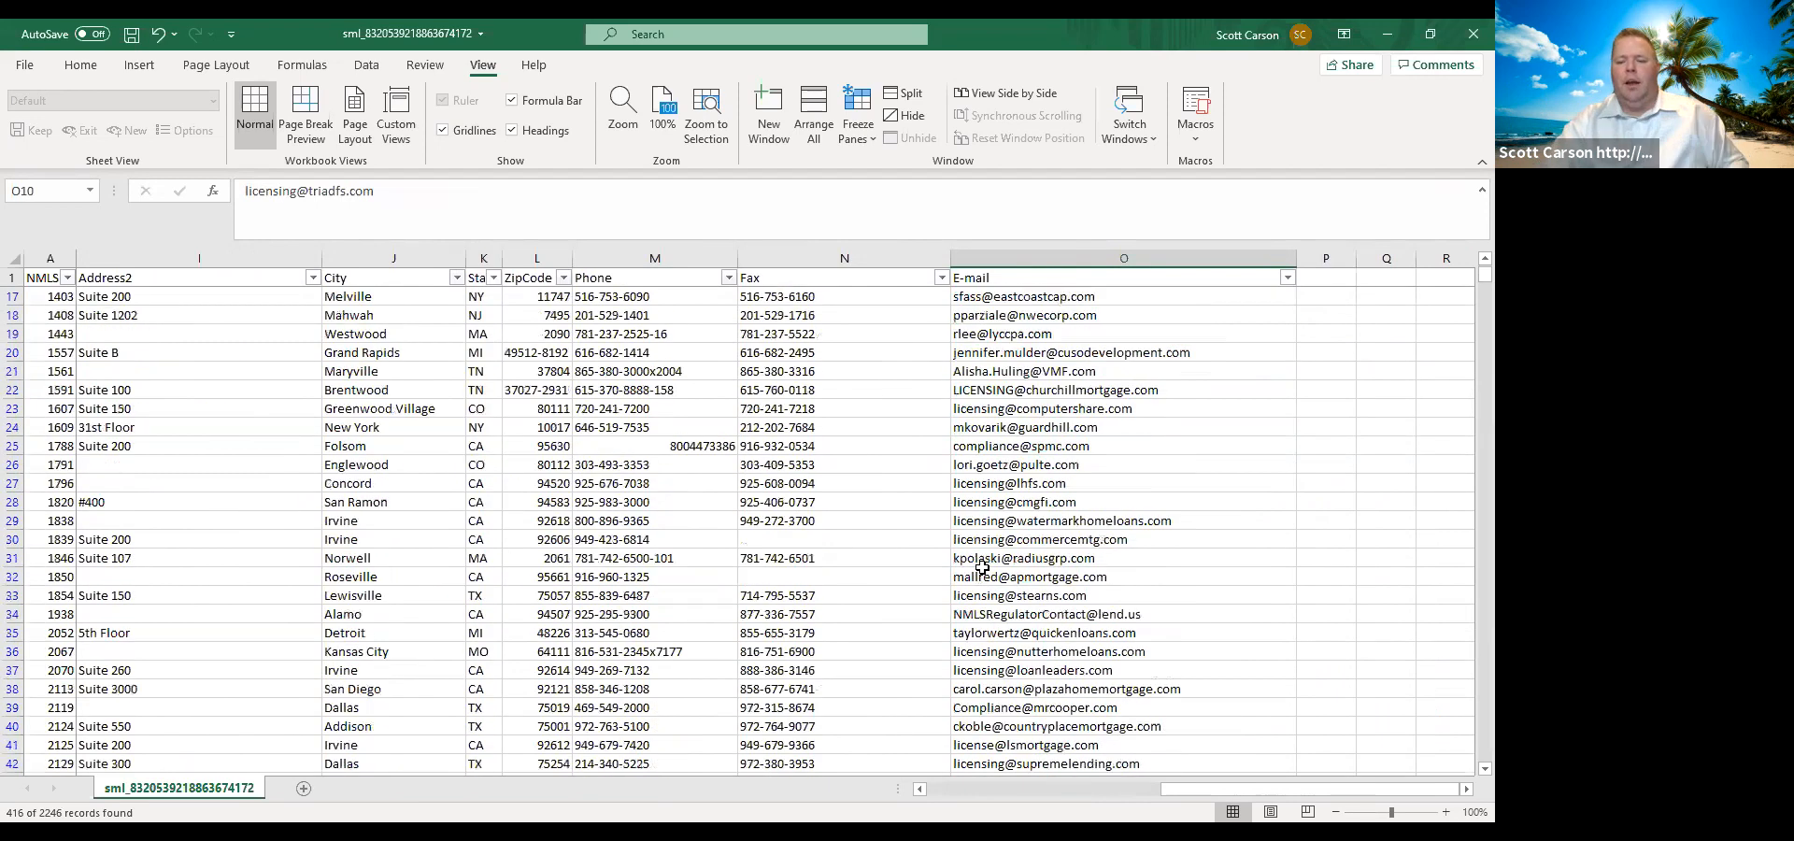
pyautogui.scroll(-2, 1000, 576)
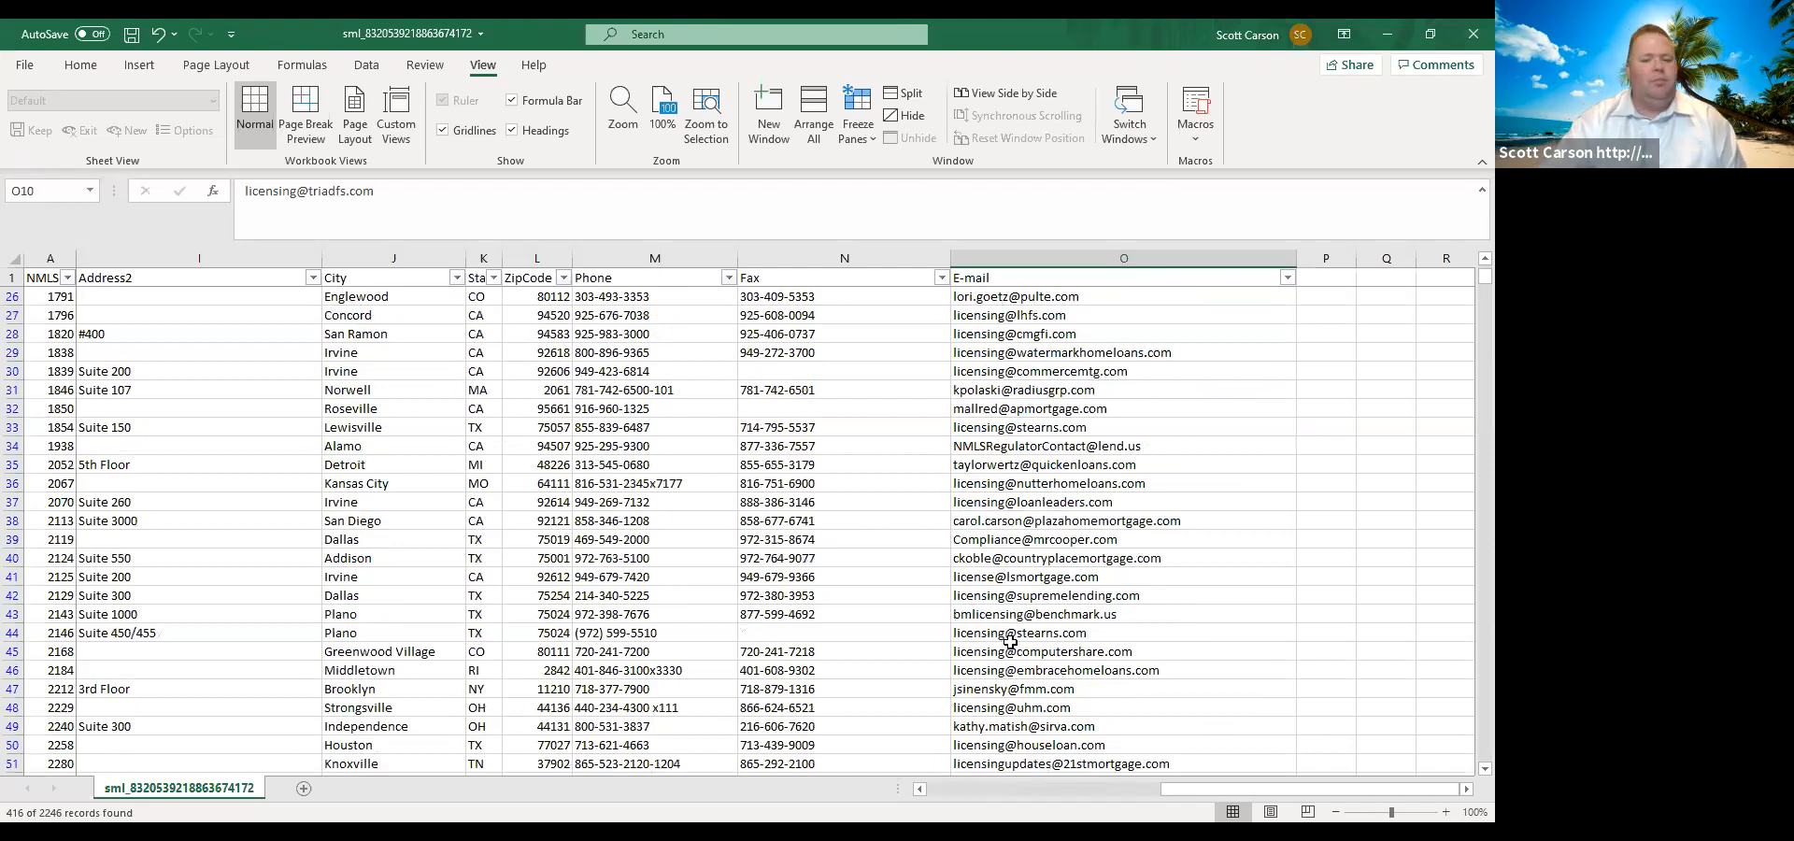
# Filter LicenseType to the Residential Mortgage Loan Servicer Registration records only.
pyautogui.scroll(8, 1010, 642)
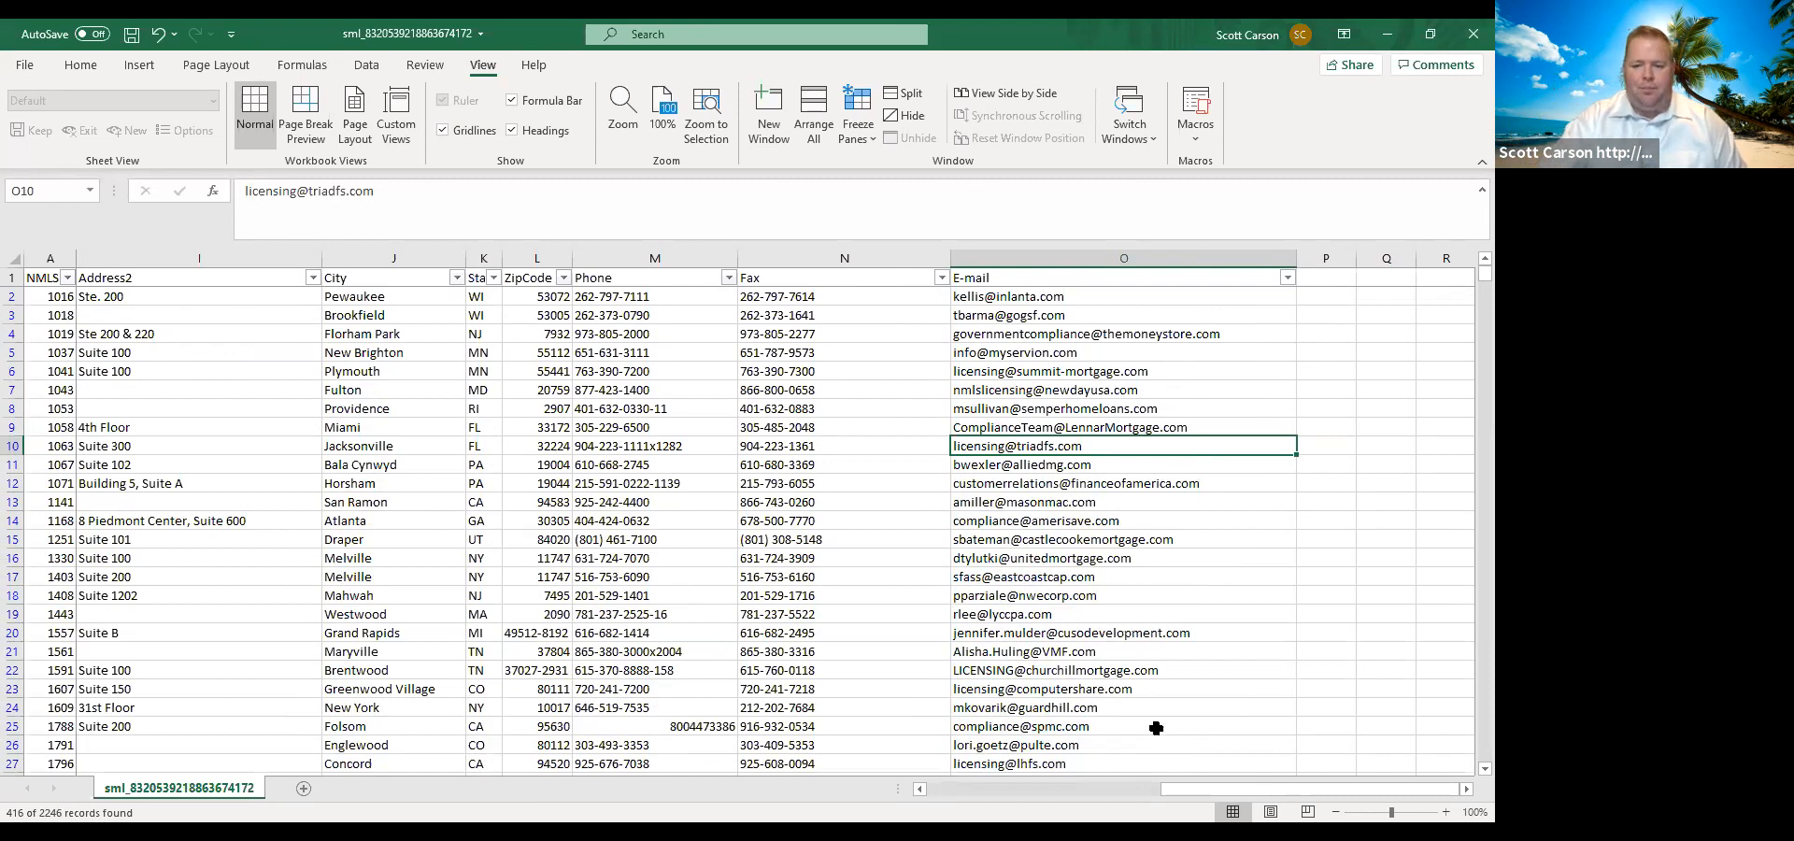
pyautogui.moveTo(1185, 794); pyautogui.dragTo(954, 794)
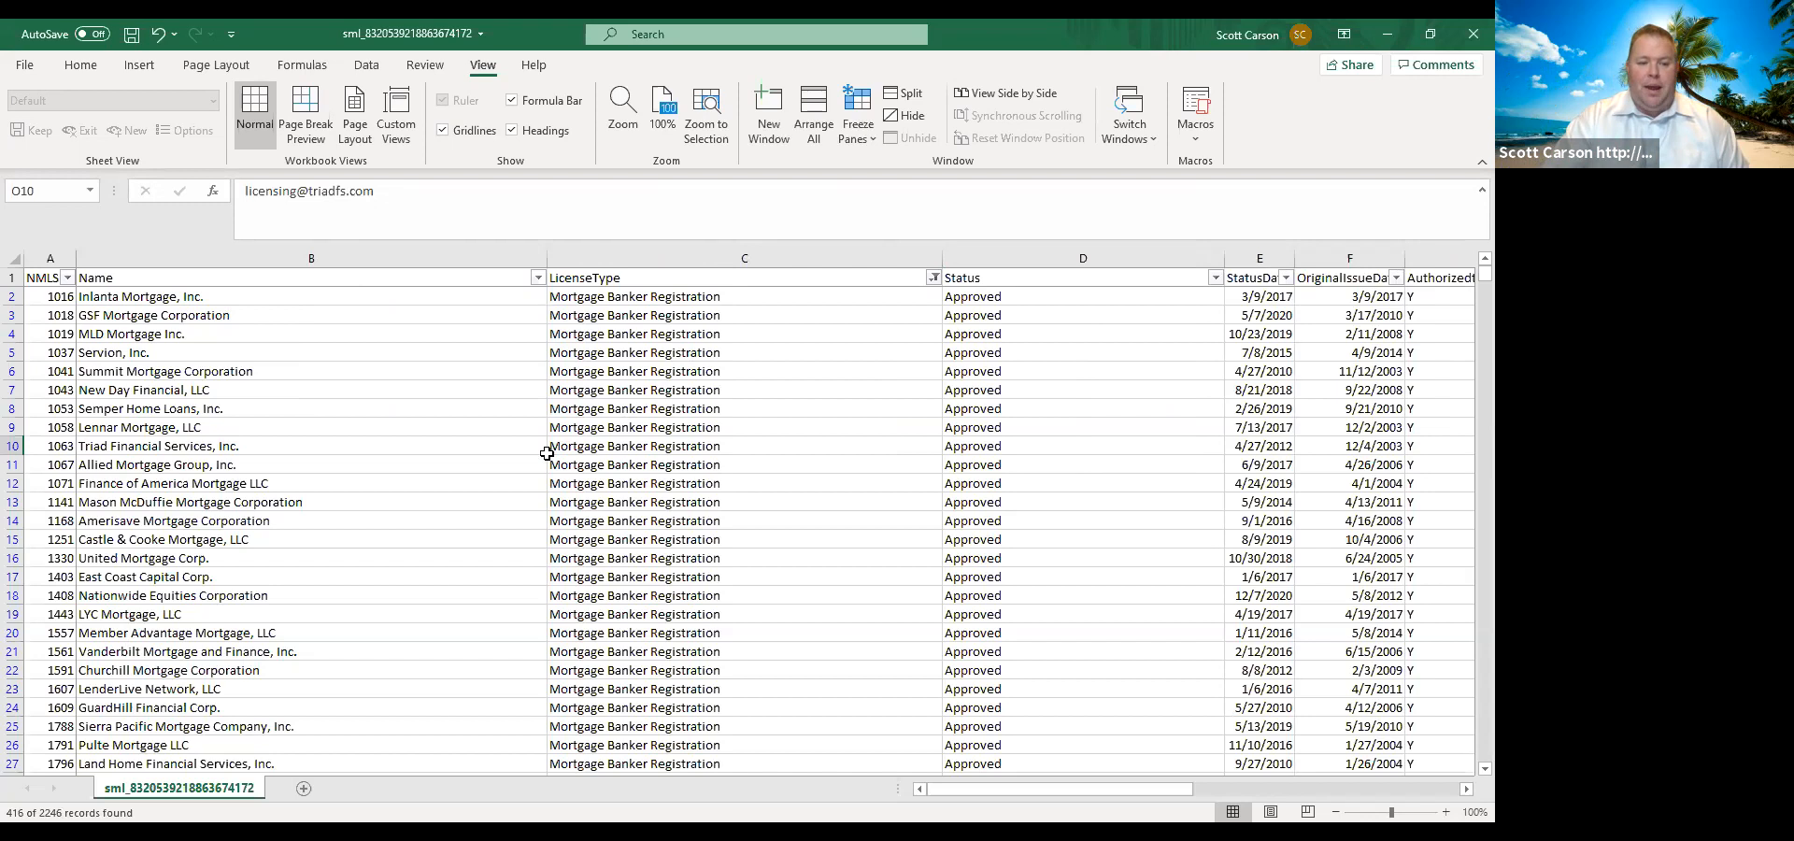
pyautogui.scroll(-2, 547, 453)
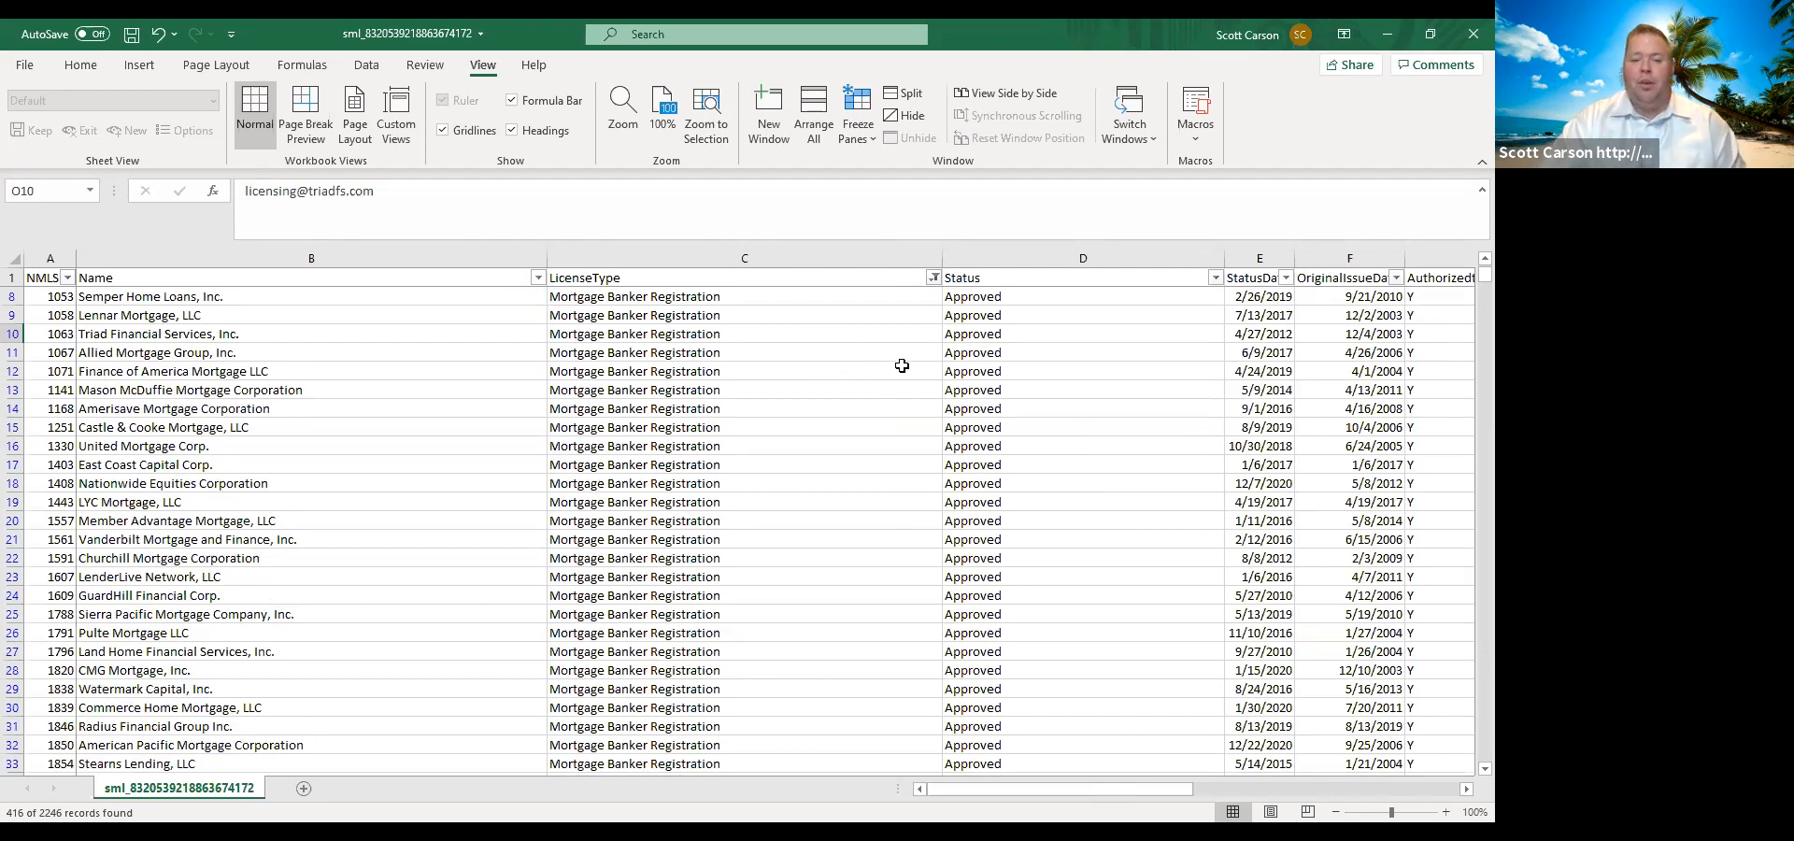
pyautogui.click(934, 277)
pyautogui.click(748, 515)
pyautogui.click(748, 549)
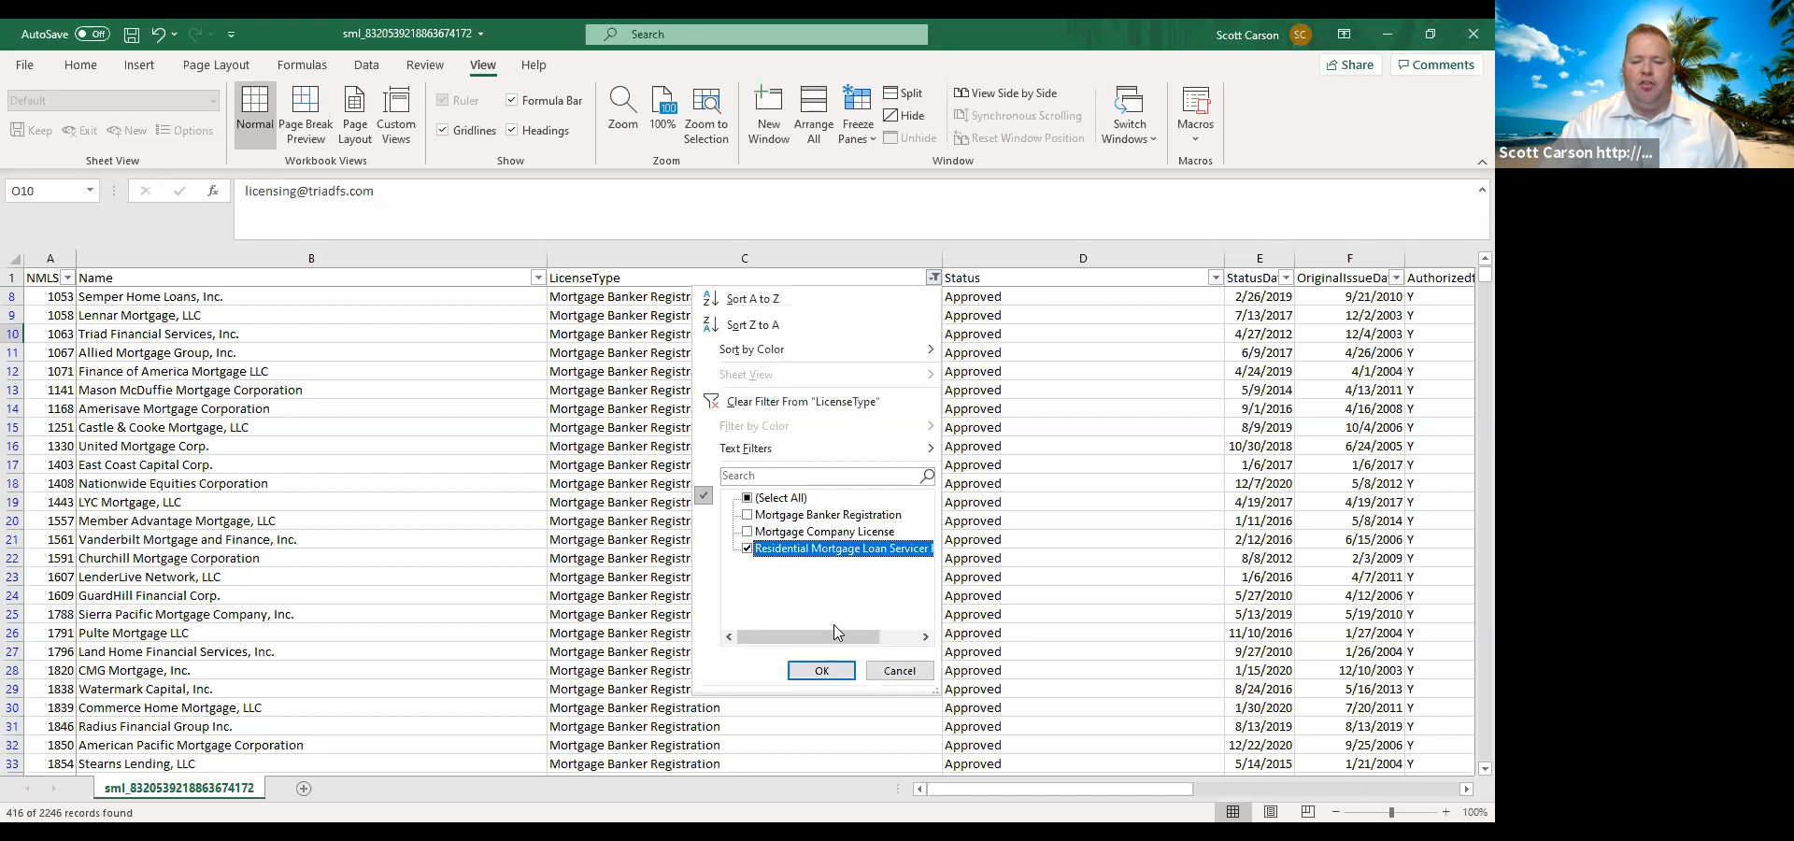
pyautogui.click(816, 670)
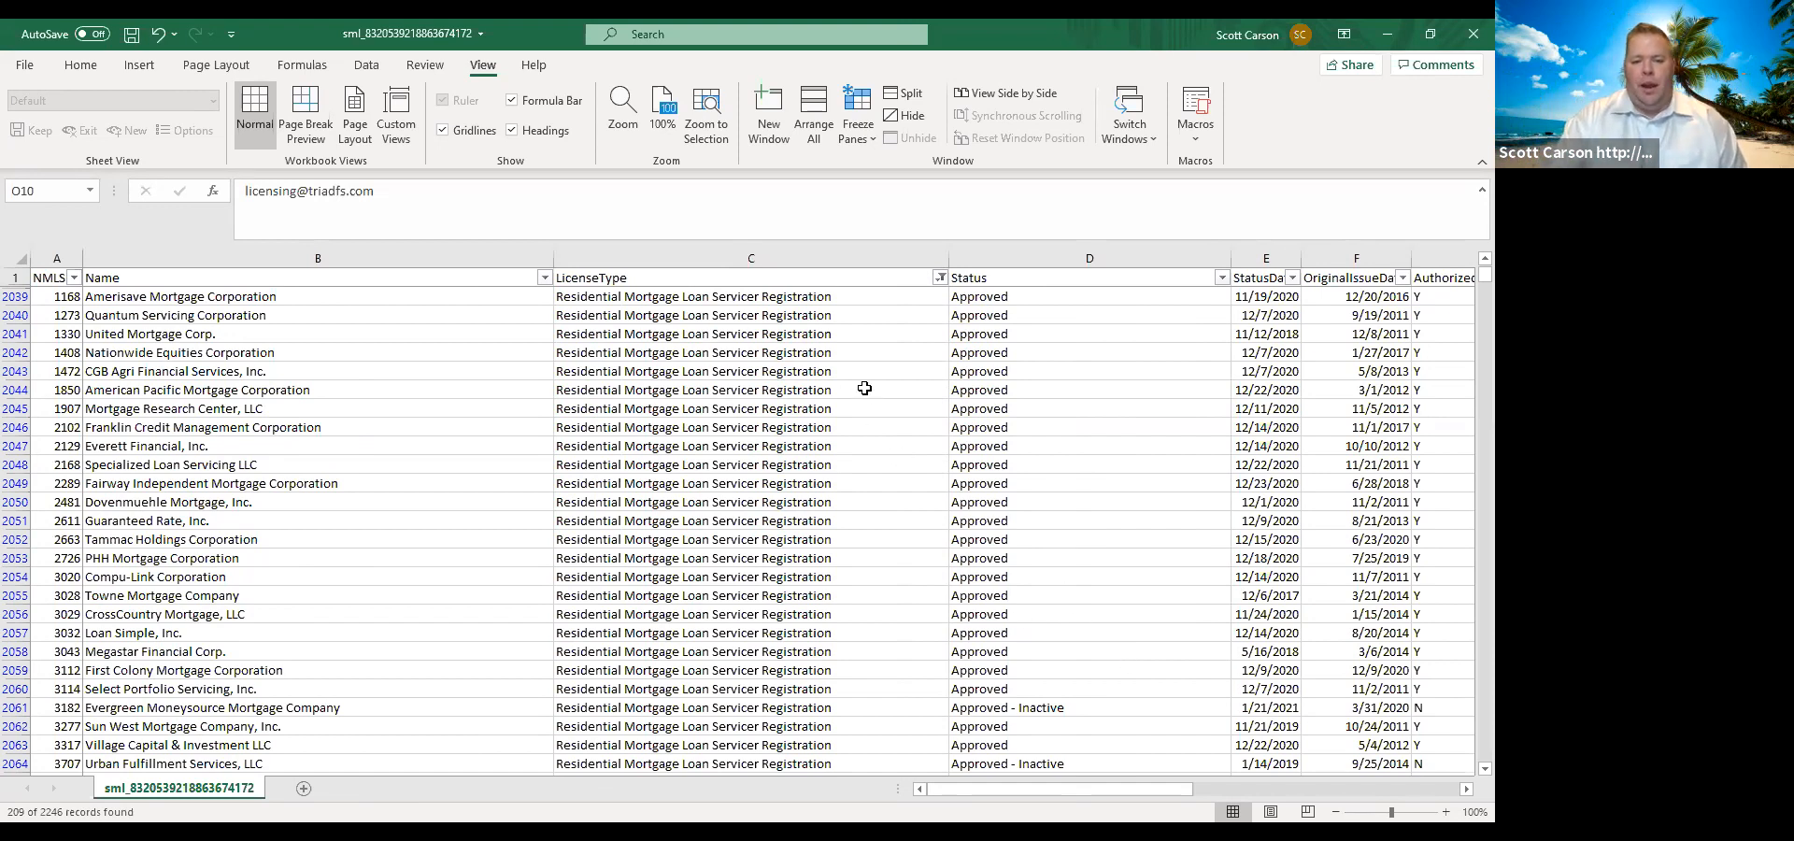
# Select the LicenseType cells from row 2039 down to row 2247 to count the filtered loan servicers.
pyautogui.click(778, 300)
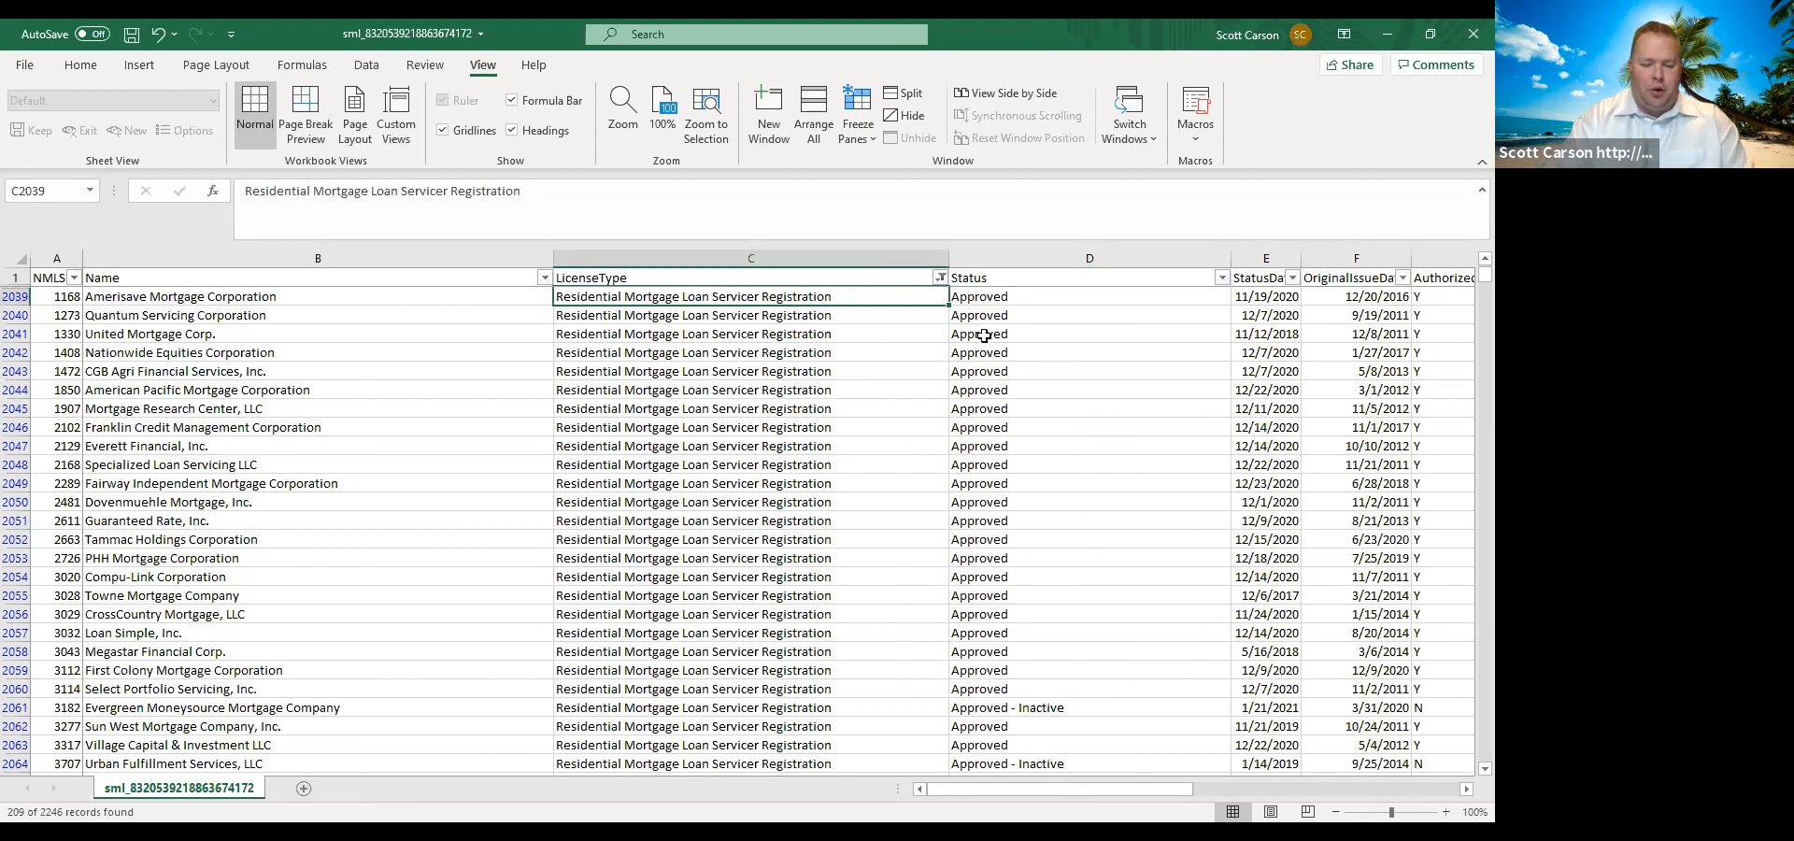
pyautogui.hotkey('shift', 'Down')
pyautogui.hotkey('shift', 'Down')
pyautogui.hotkey('shift', 'Down')
pyautogui.hotkey('shift', 'Down')
pyautogui.hotkey('shift', 'Down')
pyautogui.hotkey('shift', 'Down')
pyautogui.hotkey('shift', 'Down')
pyautogui.hotkey('shift', 'Down')
pyautogui.hotkey('shift', 'Down')
pyautogui.hotkey('shift', 'Down')
pyautogui.hotkey('shift', 'Down')
pyautogui.hotkey('shift', 'Down')
pyautogui.hotkey('shift', 'Down')
pyautogui.hotkey('shift', 'Down')
pyautogui.hotkey('shift', 'Down')
pyautogui.hotkey('shift', 'Down')
pyautogui.hotkey('shift', 'Down')
pyautogui.hotkey('shift', 'Down')
pyautogui.hotkey('shift', 'Down')
pyautogui.hotkey('shift', 'Down')
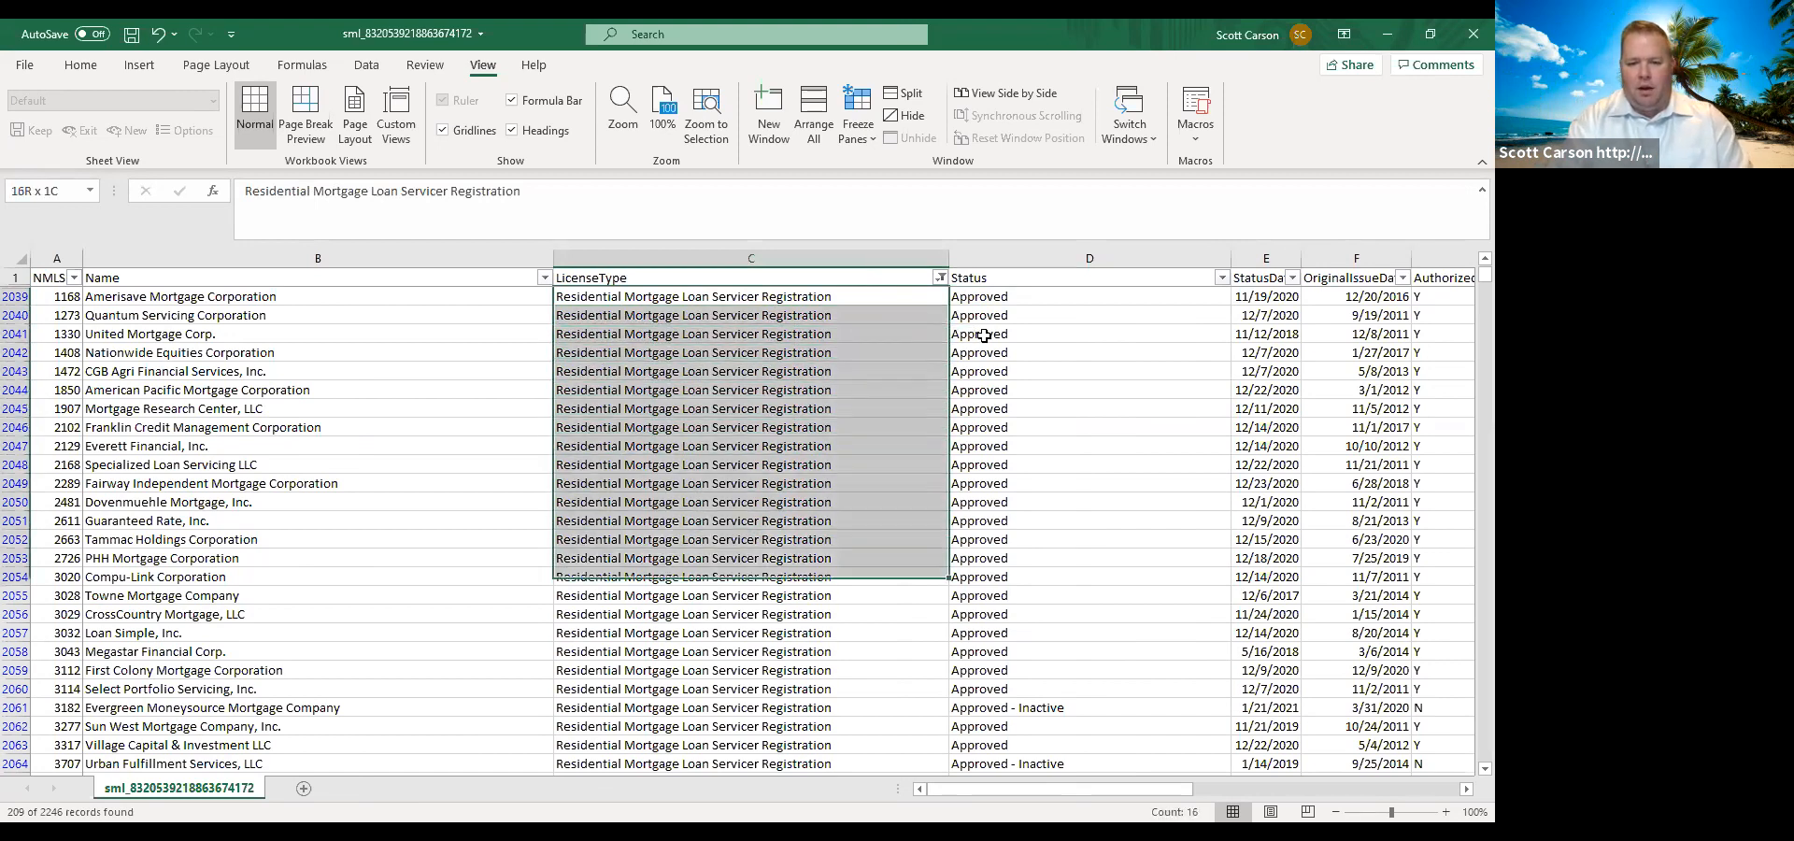
pyautogui.hotkey('shift', 'Down')
pyautogui.hotkey('shift', 'Down')
pyautogui.hotkey('shift', 'Down')
pyautogui.hotkey('shift', 'Down')
pyautogui.hotkey('shift', 'Down')
pyautogui.hotkey('shift', 'Down')
pyautogui.hotkey('shift', 'Down')
pyautogui.hotkey('shift', 'Down')
pyautogui.hotkey('shift', 'Down')
pyautogui.hotkey('shift', 'Down')
pyautogui.hotkey('shift', 'Down')
pyautogui.hotkey('shift', 'Down')
pyautogui.hotkey('shift', 'Down')
pyautogui.hotkey('shift', 'Down')
pyautogui.hotkey('shift', 'Down')
pyautogui.hotkey('shift', 'Down')
pyautogui.hotkey('shift', 'Down')
pyautogui.hotkey('shift', 'Down')
pyautogui.hotkey('shift', 'Down')
pyautogui.hotkey('shift', 'Down')
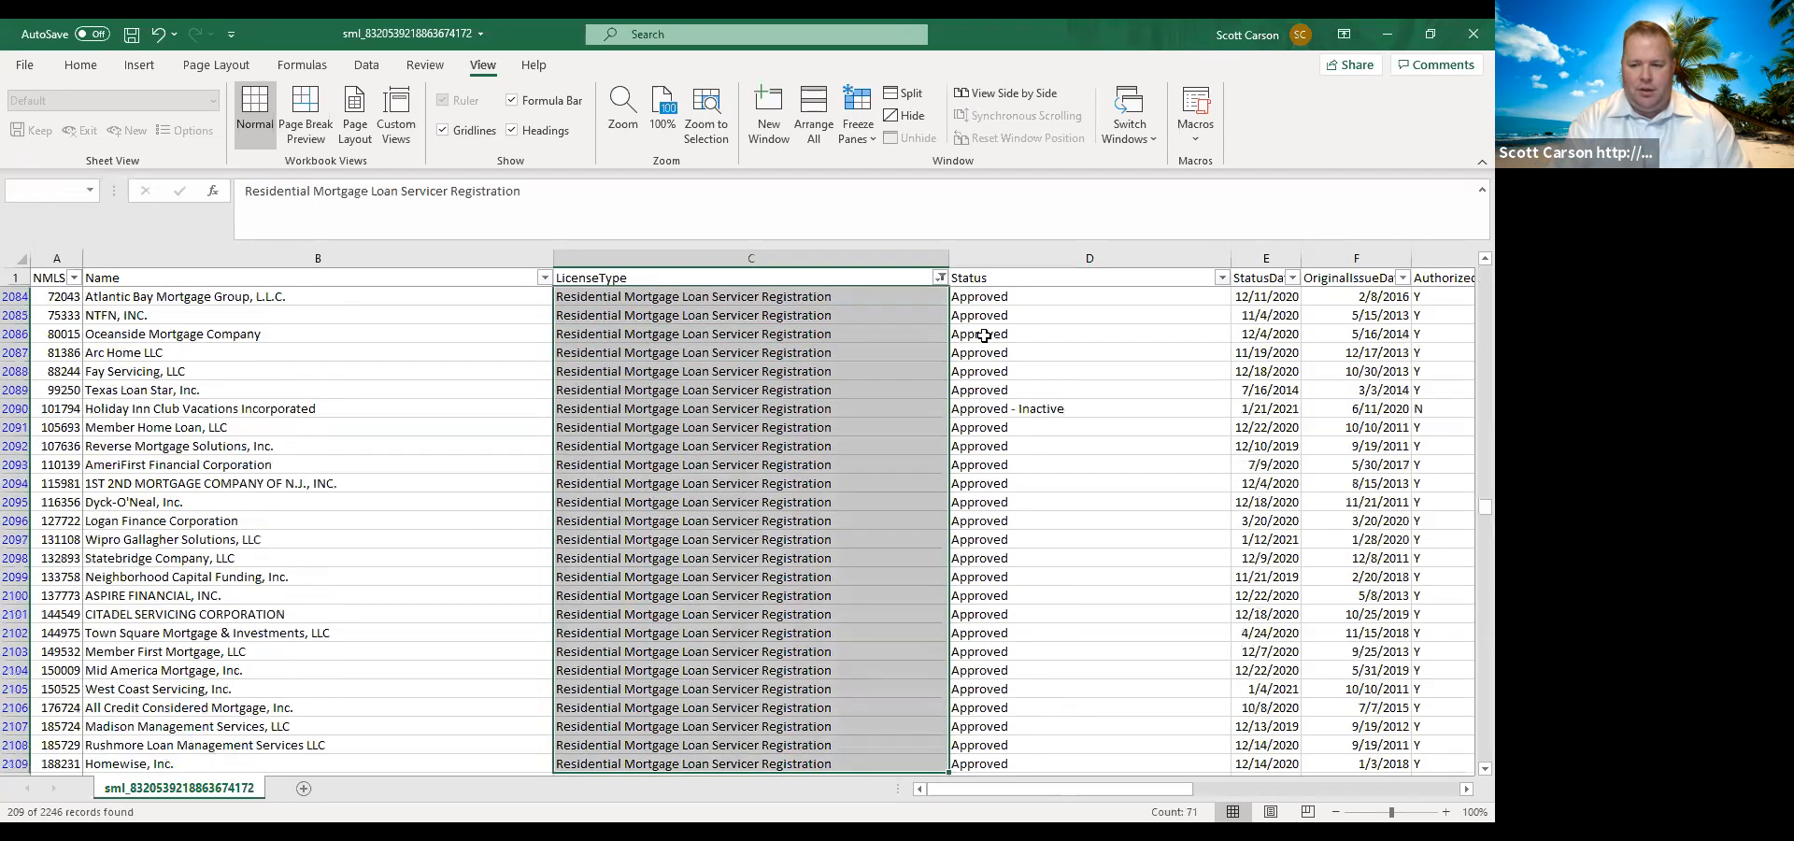
pyautogui.hotkey('shift', 'Down')
pyautogui.hotkey('shift', 'Down')
pyautogui.hotkey('shift', 'Down')
pyautogui.hotkey('shift', 'Down')
pyautogui.hotkey('shift', 'Down')
pyautogui.hotkey('shift', 'Down')
pyautogui.hotkey('shift', 'Down')
pyautogui.hotkey('shift', 'Down')
pyautogui.hotkey('shift', 'Down')
pyautogui.hotkey('shift', 'Down')
pyautogui.hotkey('shift', 'Down')
pyautogui.hotkey('shift', 'Down')
pyautogui.hotkey('shift', 'Down')
pyautogui.hotkey('shift', 'Down')
pyautogui.hotkey('shift', 'Down')
pyautogui.hotkey('shift', 'Down')
pyautogui.hotkey('shift', 'Down')
pyautogui.hotkey('shift', 'Down')
pyautogui.hotkey('shift', 'Down')
pyautogui.hotkey('shift', 'Down')
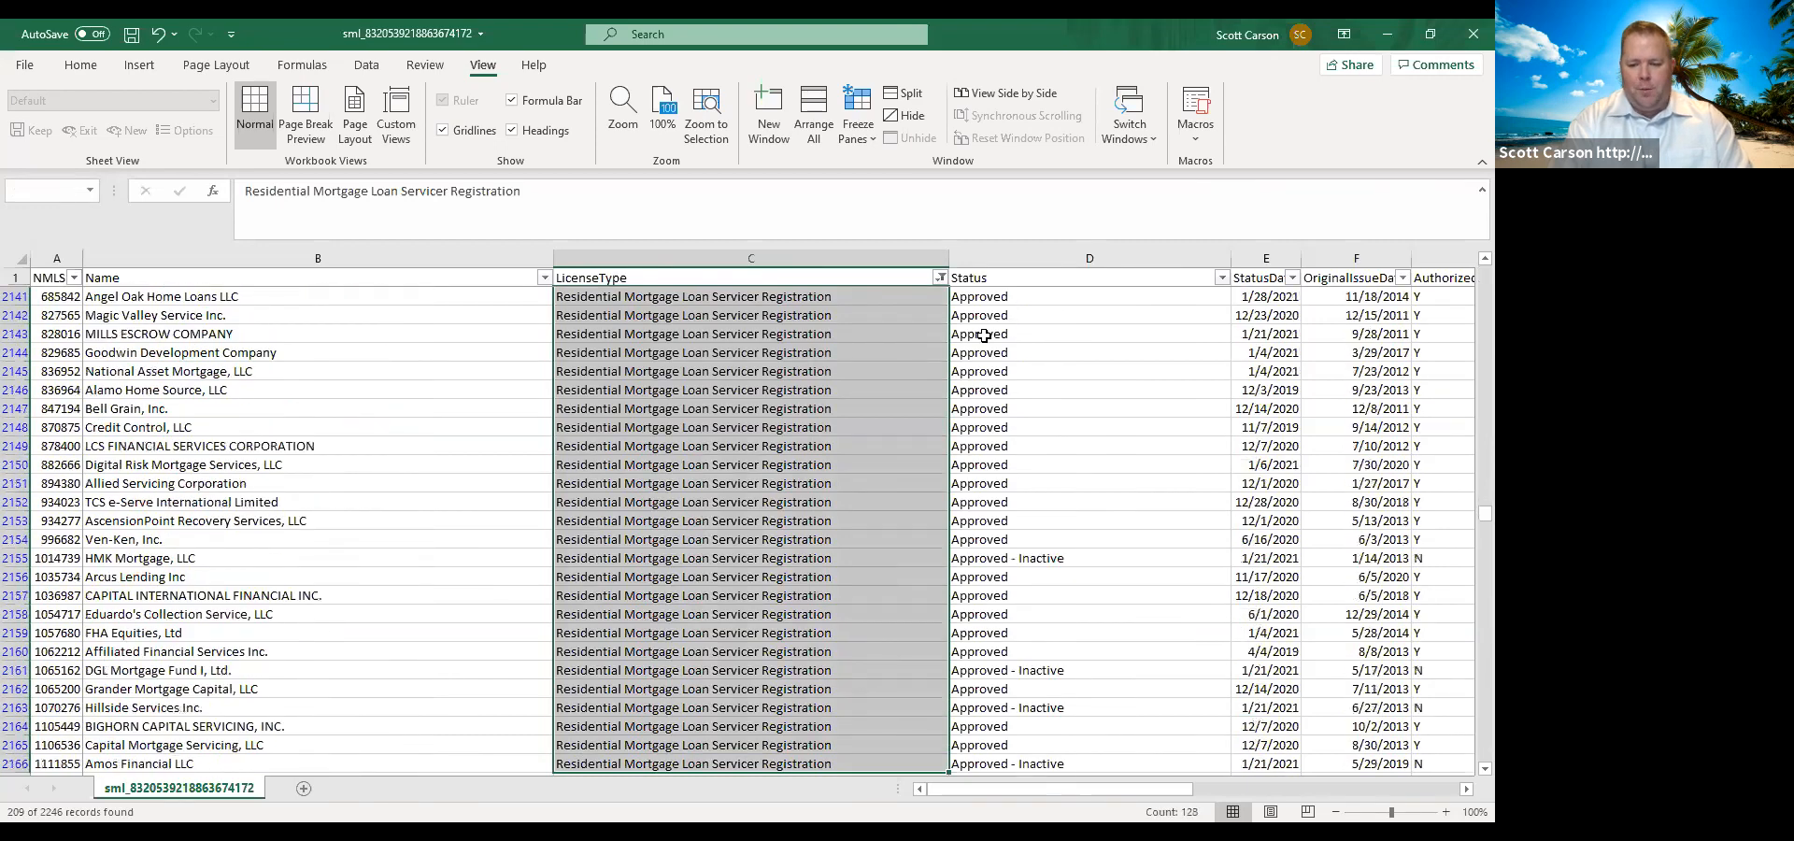
pyautogui.hotkey('shift', 'Down')
pyautogui.hotkey('shift', 'Down')
pyautogui.hotkey('shift', 'Down')
pyautogui.hotkey('shift', 'Down')
pyautogui.hotkey('shift', 'Down')
pyautogui.hotkey('shift', 'Down')
pyautogui.hotkey('shift', 'Down')
pyautogui.hotkey('shift', 'Down')
pyautogui.hotkey('shift', 'Down')
pyautogui.hotkey('shift', 'Down')
pyautogui.hotkey('shift', 'Down')
pyautogui.hotkey('shift', 'Down')
pyautogui.hotkey('shift', 'Down')
pyautogui.hotkey('shift', 'Down')
pyautogui.hotkey('shift', 'Down')
pyautogui.hotkey('shift', 'Down')
pyautogui.hotkey('shift', 'Down')
pyautogui.hotkey('shift', 'Down')
pyautogui.hotkey('shift', 'Down')
pyautogui.hotkey('shift', 'Down')
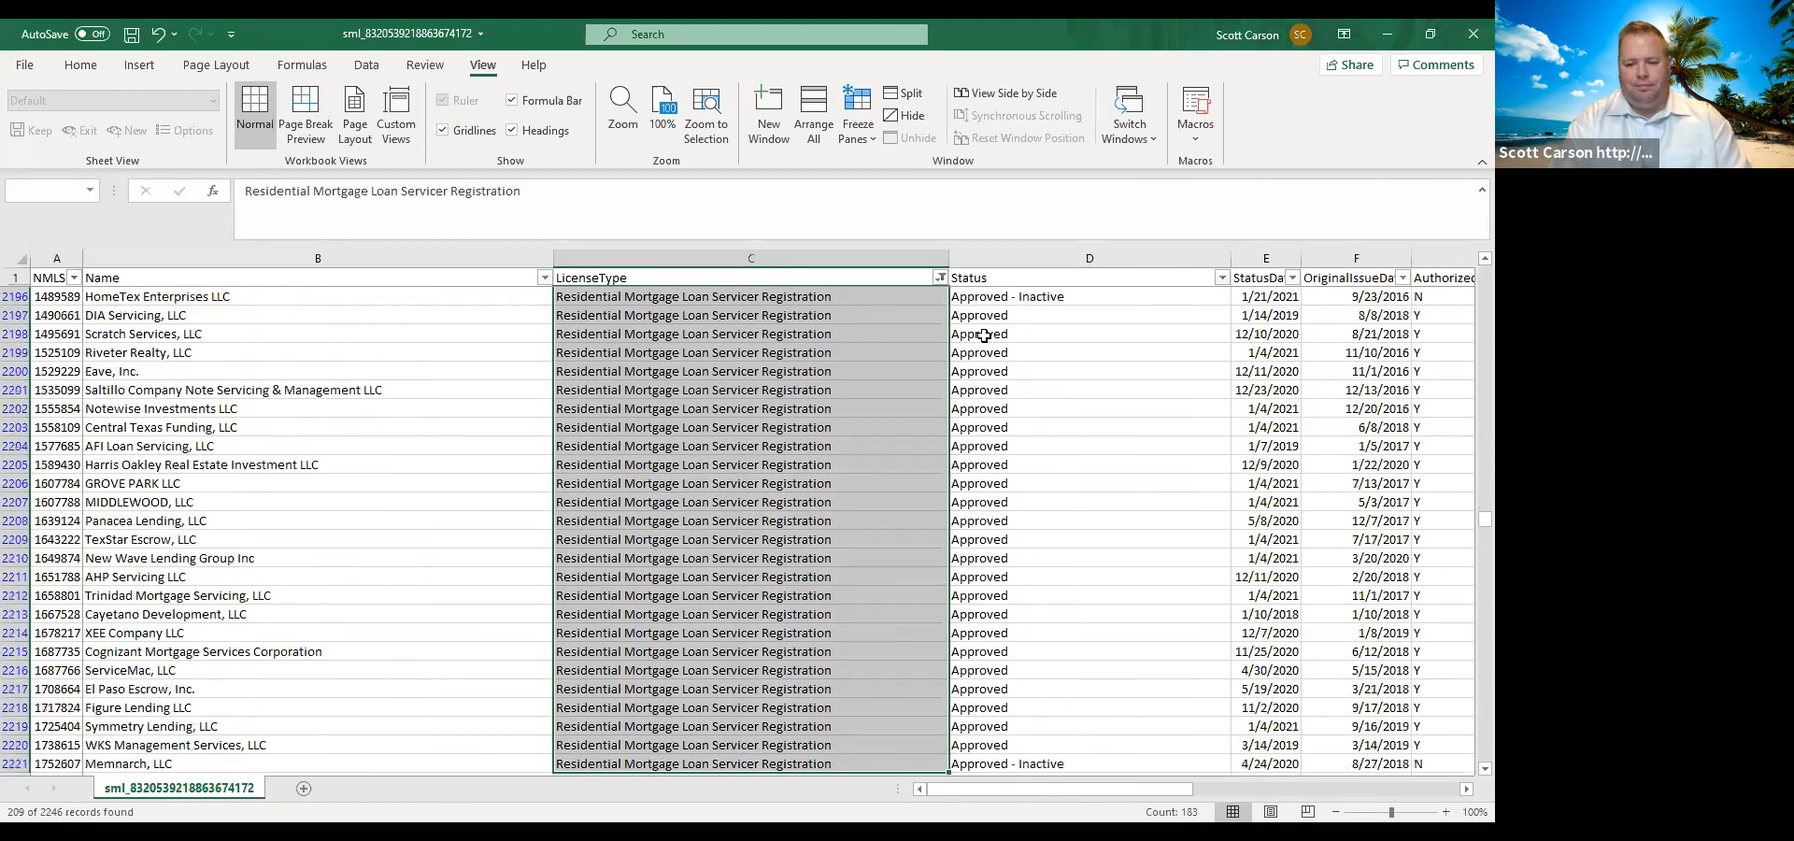
pyautogui.hotkey('shift', 'Down')
pyautogui.hotkey('shift', 'Down')
pyautogui.hotkey('shift', 'Down')
pyautogui.hotkey('shift', 'Down')
pyautogui.hotkey('shift', 'Down')
pyautogui.hotkey('shift', 'Down')
pyautogui.hotkey('shift', 'Down')
pyautogui.hotkey('shift', 'Down')
pyautogui.hotkey('shift', 'Down')
pyautogui.hotkey('shift', 'Down')
pyautogui.hotkey('shift', 'Down')
pyautogui.hotkey('shift', 'Up')
pyautogui.hotkey('shift', 'Up')
pyautogui.hotkey('shift', 'Up')
pyautogui.hotkey('shift', 'Up')
pyautogui.hotkey('shift', 'Up')
pyautogui.hotkey('shift', 'Up')
pyautogui.hotkey('shift', 'Up')
pyautogui.hotkey('shift', 'Up')
pyautogui.hotkey('shift', 'Up')
pyautogui.hotkey('shift', 'Up')
pyautogui.hotkey('shift', 'Up')
pyautogui.hotkey('shift', 'Up')
pyautogui.hotkey('shift', 'Up')
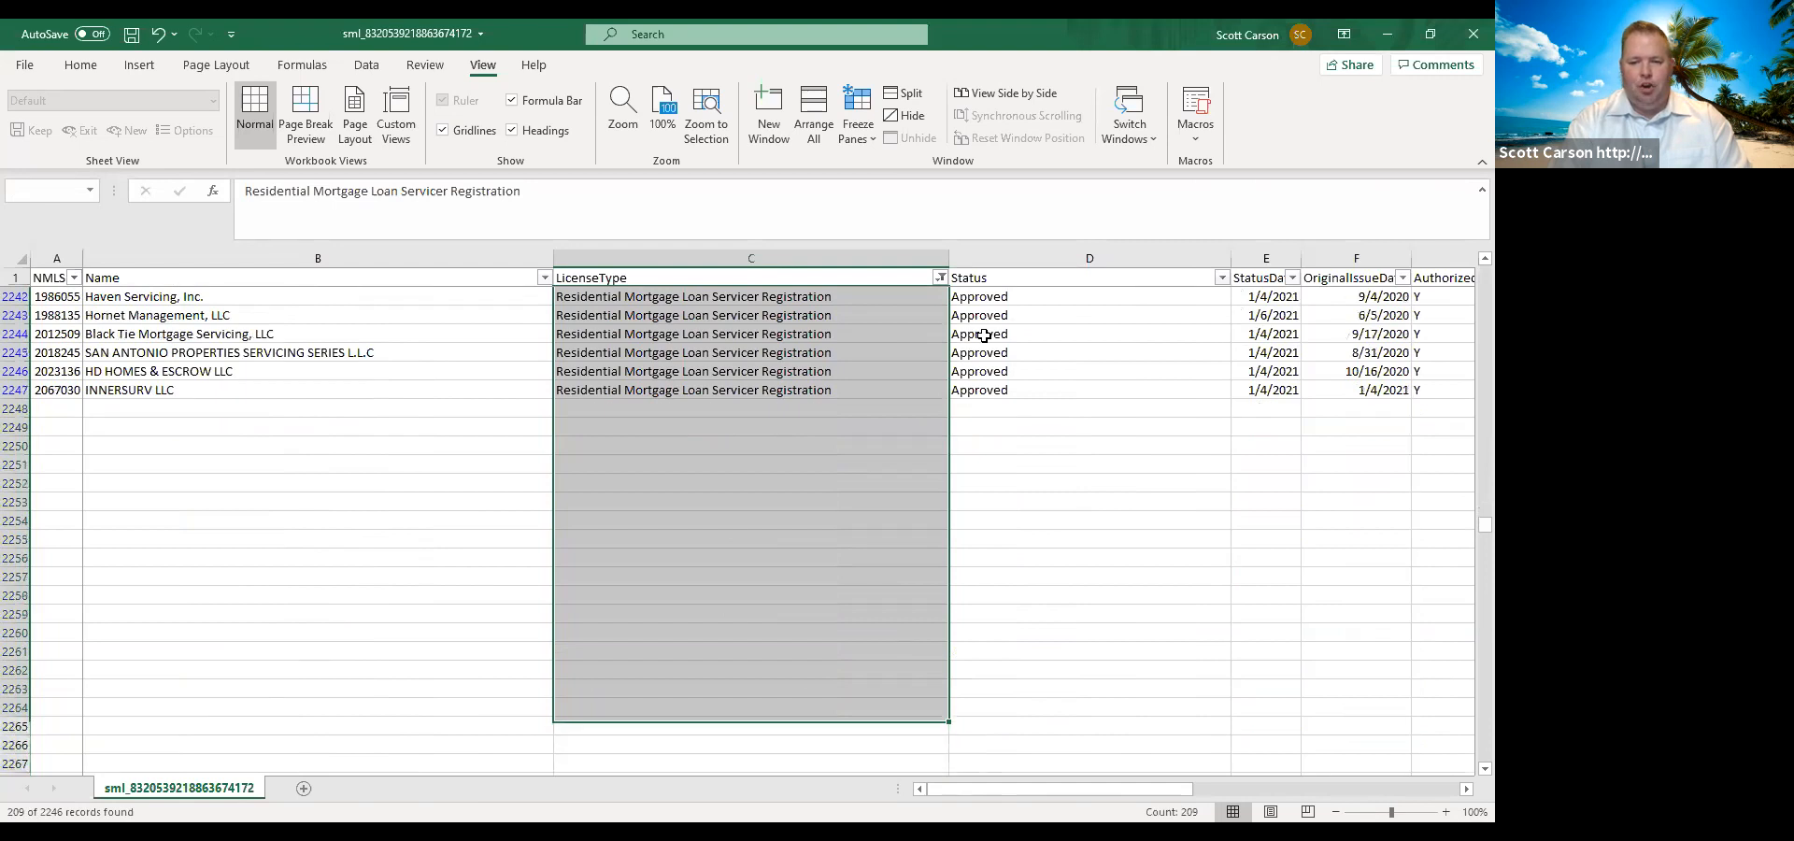
pyautogui.hotkey('shift', 'Up')
pyautogui.hotkey('shift', 'Up')
pyautogui.hotkey('shift', 'Up')
pyautogui.hotkey('shift', 'Up')
pyautogui.hotkey('shift', 'Up')
pyautogui.hotkey('shift', 'Up')
pyautogui.hotkey('shift', 'Up')
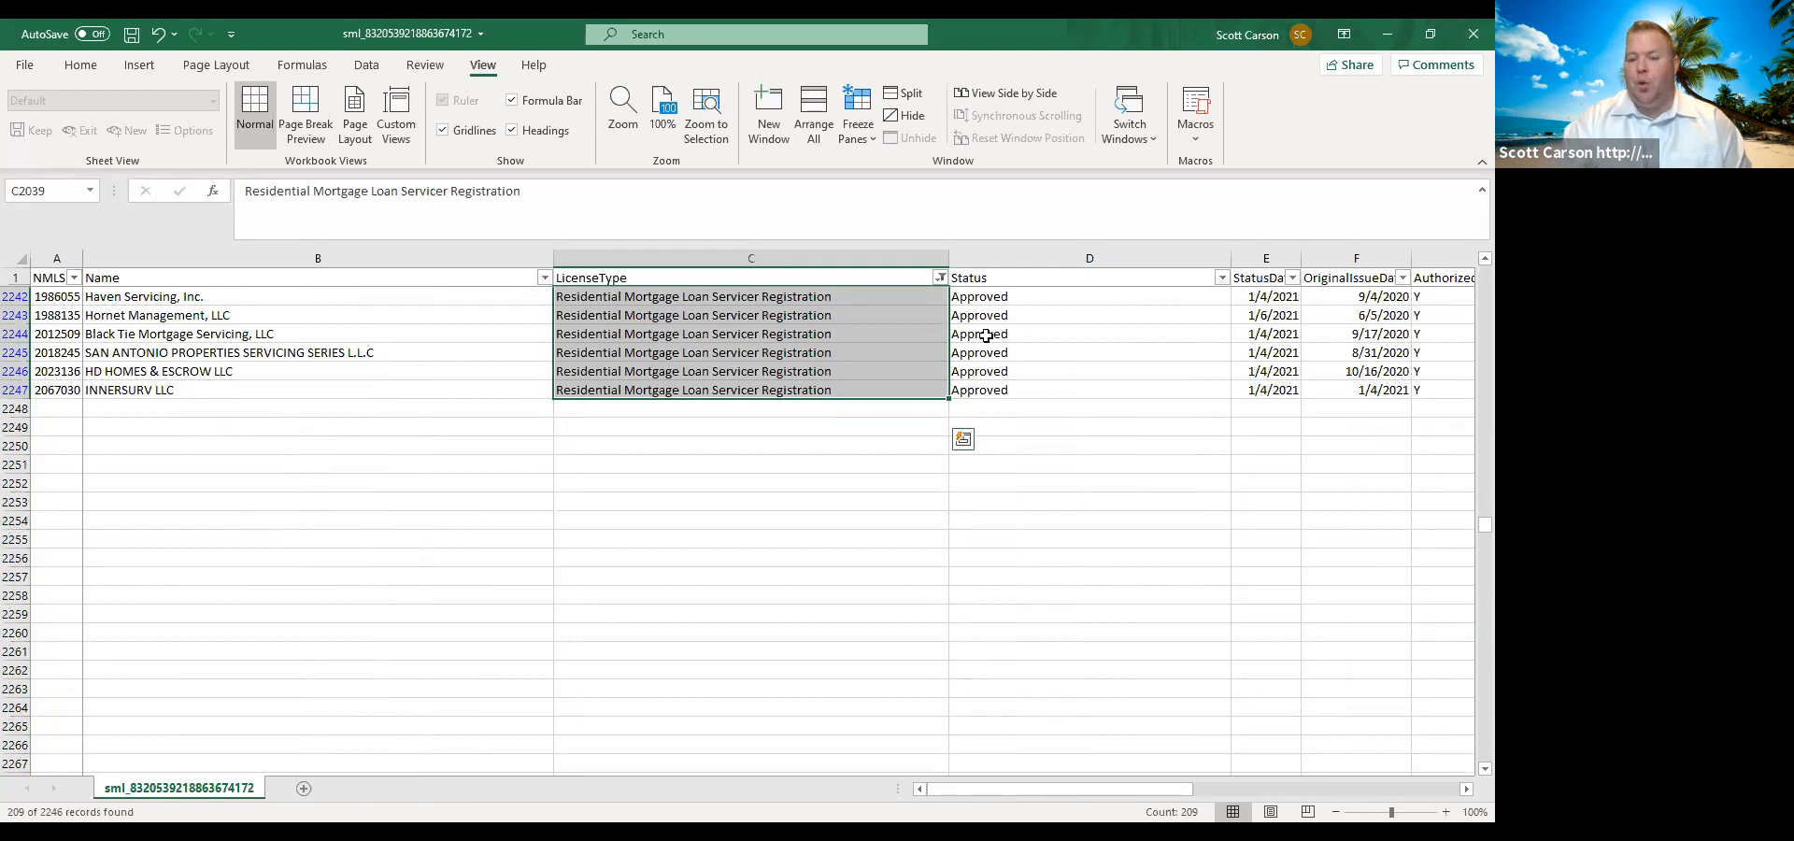
# Switch the LicenseType filter to show only the Mortgage Company License records.
pyautogui.scroll(-1, 1466, 523)
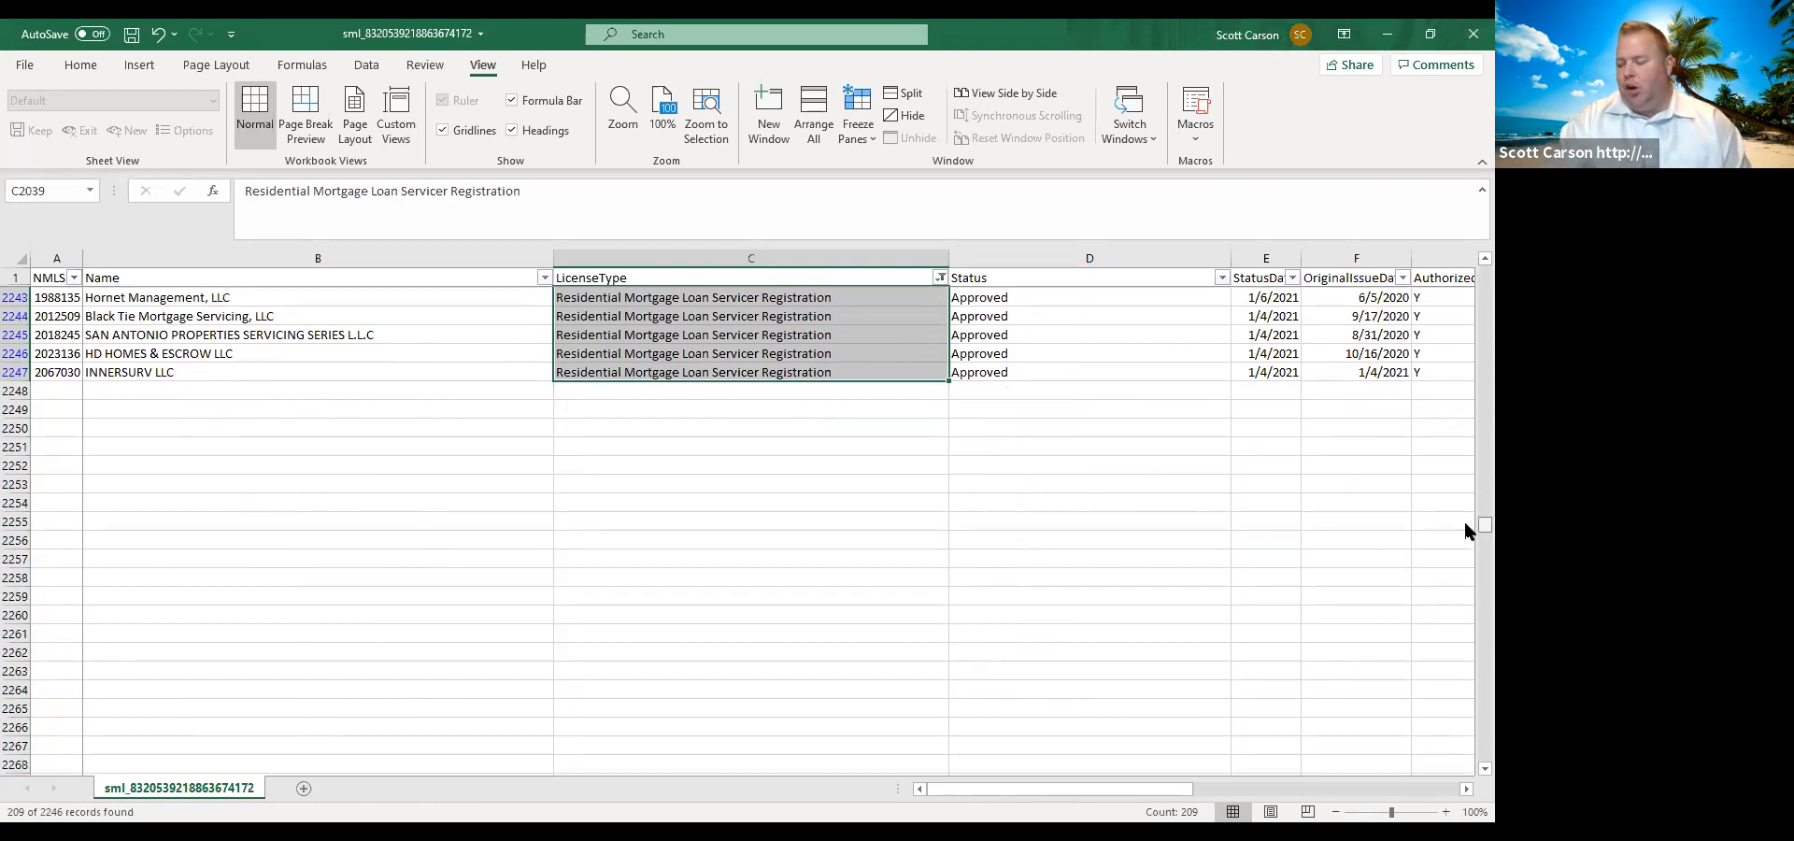
pyautogui.moveTo(1465, 525); pyautogui.dragTo(1465, 256)
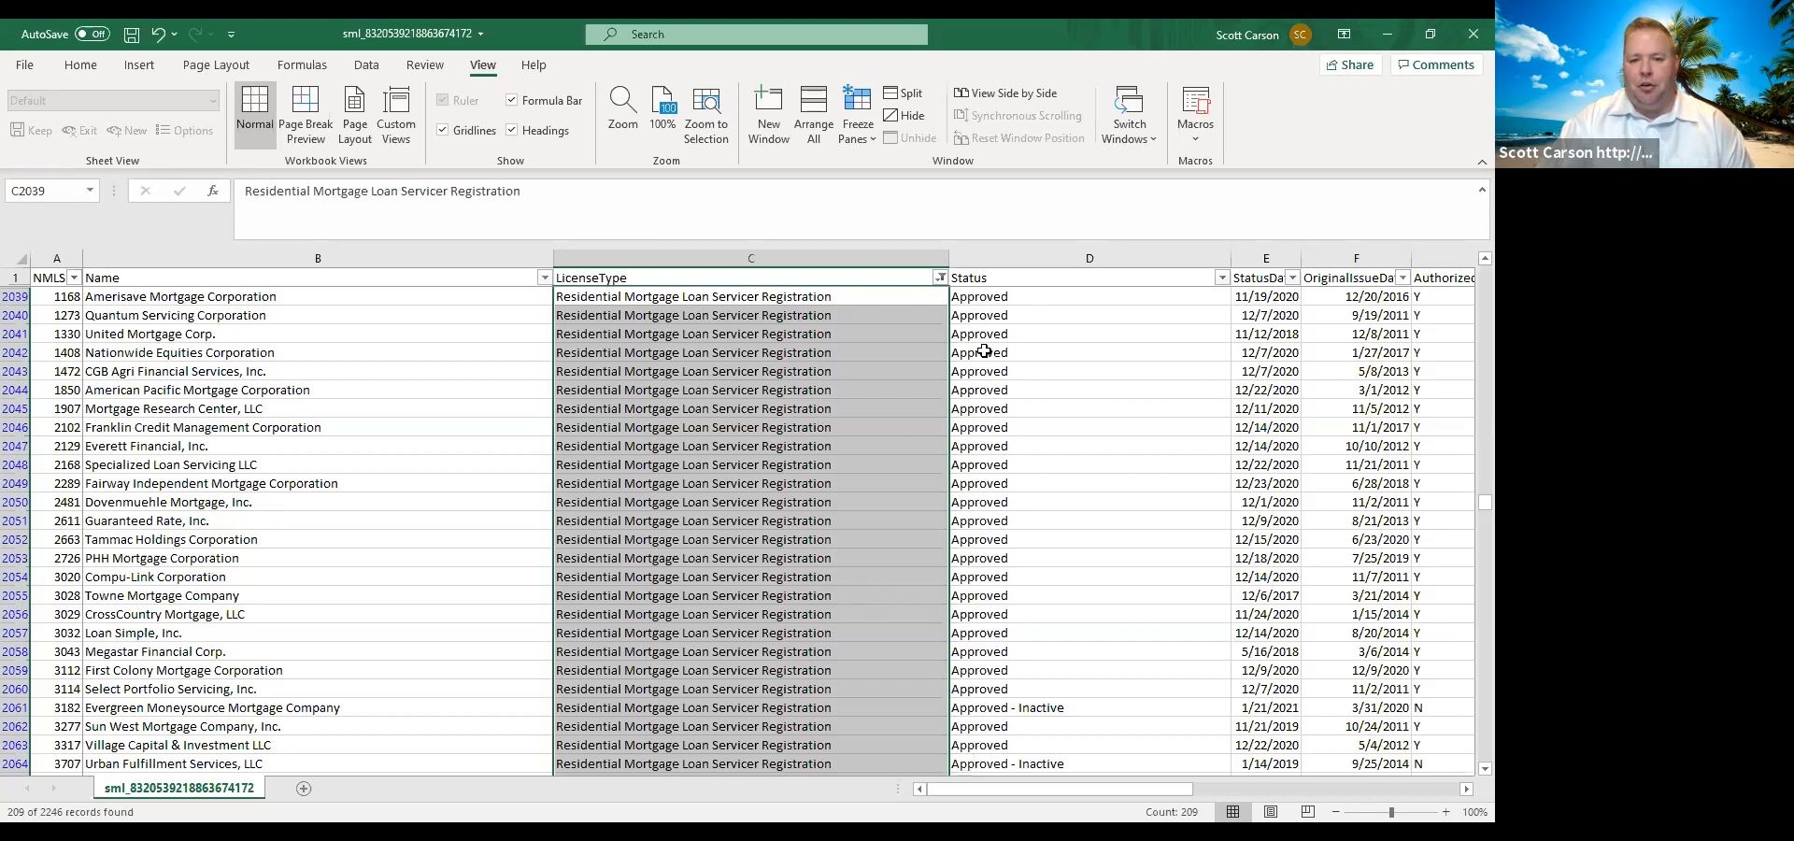
pyautogui.click(941, 278)
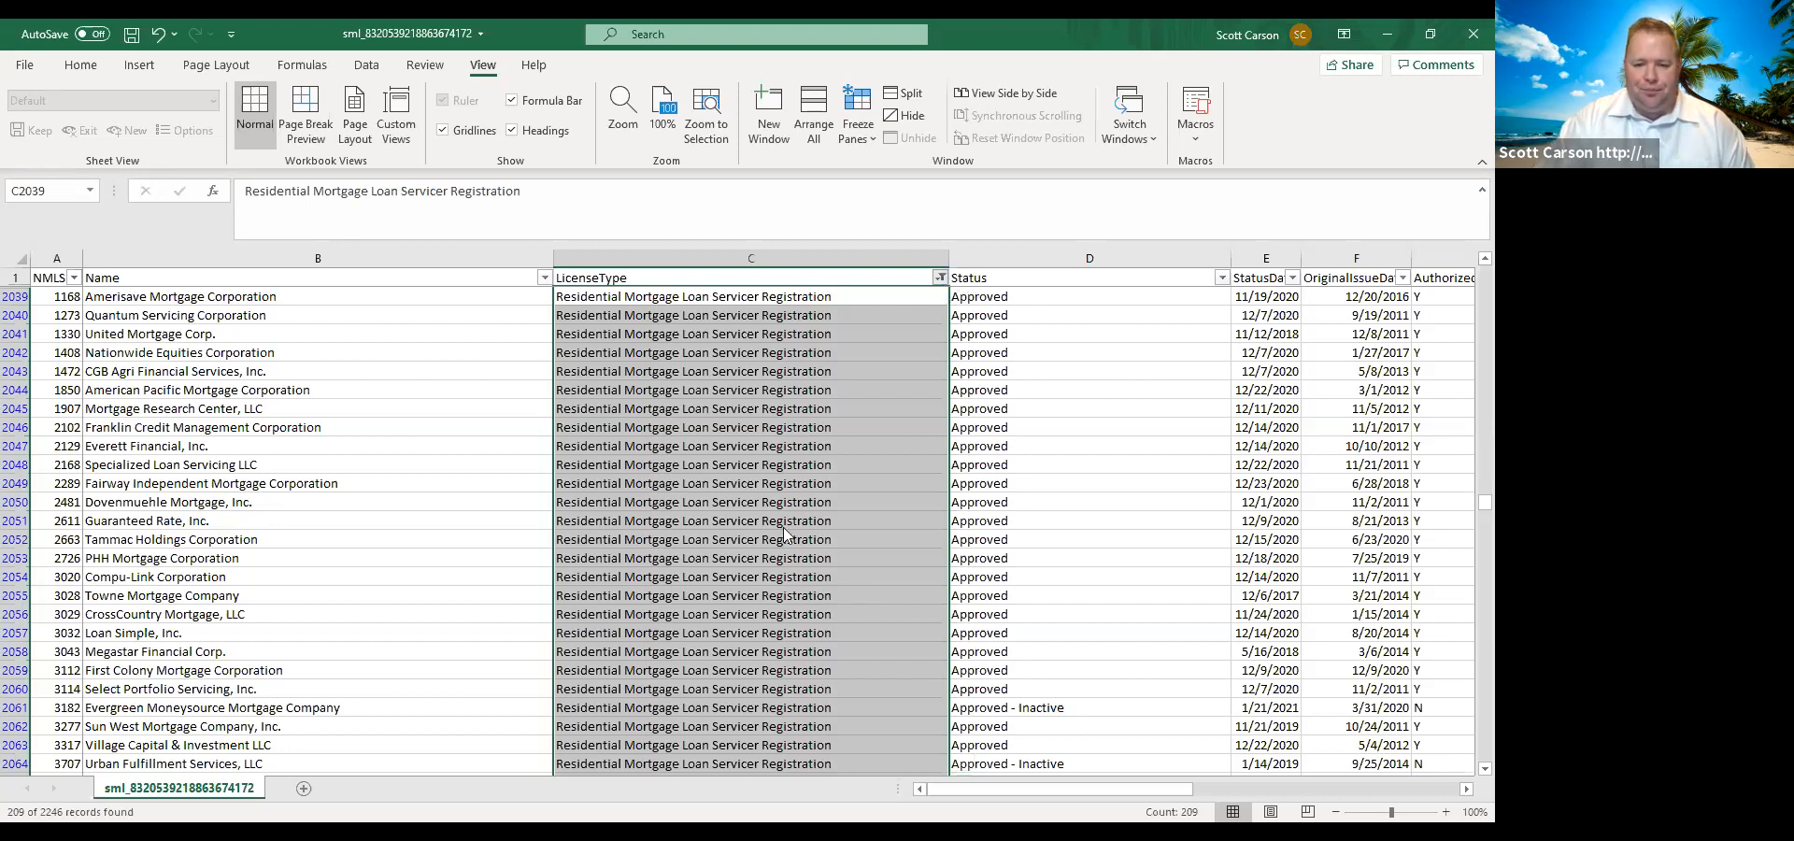
pyautogui.click(755, 551)
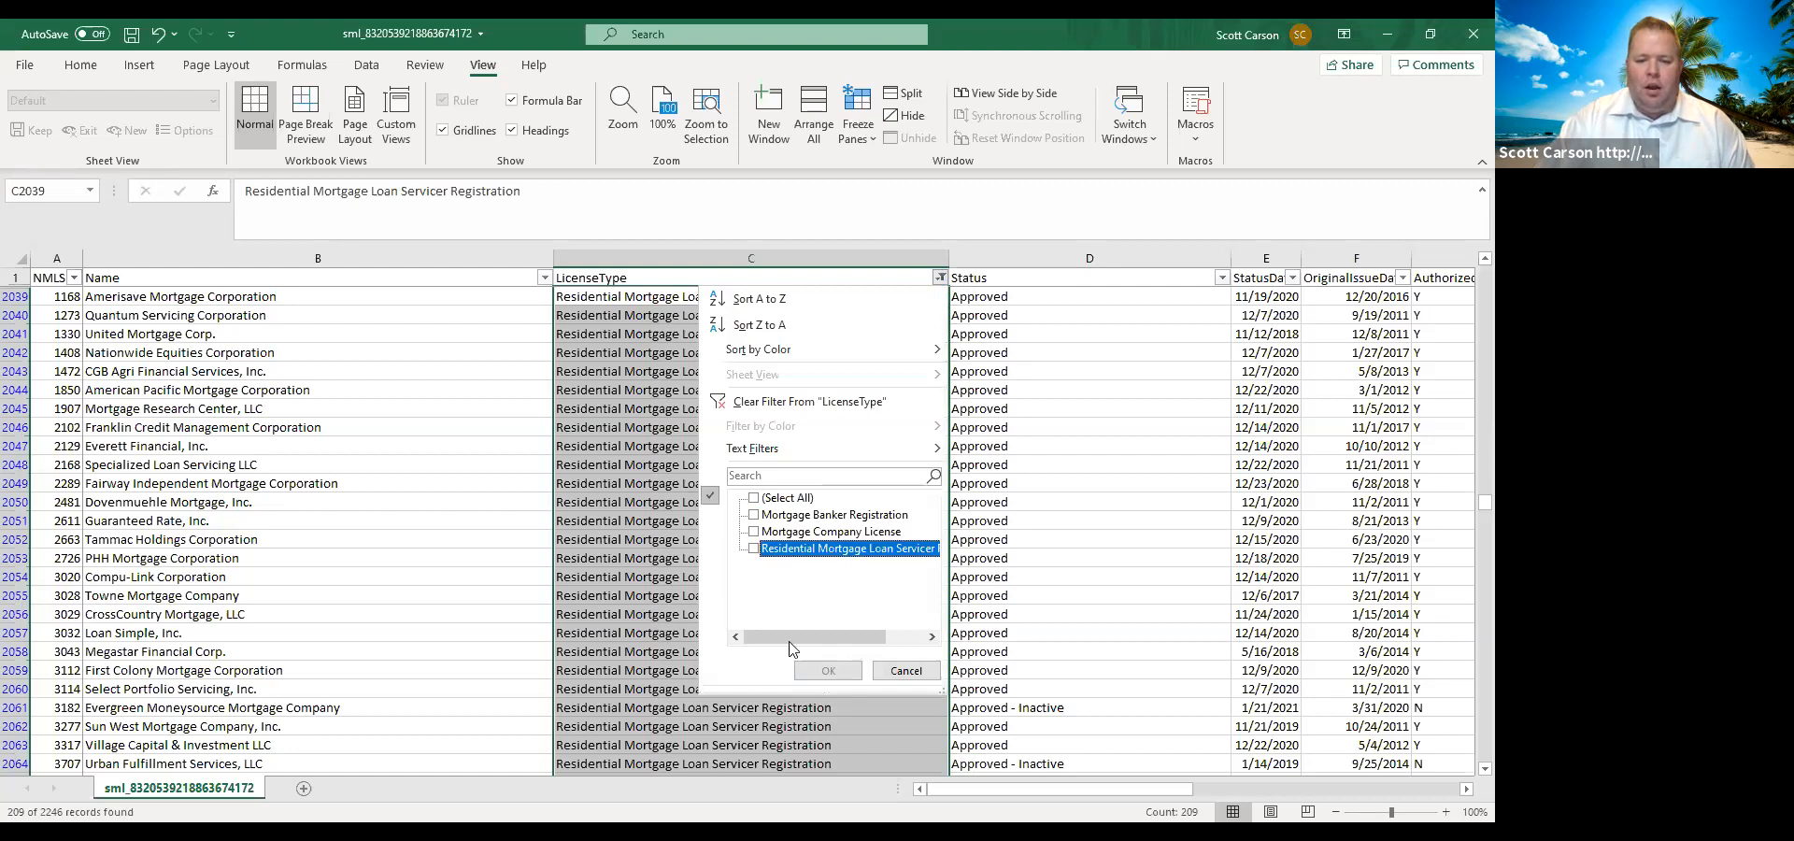
pyautogui.click(754, 531)
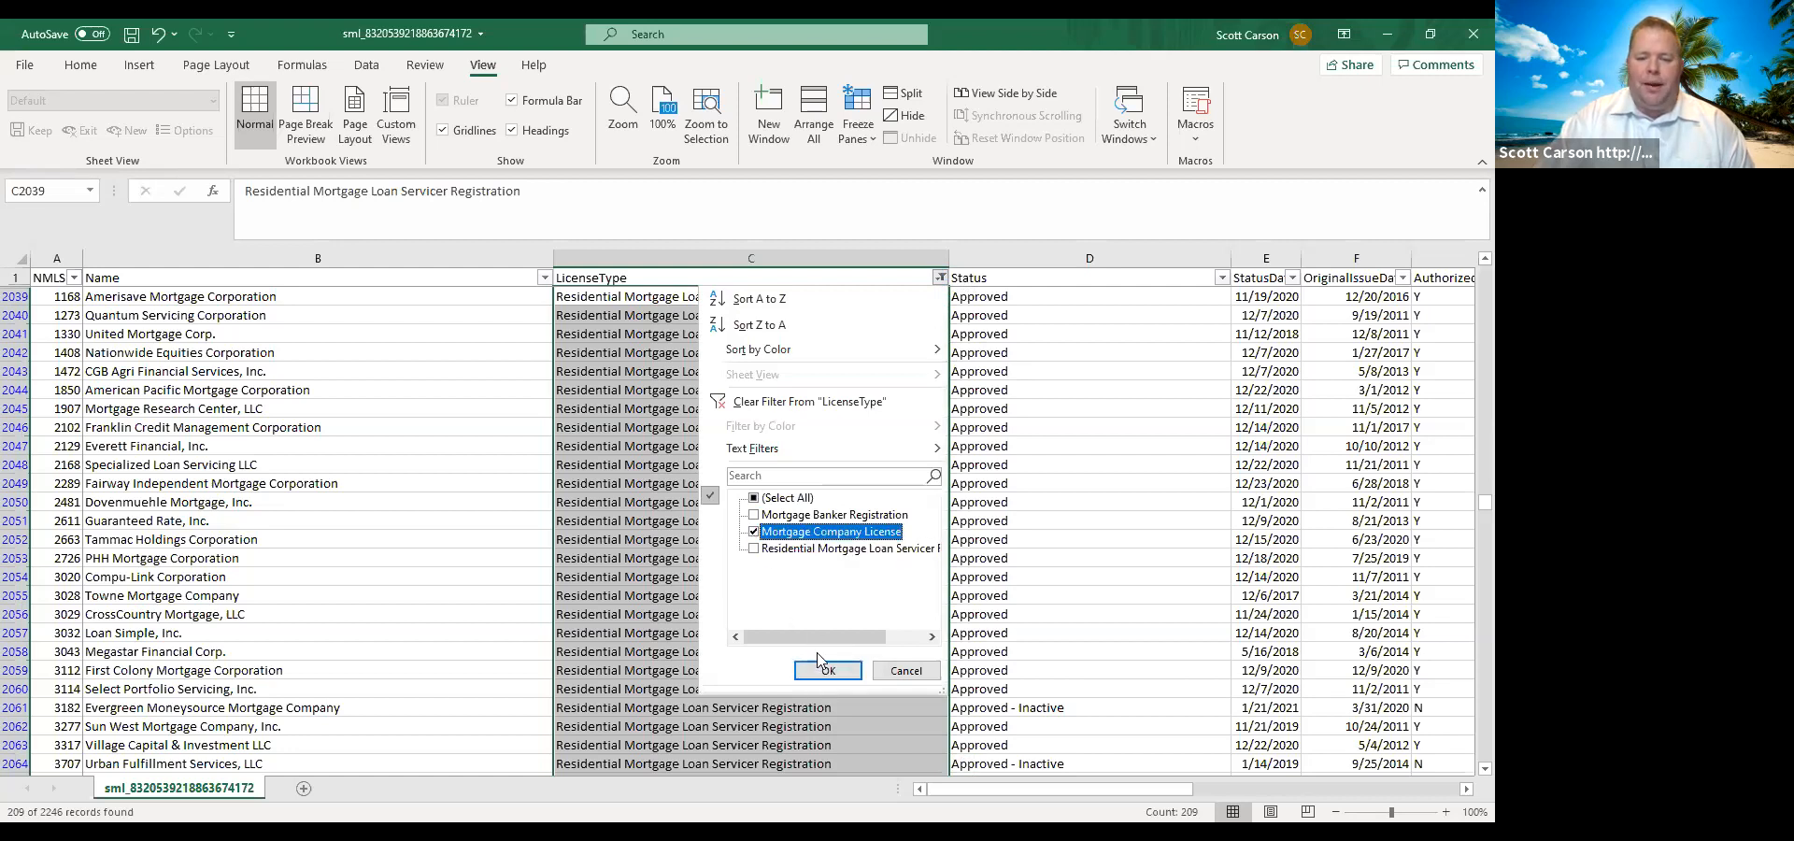
pyautogui.click(818, 669)
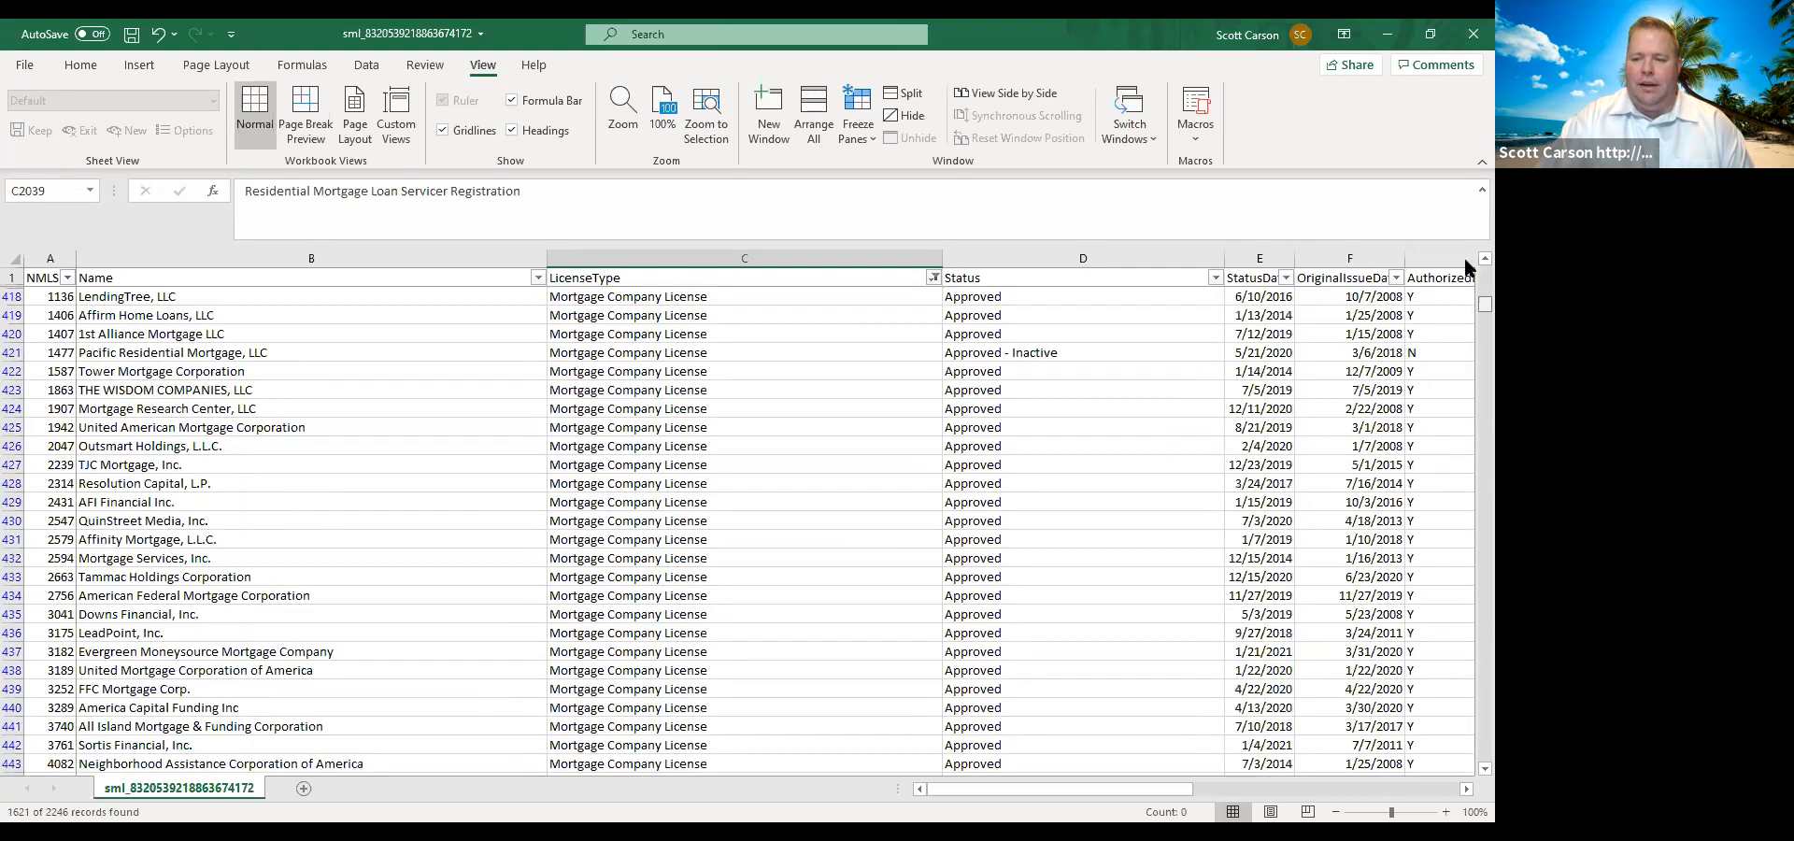
# Select the LicenseType cells from row 418 down to row 2038 to count the filtered mortgage companies.
pyautogui.click(676, 296)
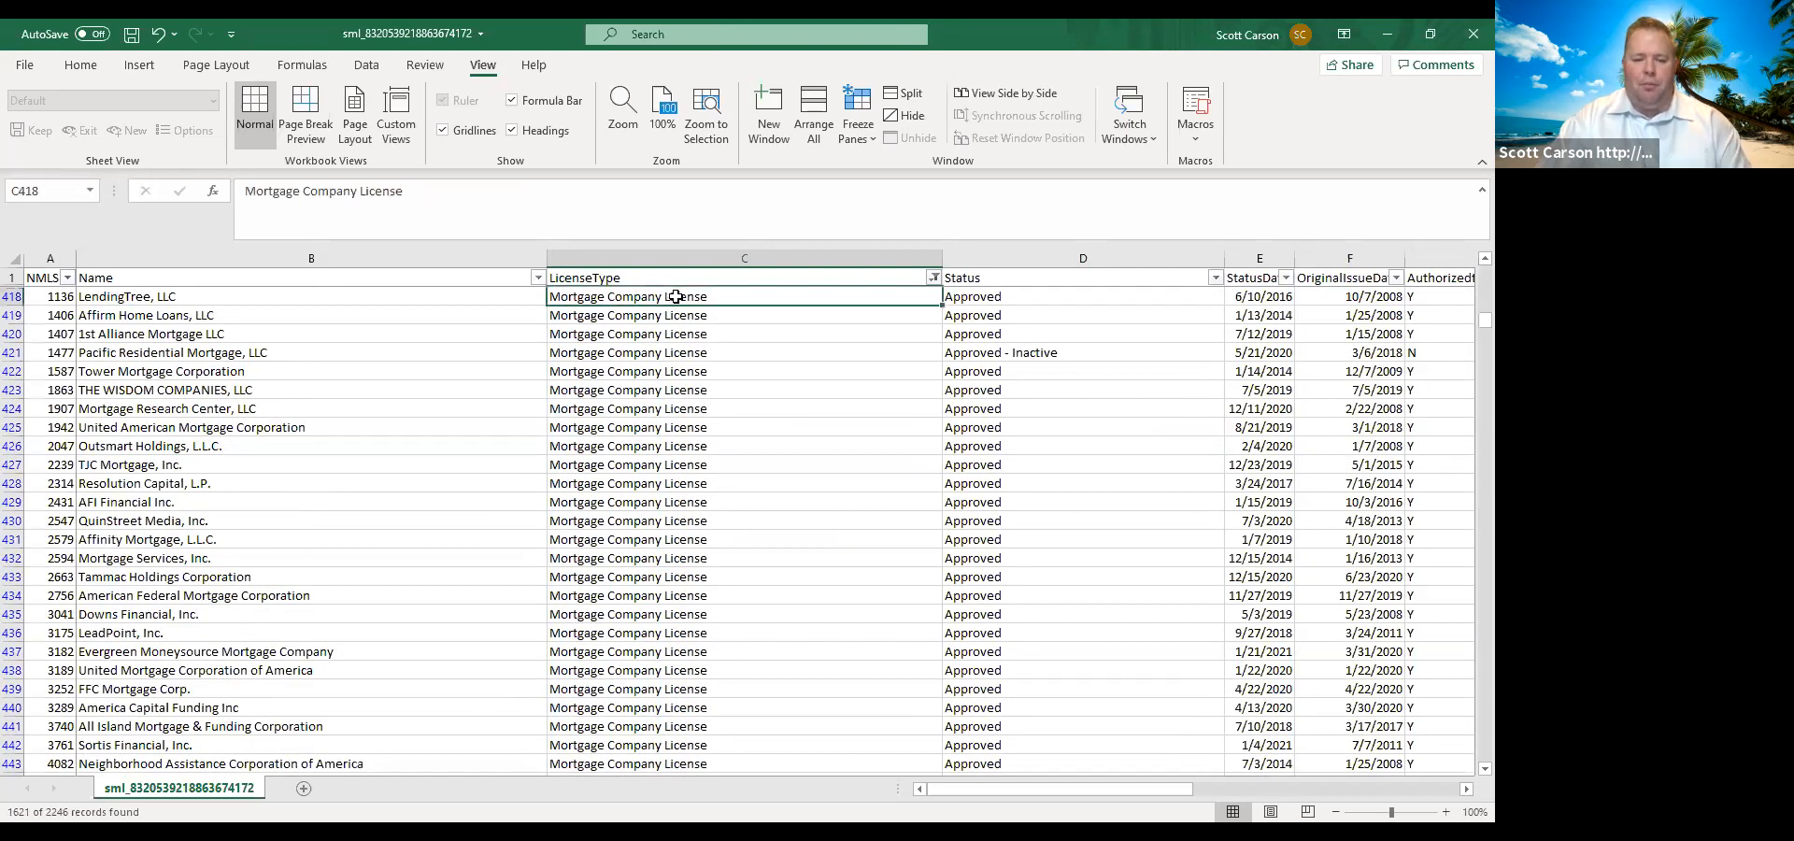
pyautogui.hotkey('shift', 'Down')
pyautogui.hotkey('shift', 'Down')
pyautogui.hotkey('shift', 'Down')
pyautogui.hotkey('shift', 'Down')
pyautogui.hotkey('shift', 'Down')
pyautogui.hotkey('shift', 'Down')
pyautogui.hotkey('shift', 'Down')
pyautogui.hotkey('shift', 'Down')
pyautogui.hotkey('shift', 'Down')
pyautogui.hotkey('shift', 'Down')
pyautogui.hotkey('shift', 'Down')
pyautogui.hotkey('shift', 'Down')
pyautogui.hotkey('shift', 'Down')
pyautogui.hotkey('shift', 'Down')
pyautogui.hotkey('shift', 'Down')
pyautogui.hotkey('shift', 'Down')
pyautogui.hotkey('shift', 'Down')
pyautogui.hotkey('shift', 'Down')
pyautogui.hotkey('shift', 'Down')
pyautogui.hotkey('shift', 'Down')
pyautogui.hotkey('shift', 'Down')
pyautogui.hotkey('shift', 'Down')
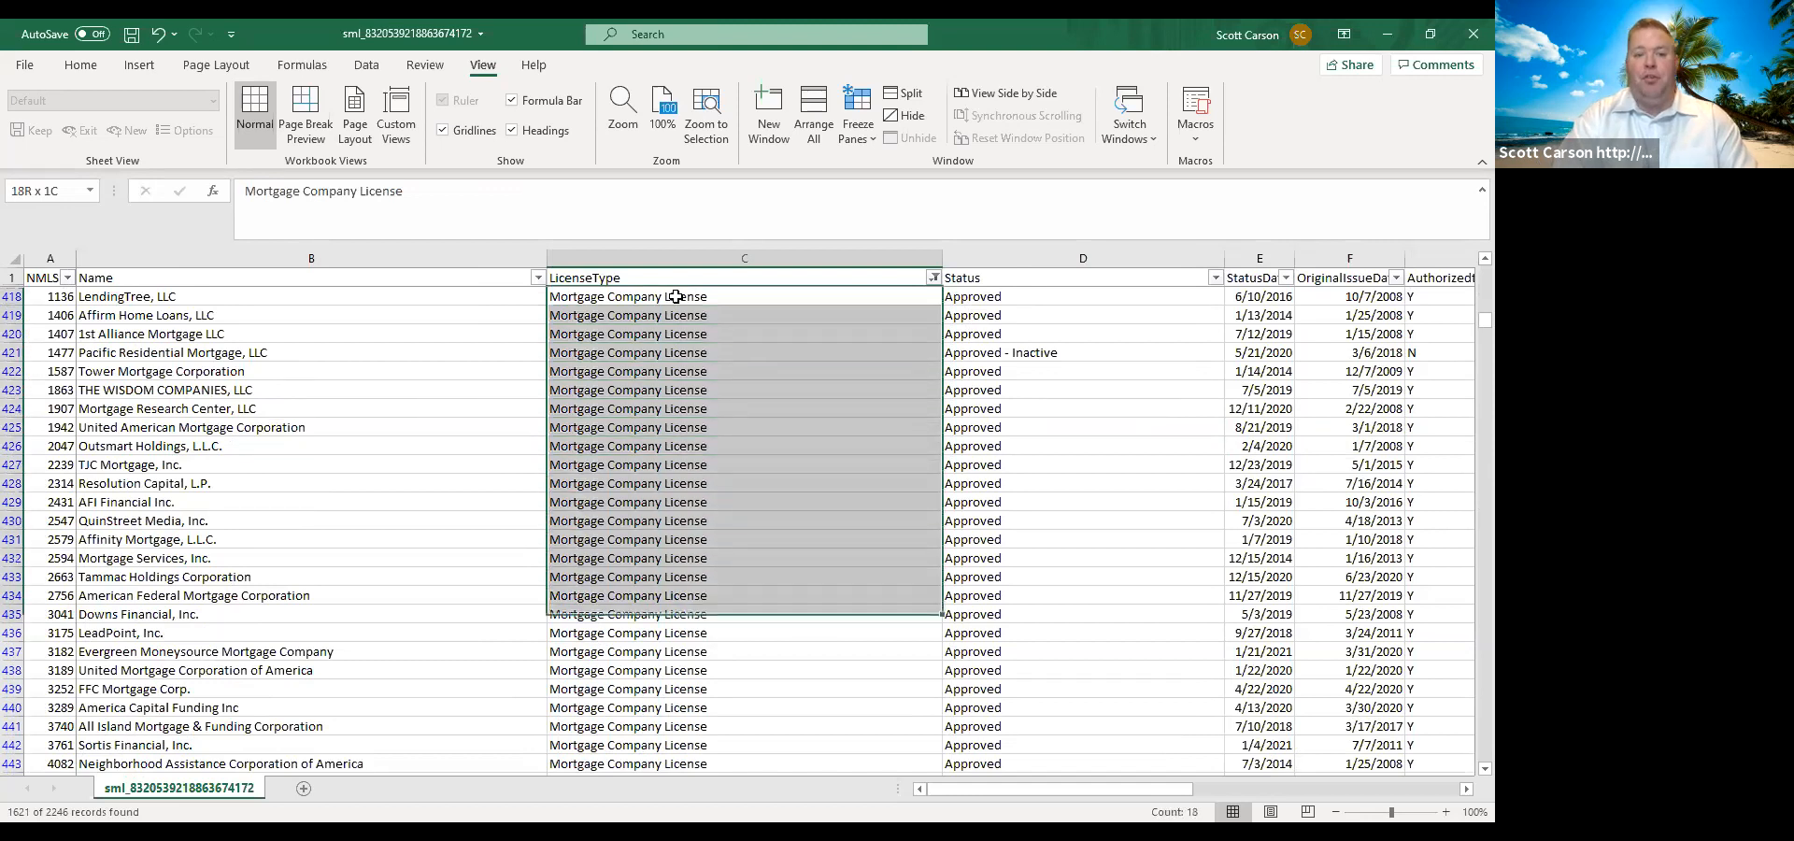
pyautogui.hotkey('shift', 'Down')
pyautogui.hotkey('shift', 'Down')
pyautogui.hotkey('shift', 'Down')
pyautogui.hotkey('shift', 'Down')
pyautogui.hotkey('shift', 'Down')
pyautogui.hotkey('shift', 'Down')
pyautogui.hotkey('shift', 'Down')
pyautogui.hotkey('shift', 'Down')
pyautogui.hotkey('shift', 'Down')
pyautogui.hotkey('shift', 'Down')
pyautogui.hotkey('shift', 'Down')
pyautogui.hotkey('shift', 'Down')
pyautogui.hotkey('shift', 'Down')
pyautogui.hotkey('shift', 'Down')
pyautogui.hotkey('shift', 'Down')
pyautogui.hotkey('shift', 'Down')
pyautogui.hotkey('shift', 'Down')
pyautogui.hotkey('shift', 'Down')
pyautogui.hotkey('shift', 'Down')
pyautogui.hotkey('shift', 'Down')
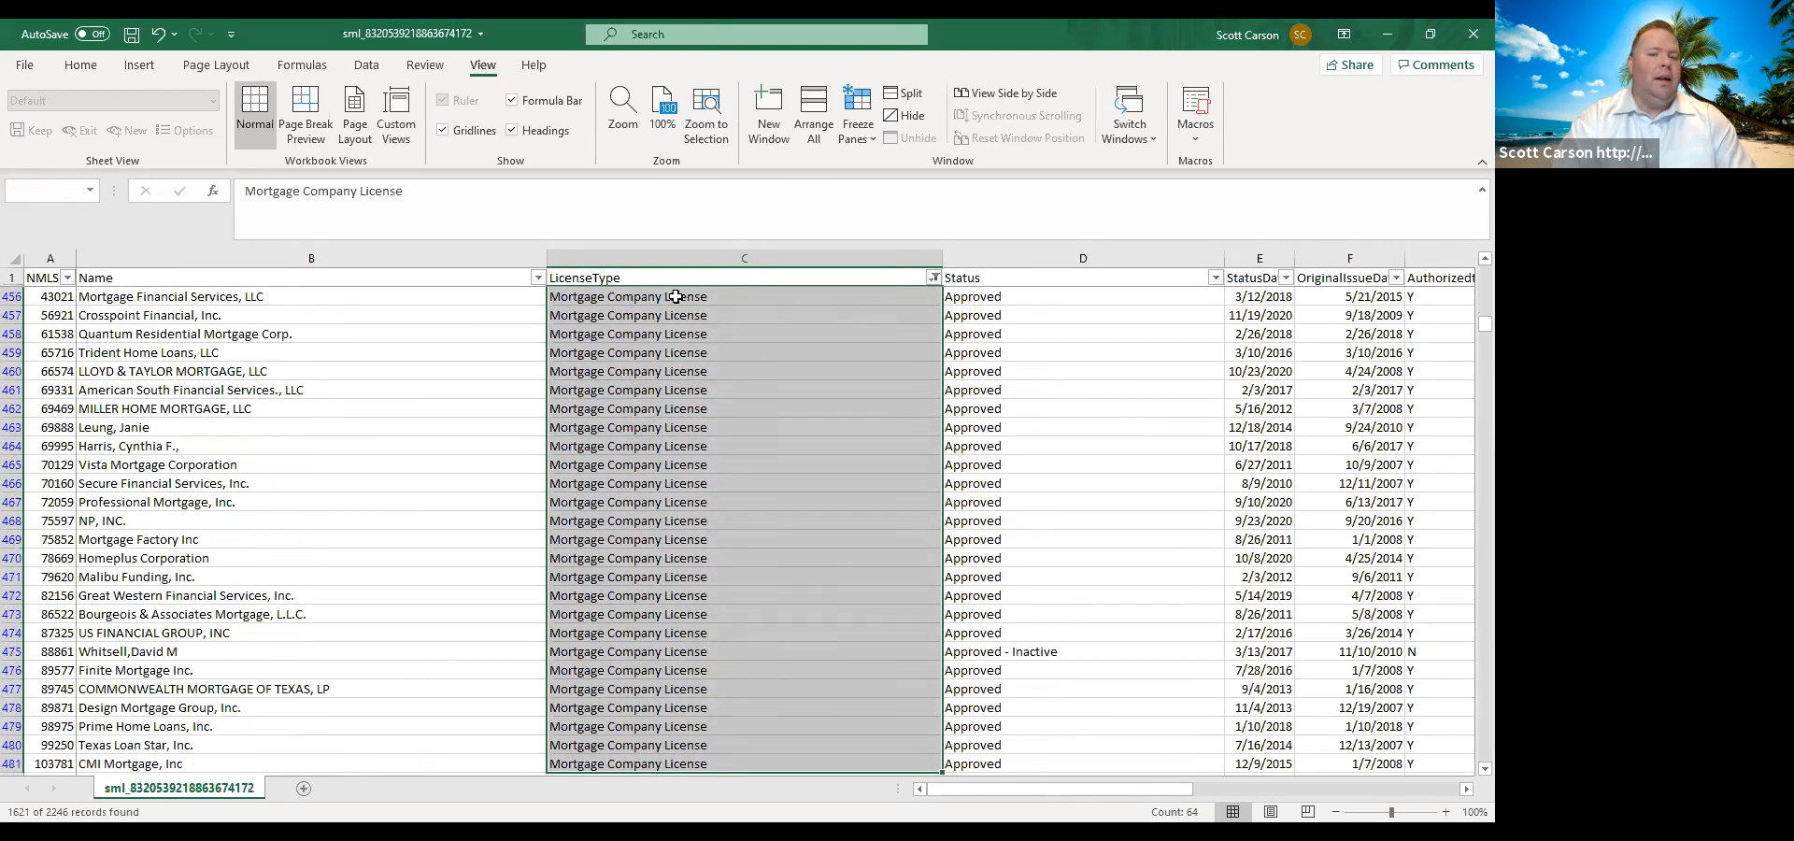
pyautogui.hotkey('shift', 'Down')
pyautogui.hotkey('shift', 'Down')
pyautogui.hotkey('shift', 'Down')
pyautogui.hotkey('shift', 'Down')
pyautogui.hotkey('shift', 'Down')
pyautogui.hotkey('shift', 'Down')
pyautogui.hotkey('shift', 'Down')
pyautogui.hotkey('shift', 'Down')
pyautogui.hotkey('shift', 'Down')
pyautogui.hotkey('shift', 'Down')
pyautogui.hotkey('shift', 'Down')
pyautogui.hotkey('shift', 'Down')
pyautogui.hotkey('shift', 'Down')
pyautogui.hotkey('shift', 'Down')
pyautogui.hotkey('shift', 'Down')
pyautogui.hotkey('shift', 'Down')
pyautogui.hotkey('shift', 'Down')
pyautogui.hotkey('shift', 'Down')
pyautogui.hotkey('shift', 'Down')
pyautogui.hotkey('shift', 'Down')
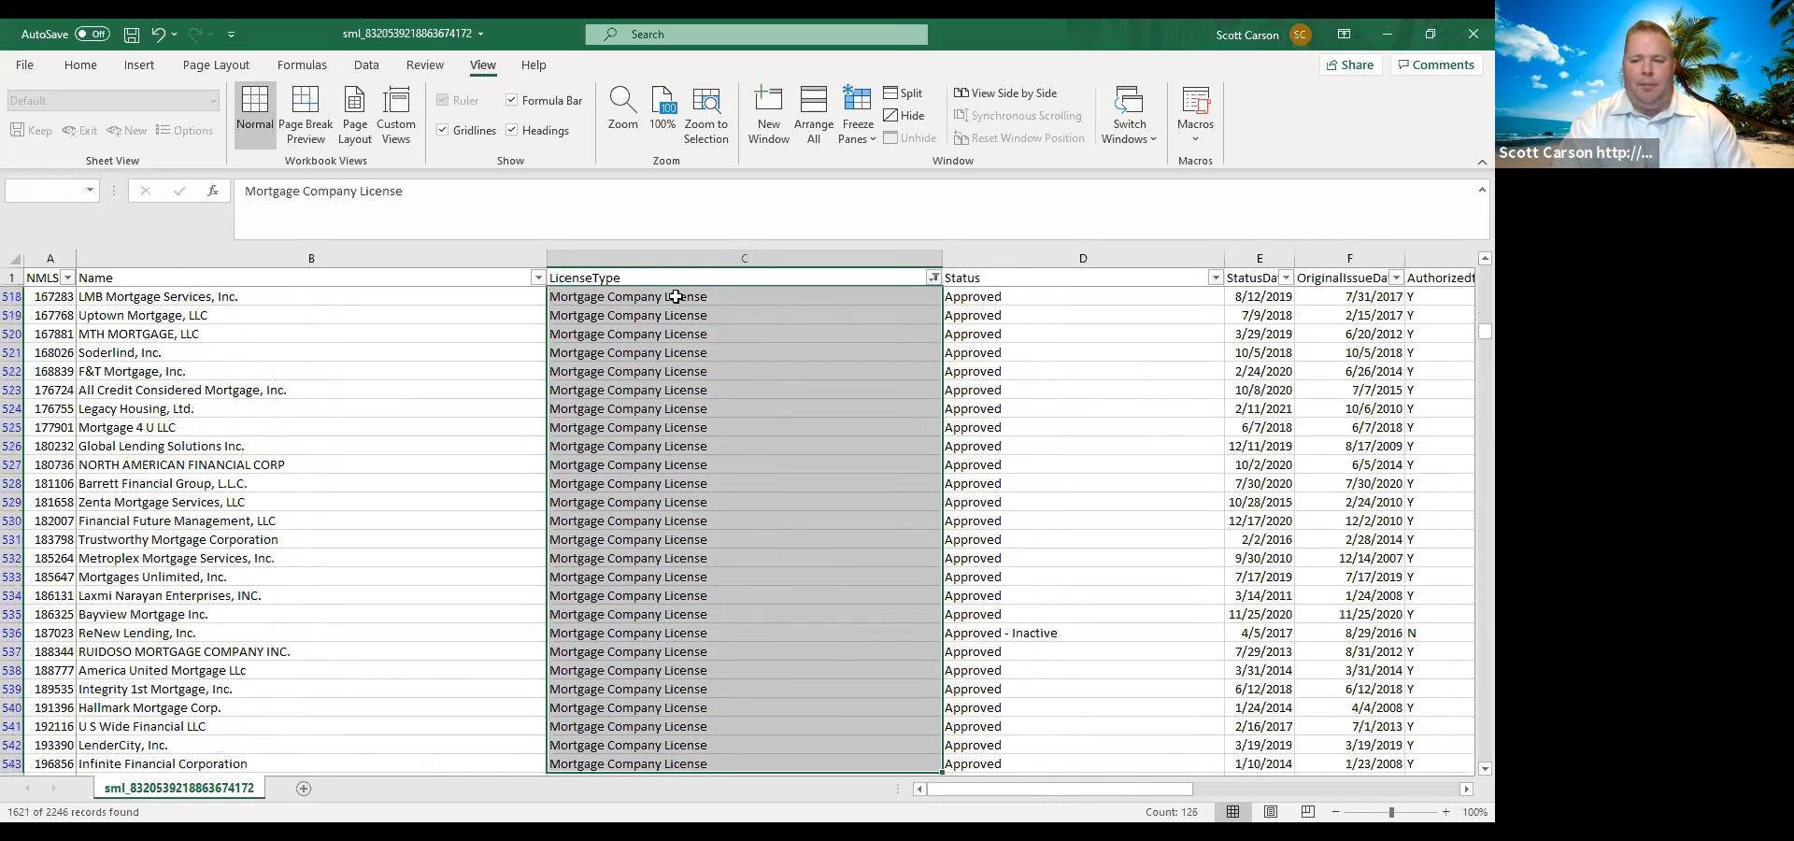
pyautogui.hotkey('shift', 'Down')
pyautogui.hotkey('shift', 'Down')
pyautogui.hotkey('shift', 'Down')
pyautogui.hotkey('shift', 'Down')
pyautogui.hotkey('shift', 'Down')
pyautogui.hotkey('shift', 'Down')
pyautogui.hotkey('shift', 'Down')
pyautogui.hotkey('shift', 'Down')
pyautogui.hotkey('shift', 'Down')
pyautogui.hotkey('shift', 'Down')
pyautogui.hotkey('shift', 'Down')
pyautogui.hotkey('shift', 'Down')
pyautogui.hotkey('shift', 'Down')
pyautogui.hotkey('shift', 'Down')
pyautogui.hotkey('shift', 'Down')
pyautogui.hotkey('shift', 'Down')
pyautogui.hotkey('shift', 'Down')
pyautogui.hotkey('shift', 'Down')
pyautogui.hotkey('shift', 'Down')
pyautogui.hotkey('shift', 'Down')
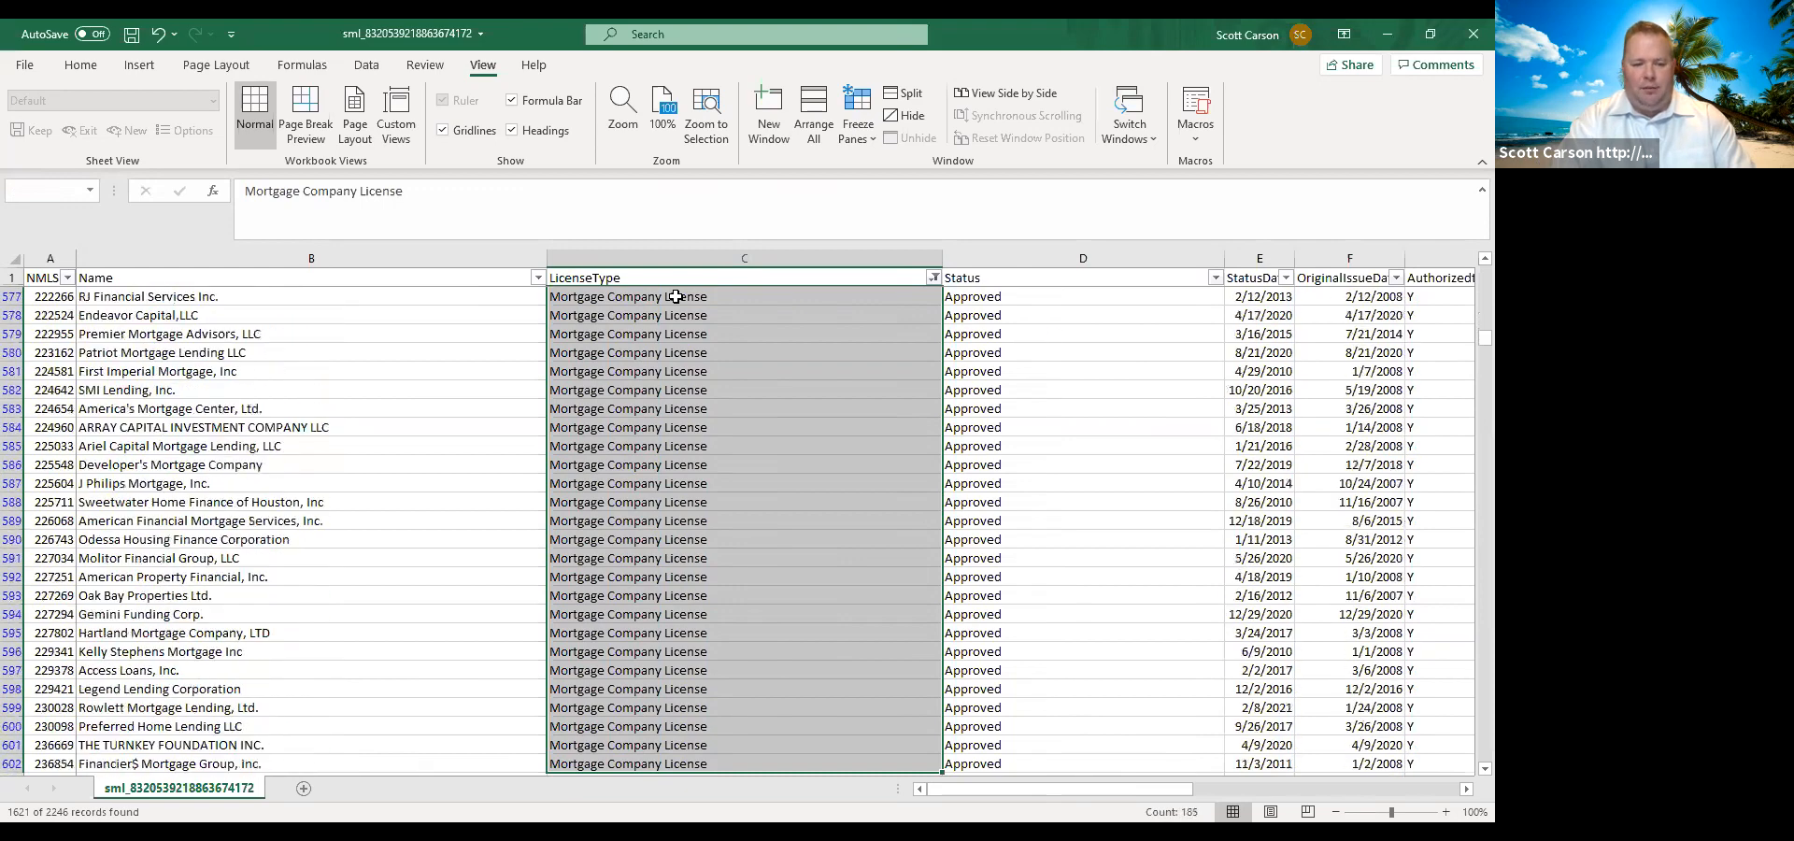
pyautogui.hotkey('shift', 'Down')
pyautogui.hotkey('shift', 'Down')
pyautogui.hotkey('shift', 'Down')
pyautogui.hotkey('shift', 'Down')
pyautogui.hotkey('shift', 'Down')
pyautogui.hotkey('shift', 'Down')
pyautogui.hotkey('shift', 'Down')
pyautogui.hotkey('shift', 'Down')
pyautogui.hotkey('shift', 'Down')
pyautogui.hotkey('shift', 'Down')
pyautogui.hotkey('shift', 'Down')
pyautogui.hotkey('shift', 'Down')
pyautogui.hotkey('shift', 'Down')
pyautogui.hotkey('shift', 'Down')
pyautogui.hotkey('shift', 'Down')
pyautogui.hotkey('shift', 'Down')
pyautogui.hotkey('shift', 'Down')
pyautogui.hotkey('shift', 'Down')
pyautogui.hotkey('shift', 'Down')
pyautogui.hotkey('shift', 'Down')
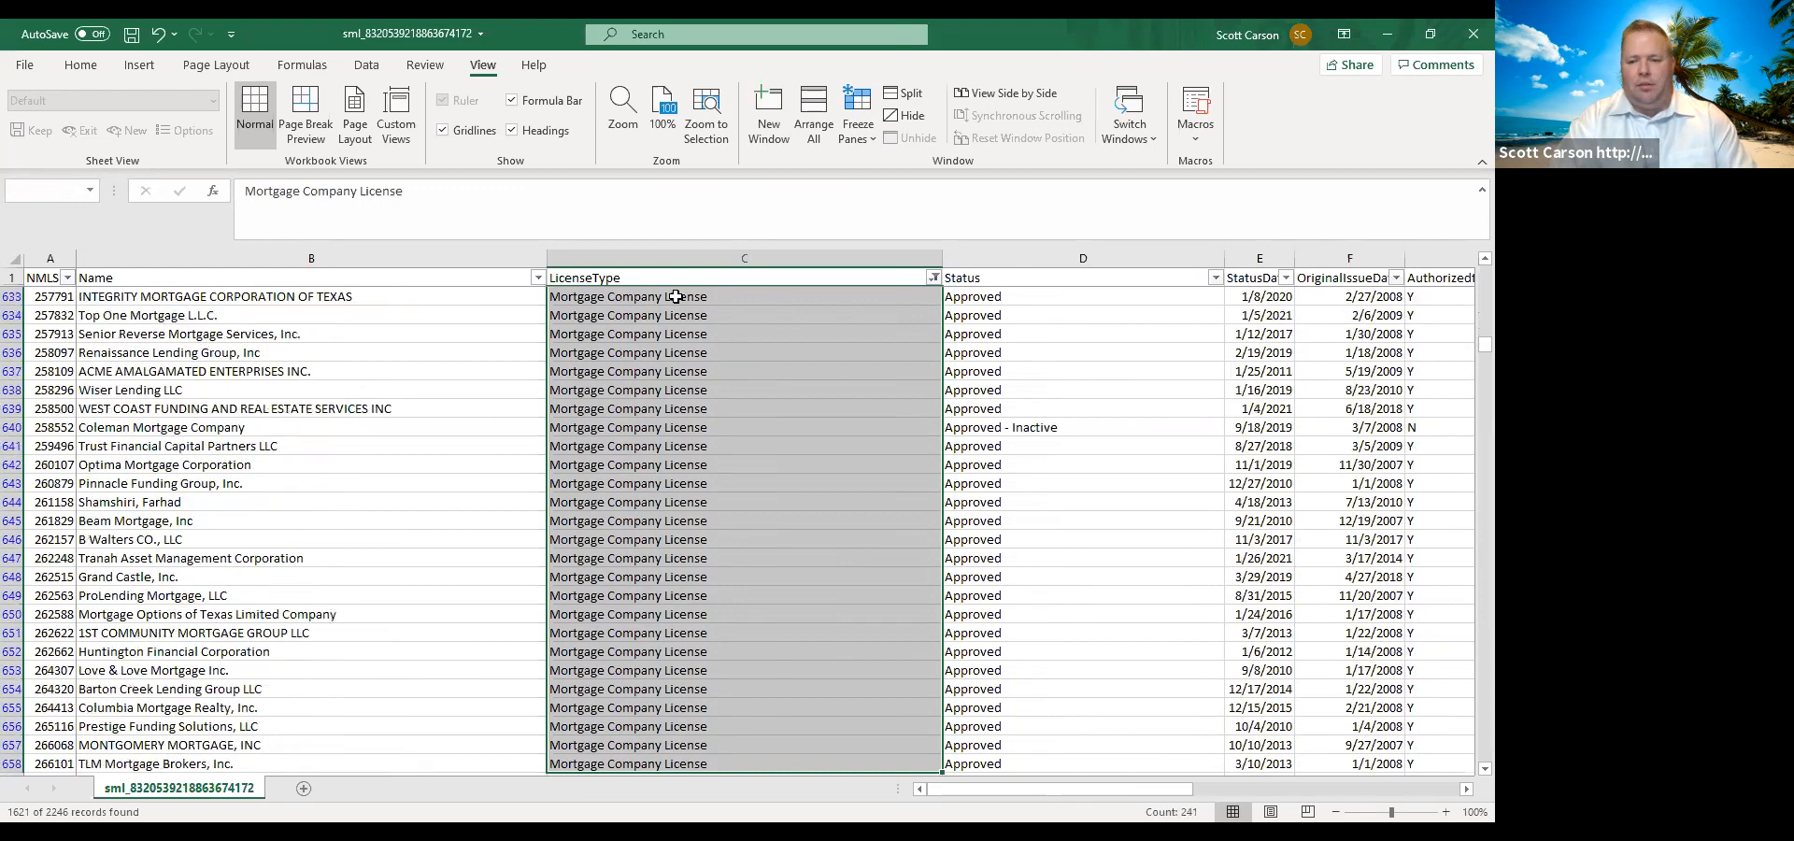
pyautogui.hotkey('shift', 'Down')
pyautogui.hotkey('shift', 'Down')
pyautogui.hotkey('shift', 'Down')
pyautogui.hotkey('shift', 'Down')
pyautogui.hotkey('shift', 'Down')
pyautogui.hotkey('shift', 'Down')
pyautogui.hotkey('shift', 'Down')
pyautogui.hotkey('shift', 'Down')
pyautogui.hotkey('shift', 'Down')
pyautogui.hotkey('shift', 'Down')
pyautogui.hotkey('shift', 'Down')
pyautogui.hotkey('shift', 'Down')
pyautogui.hotkey('shift', 'Down')
pyautogui.hotkey('shift', 'Down')
pyautogui.hotkey('shift', 'Down')
pyautogui.hotkey('shift', 'Down')
pyautogui.hotkey('shift', 'Down')
pyautogui.hotkey('shift', 'Down')
pyautogui.hotkey('shift', 'Down')
pyautogui.hotkey('shift', 'Down')
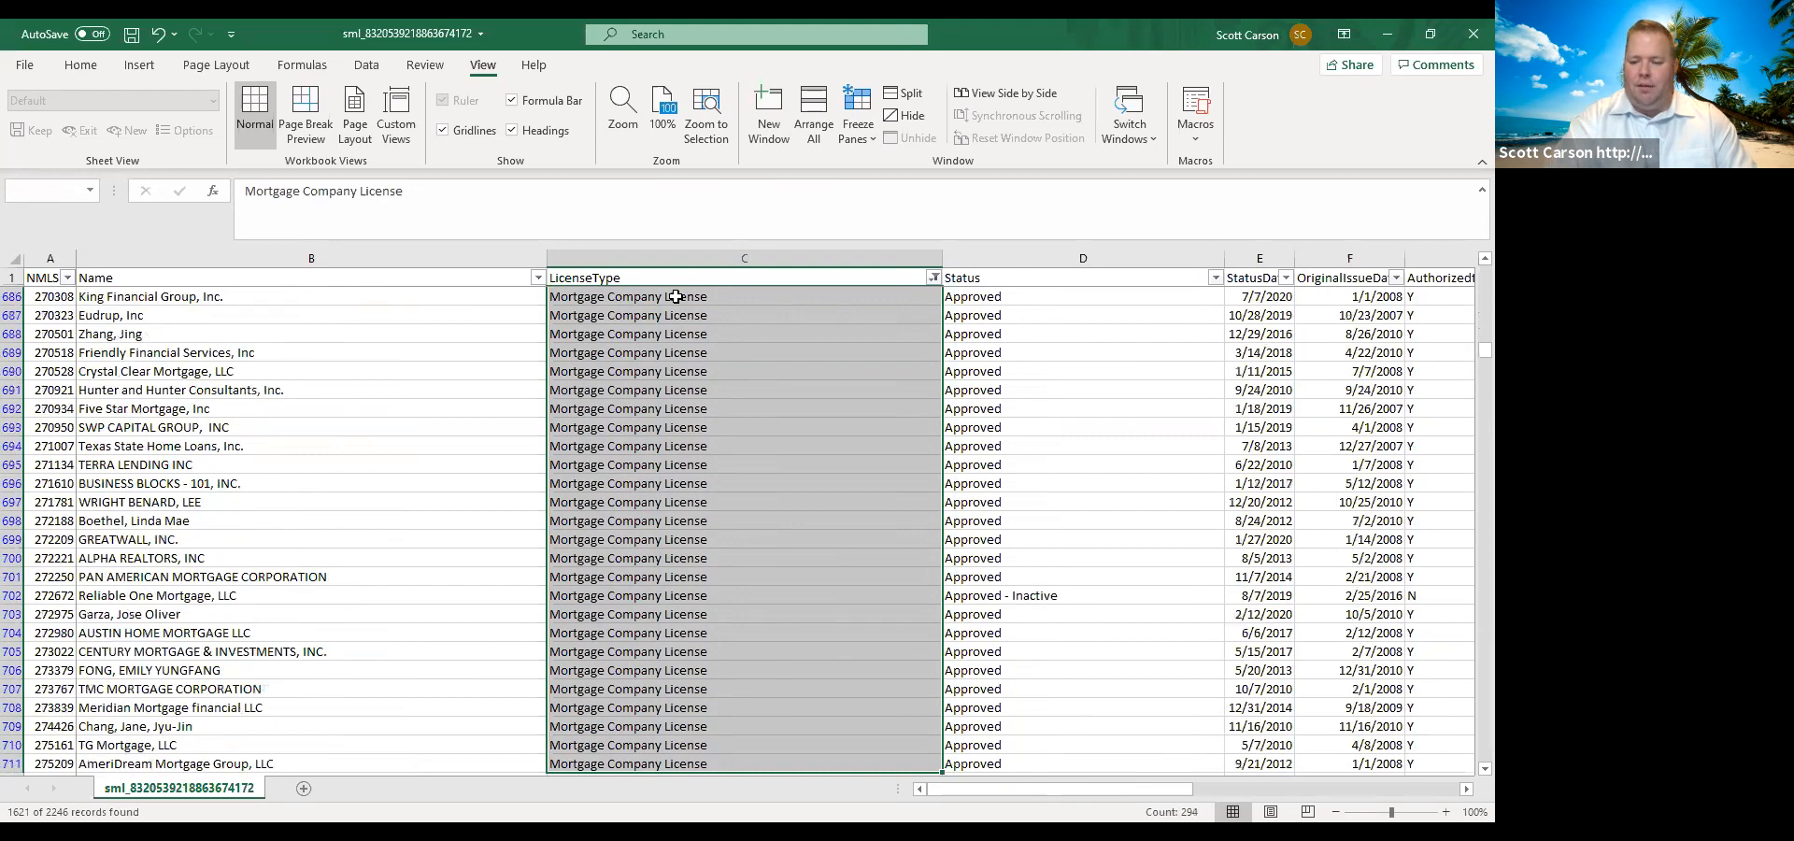
pyautogui.hotkey('shift', 'Down')
pyautogui.hotkey('shift', 'Down')
pyautogui.hotkey('shift', 'Down')
pyautogui.hotkey('shift', 'Down')
pyautogui.hotkey('shift', 'Down')
pyautogui.hotkey('shift', 'Down')
pyautogui.hotkey('shift', 'Down')
pyautogui.hotkey('shift', 'Down')
pyautogui.hotkey('shift', 'Down')
pyautogui.hotkey('shift', 'Down')
pyautogui.hotkey('shift', 'Down')
pyautogui.hotkey('shift', 'Down')
pyautogui.hotkey('shift', 'Down')
pyautogui.hotkey('shift', 'Down')
pyautogui.hotkey('shift', 'Down')
pyautogui.hotkey('shift', 'Down')
pyautogui.hotkey('shift', 'Down')
pyautogui.hotkey('shift', 'Down')
pyautogui.hotkey('shift', 'Down')
pyautogui.hotkey('shift', 'Down')
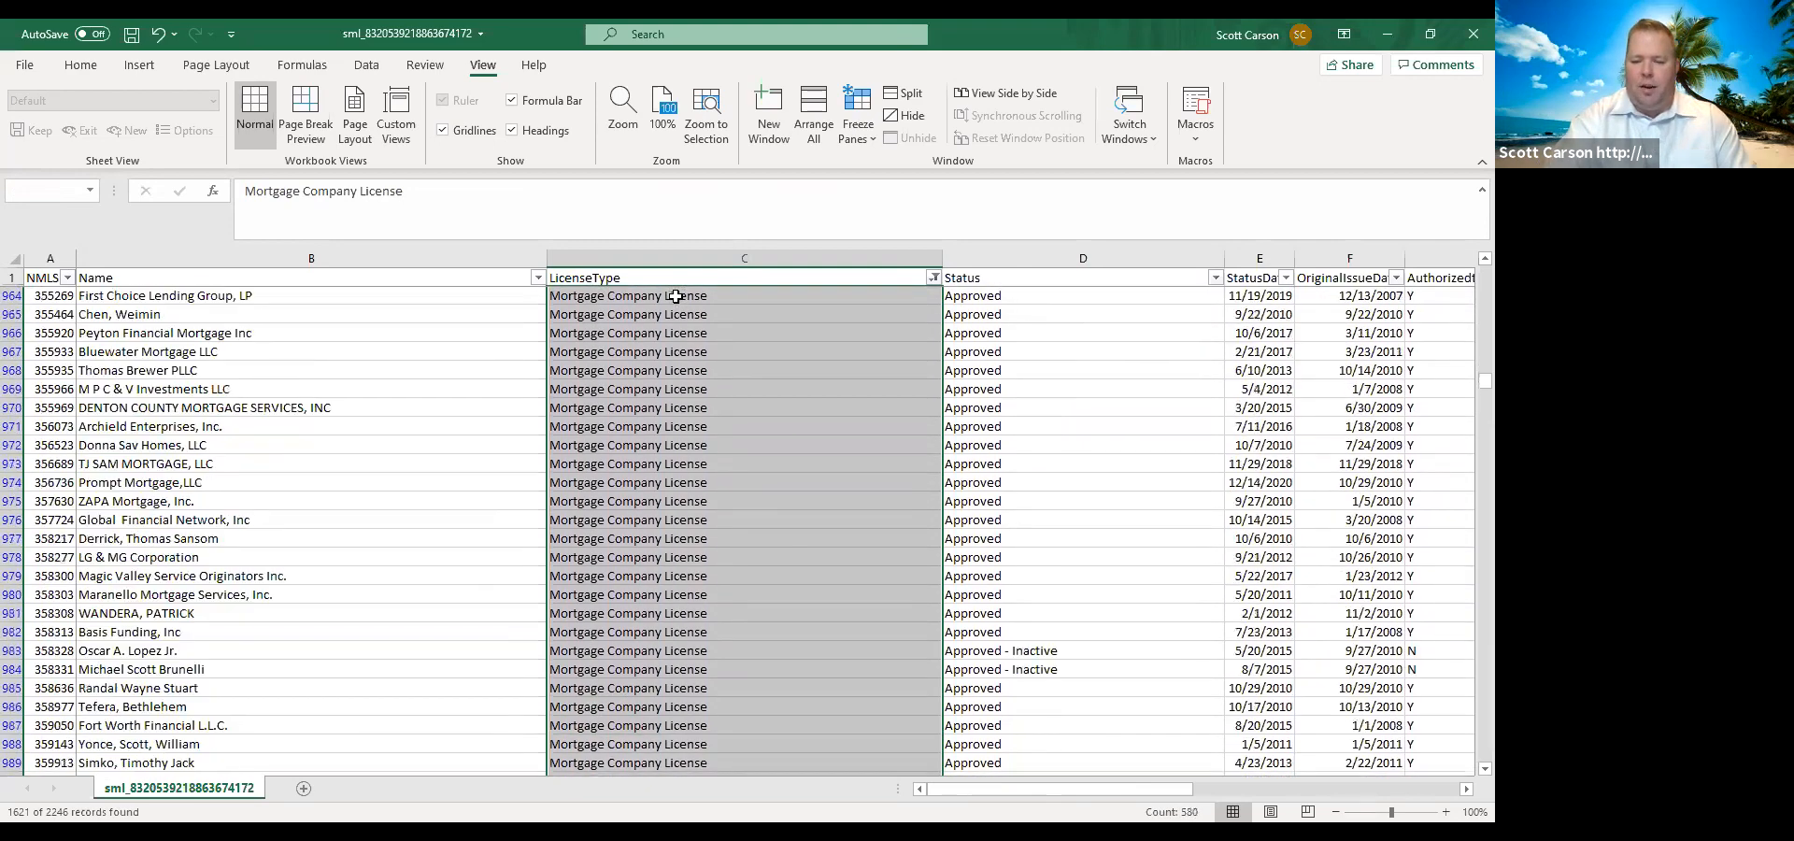
pyautogui.hotkey('shift', 'Down')
pyautogui.hotkey('shift', 'Down')
pyautogui.hotkey('shift', 'Down')
pyautogui.hotkey('shift', 'Down')
pyautogui.hotkey('shift', 'Down')
pyautogui.hotkey('shift', 'Down')
pyautogui.hotkey('shift', 'Down')
pyautogui.hotkey('shift', 'Down')
pyautogui.hotkey('shift', 'Down')
pyautogui.hotkey('shift', 'Down')
pyautogui.hotkey('shift', 'Down')
pyautogui.hotkey('shift', 'Down')
pyautogui.hotkey('shift', 'Down')
pyautogui.hotkey('shift', 'Down')
pyautogui.hotkey('shift', 'Down')
pyautogui.hotkey('shift', 'Down')
pyautogui.hotkey('shift', 'Down')
pyautogui.hotkey('shift', 'Down')
pyautogui.hotkey('shift', 'Down')
pyautogui.hotkey('shift', 'Down')
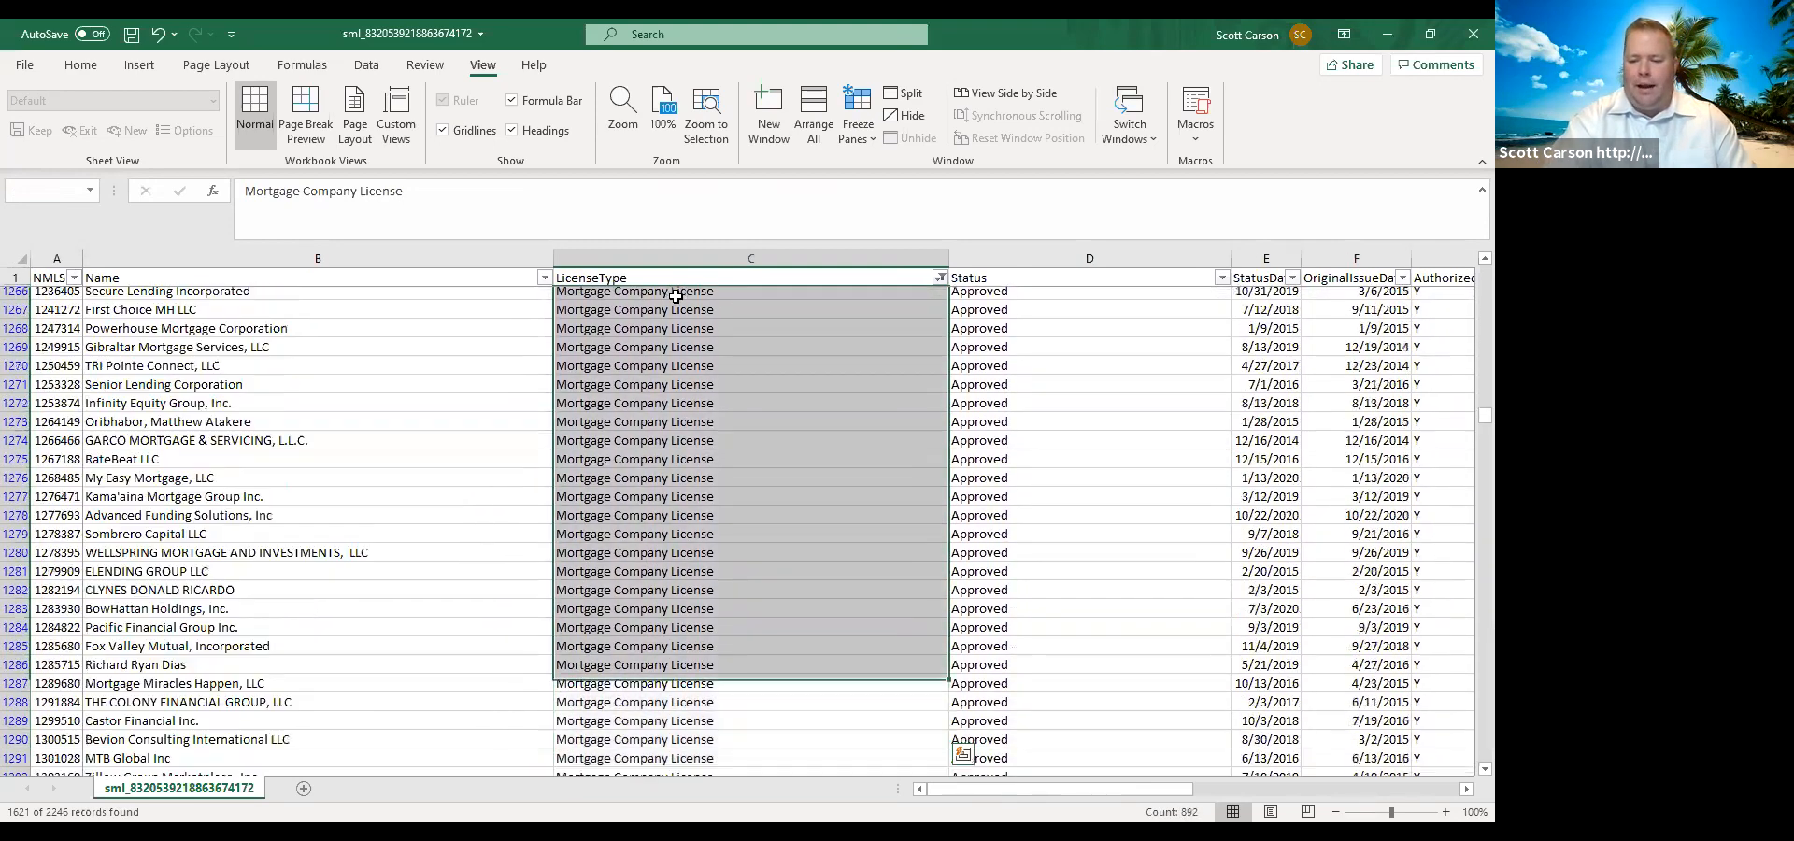
pyautogui.hotkey('shift', 'pagedown')
pyautogui.hotkey('shift', 'pagedown')
pyautogui.hotkey('shift', 'pagedown')
pyautogui.hotkey('shift', 'pagedown')
pyautogui.hotkey('shift', 'pagedown')
pyautogui.hotkey('shift', 'pagedown')
pyautogui.hotkey('shift', 'pagedown')
pyautogui.hotkey('shift', 'pagedown')
pyautogui.hotkey('shift', 'pagedown')
pyautogui.hotkey('shift', 'pagedown')
pyautogui.hotkey('shift', 'pagedown')
pyautogui.hotkey('shift', 'pagedown')
pyautogui.hotkey('shift', 'pagedown')
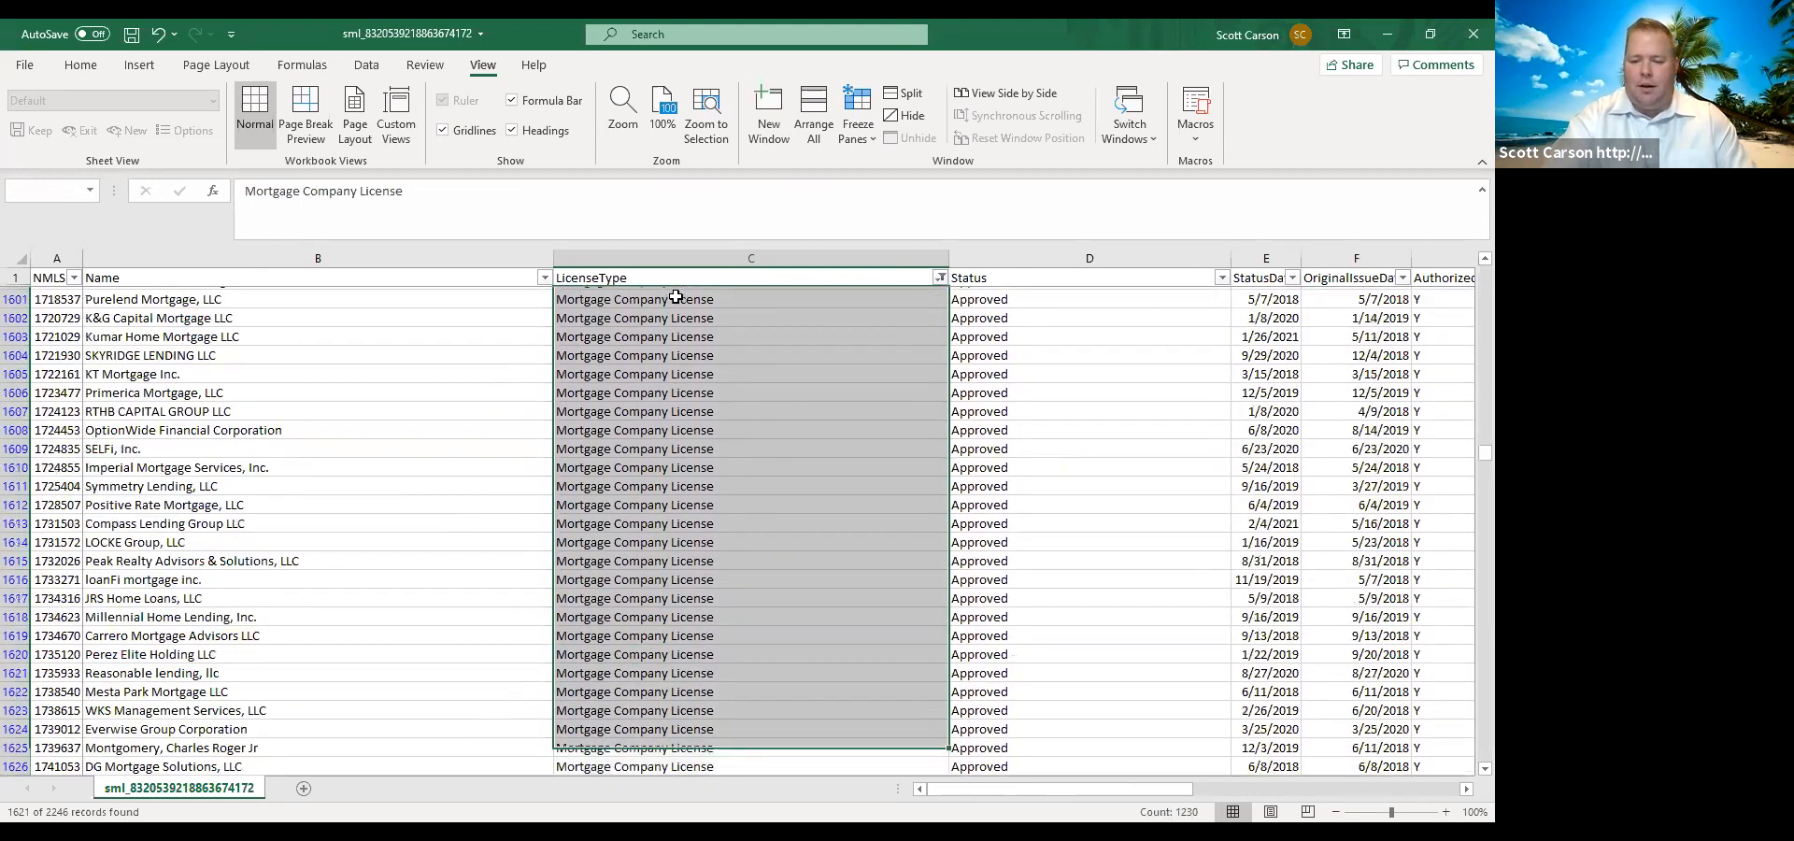
pyautogui.hotkey('shift', 'pagedown')
pyautogui.hotkey('shift', 'pagedown')
pyautogui.hotkey('shift', 'pagedown')
pyautogui.hotkey('shift', 'pagedown')
pyautogui.hotkey('shift', 'pagedown')
pyautogui.hotkey('shift', 'pagedown')
pyautogui.hotkey('shift', 'pagedown')
pyautogui.hotkey('shift', 'pagedown')
pyautogui.hotkey('shift', 'pagedown')
pyautogui.hotkey('shift', 'pagedown')
pyautogui.hotkey('shift', 'pagedown')
pyautogui.hotkey('shift', 'pagedown')
pyautogui.hotkey('shift', 'pagedown')
pyautogui.hotkey('shift', 'pagedown')
pyautogui.hotkey('shift', 'pagedown')
pyautogui.hotkey('shift', 'pagedown')
pyautogui.hotkey('shift', 'pagedown')
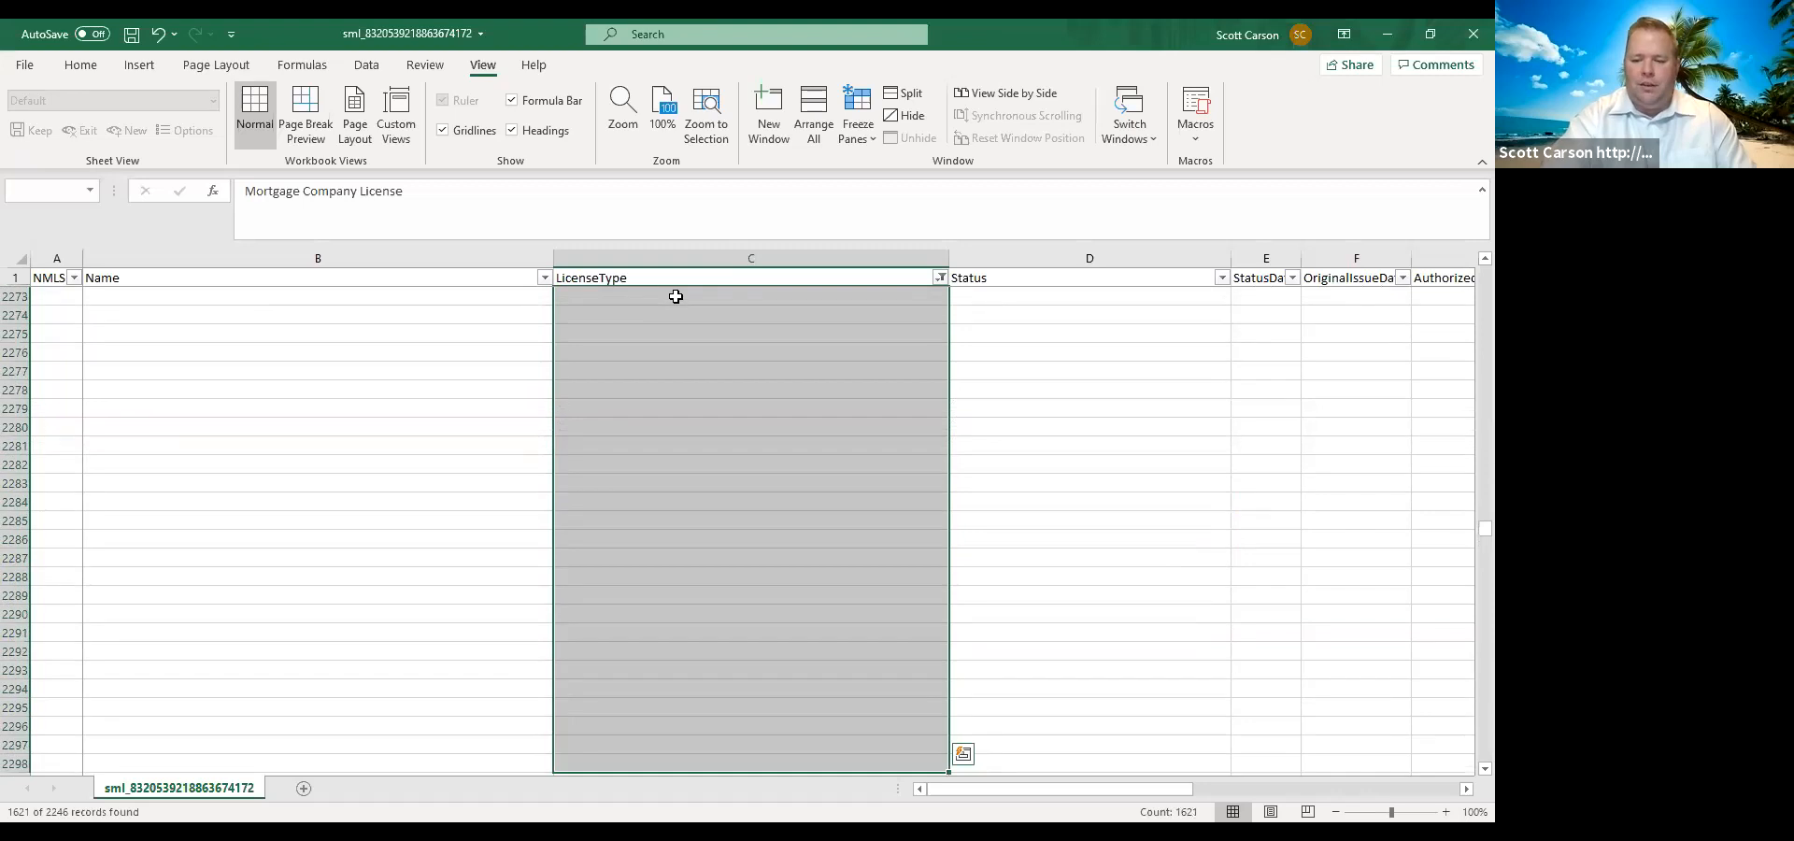
pyautogui.hotkey('shift', 'pageup')
pyautogui.hotkey('shift', 'pageup')
pyautogui.hotkey('shift', 'pageup')
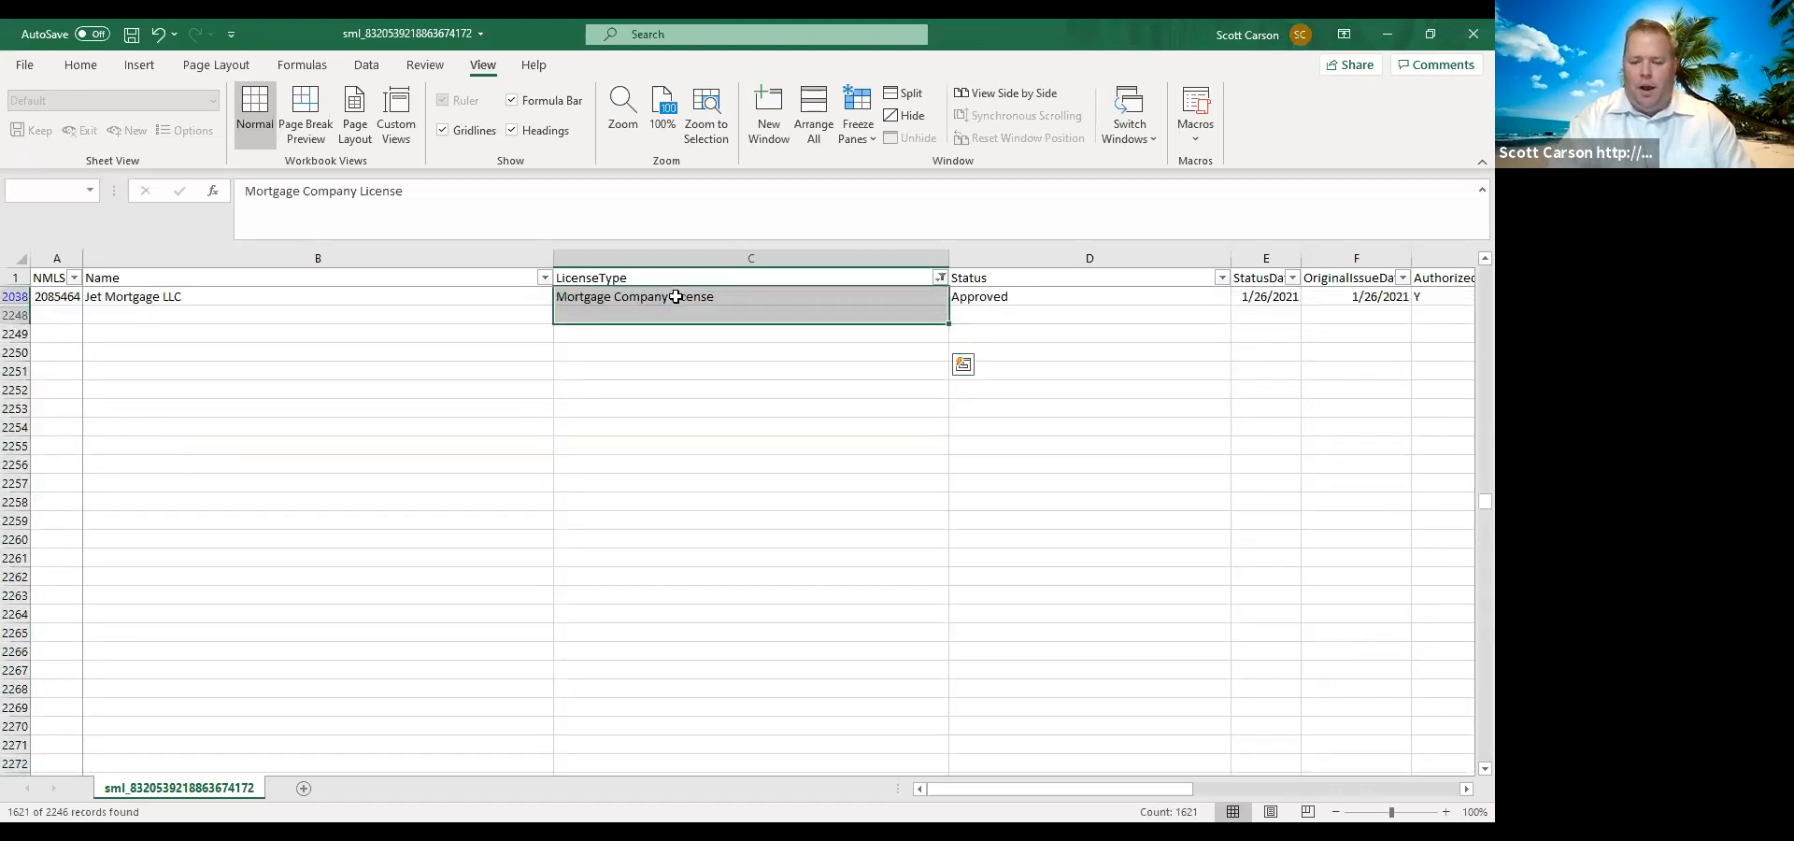
pyautogui.hotkey('shift', 'Up')
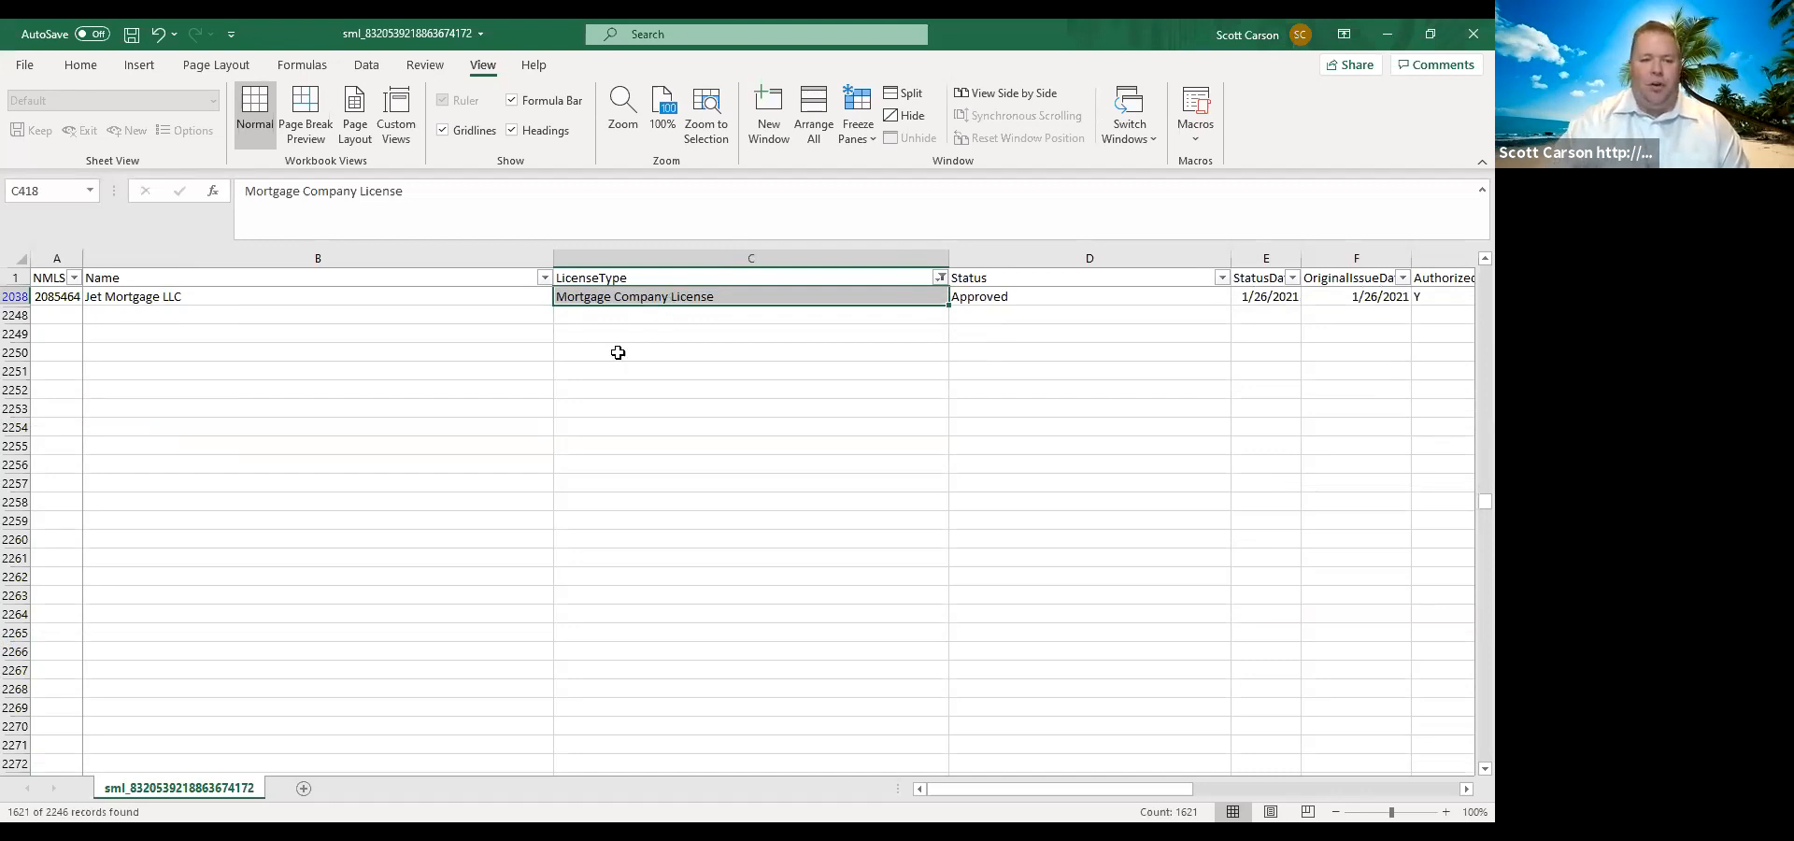
# Examine the address, phone, fax and E-mail columns of the last mortgage companies, moving along the Jet Mortgage LLC row to its E-mail cell.
pyautogui.scroll(1, 400, 492)
pyautogui.scroll(2, 401, 492)
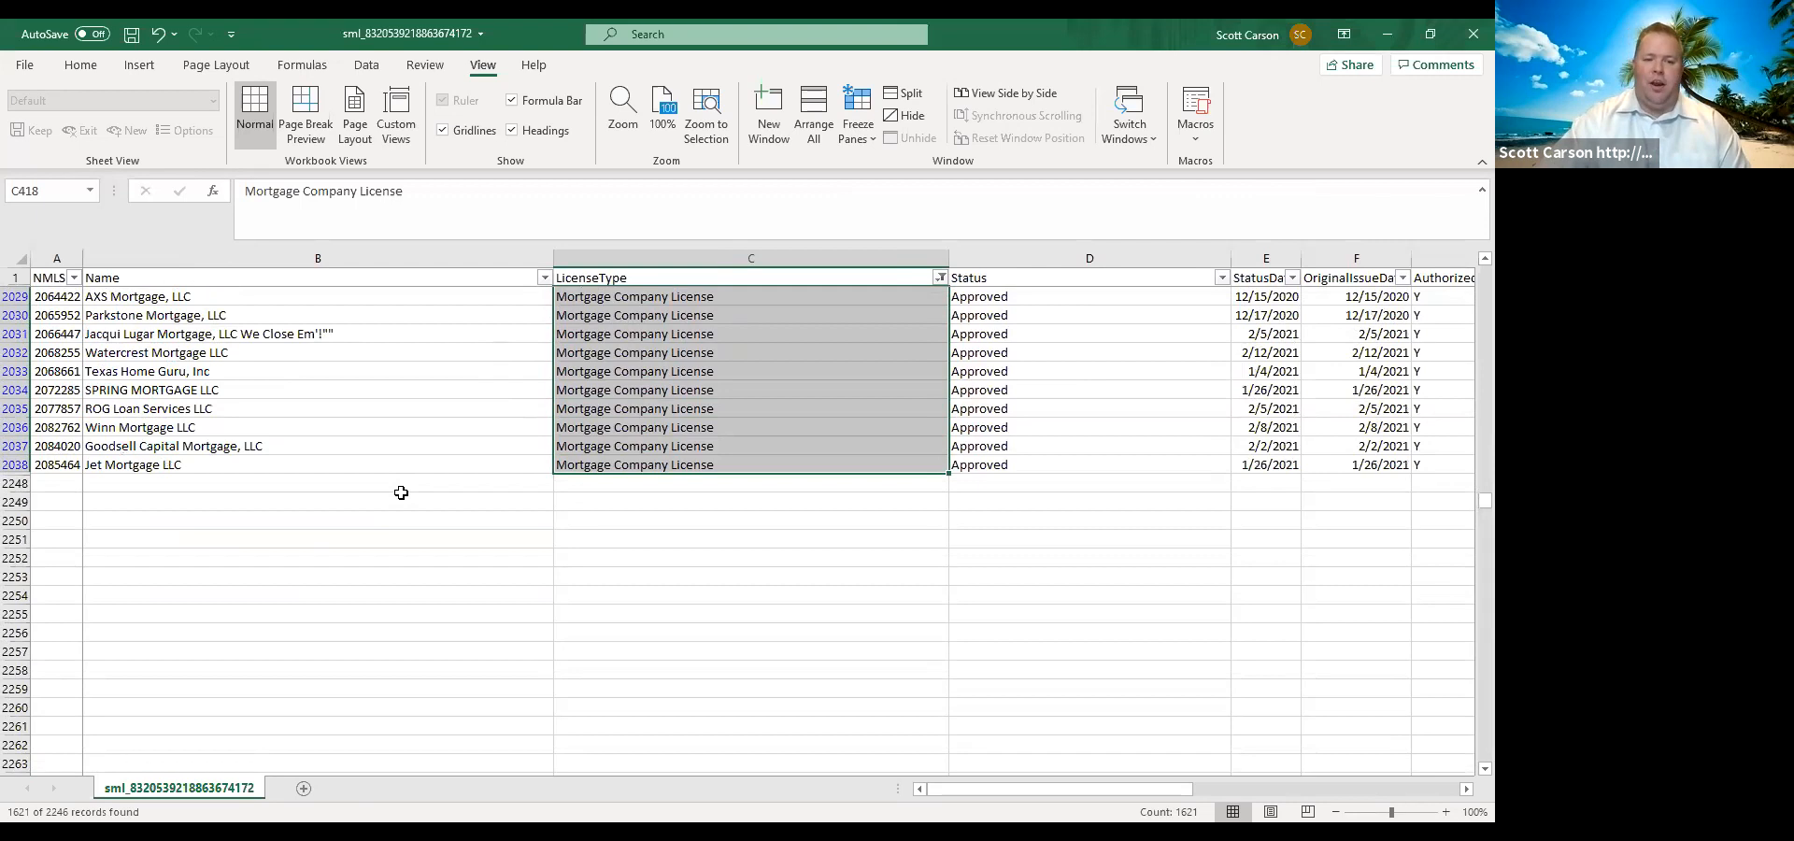
pyautogui.click(382, 464)
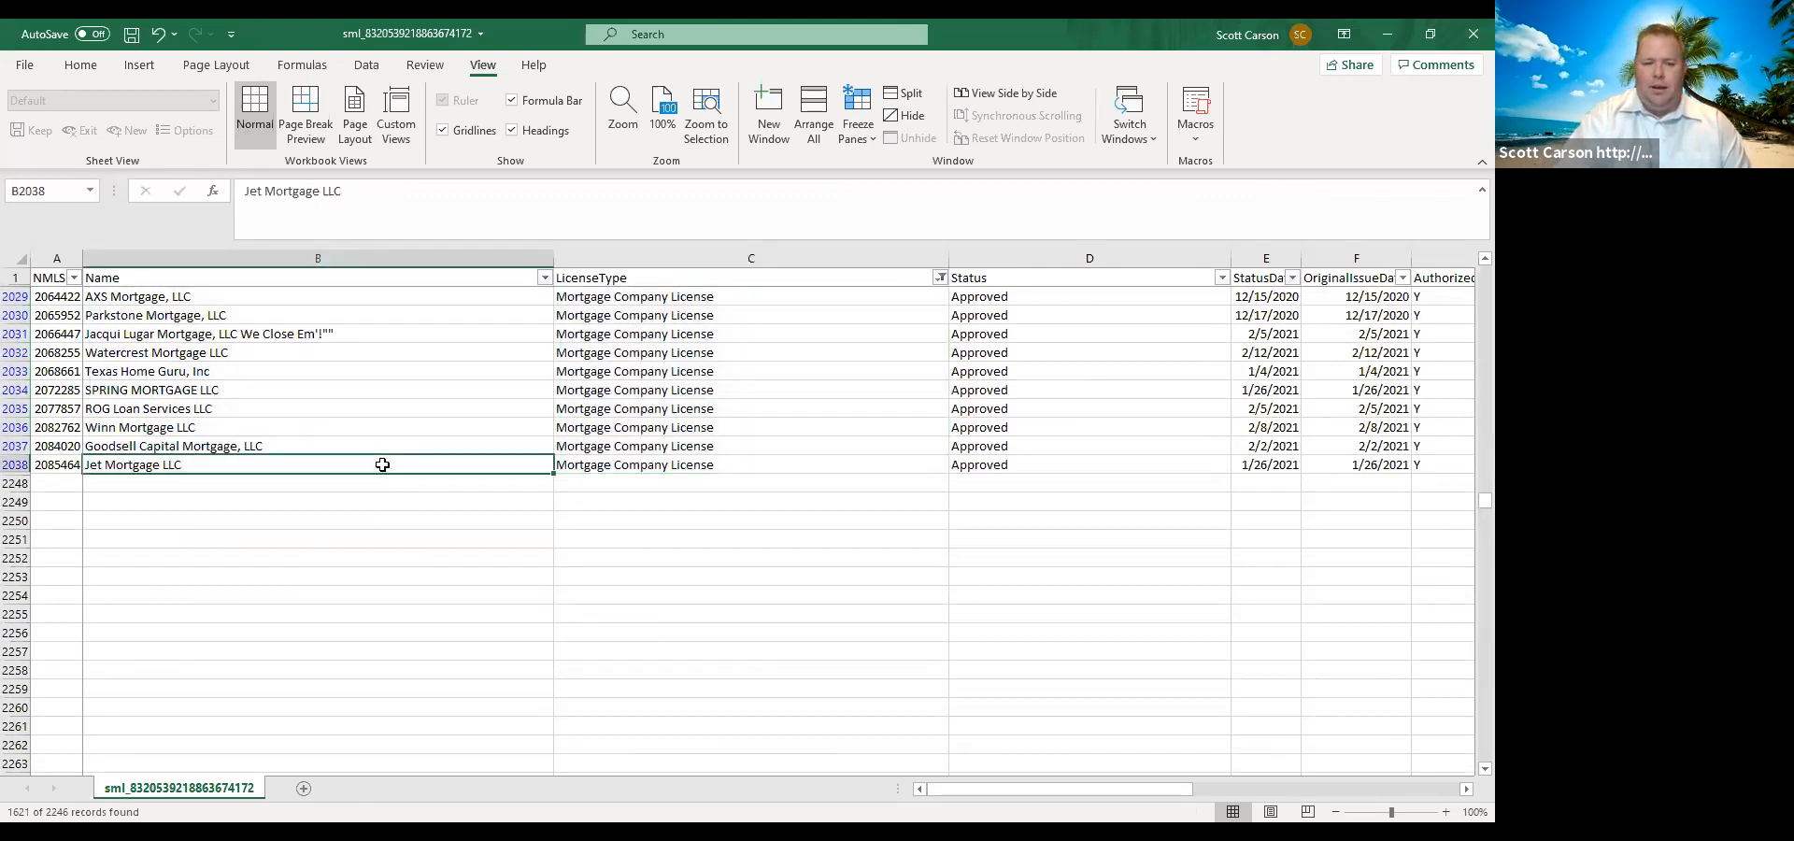
pyautogui.press('Right')
pyautogui.press('Right')
pyautogui.press('Right')
pyautogui.press('Right')
pyautogui.press('Right')
pyautogui.press('Right')
pyautogui.press('Right')
pyautogui.press('Right')
pyautogui.press('Right')
pyautogui.press('Right')
pyautogui.press('Right')
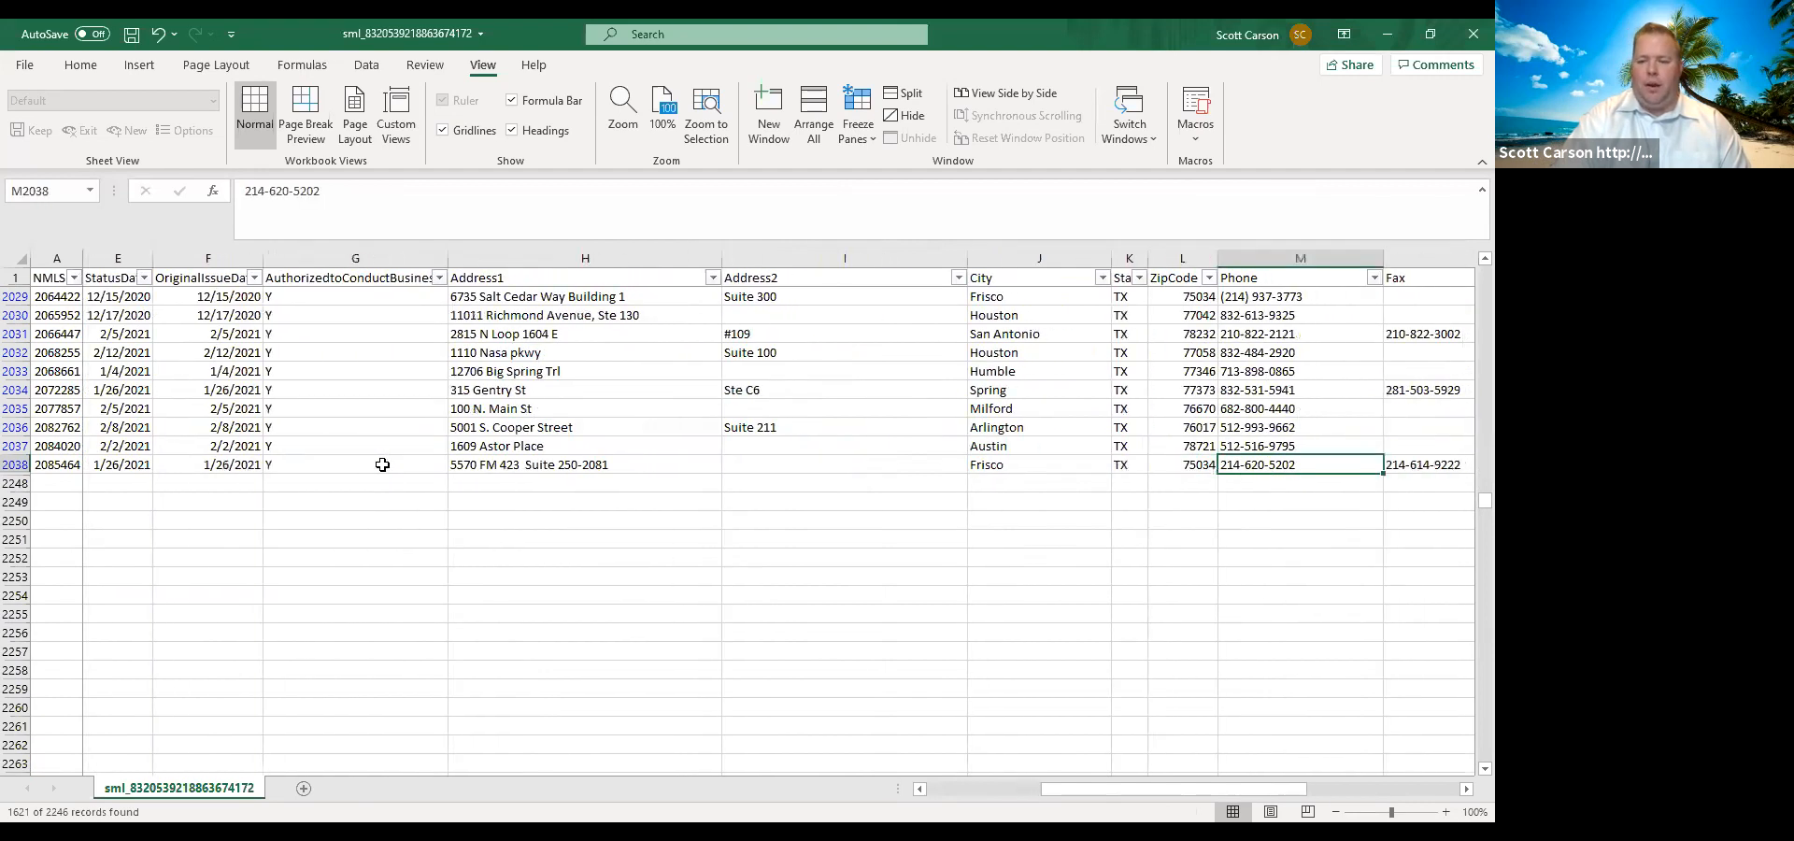
pyautogui.press('Right')
pyautogui.press('Right')
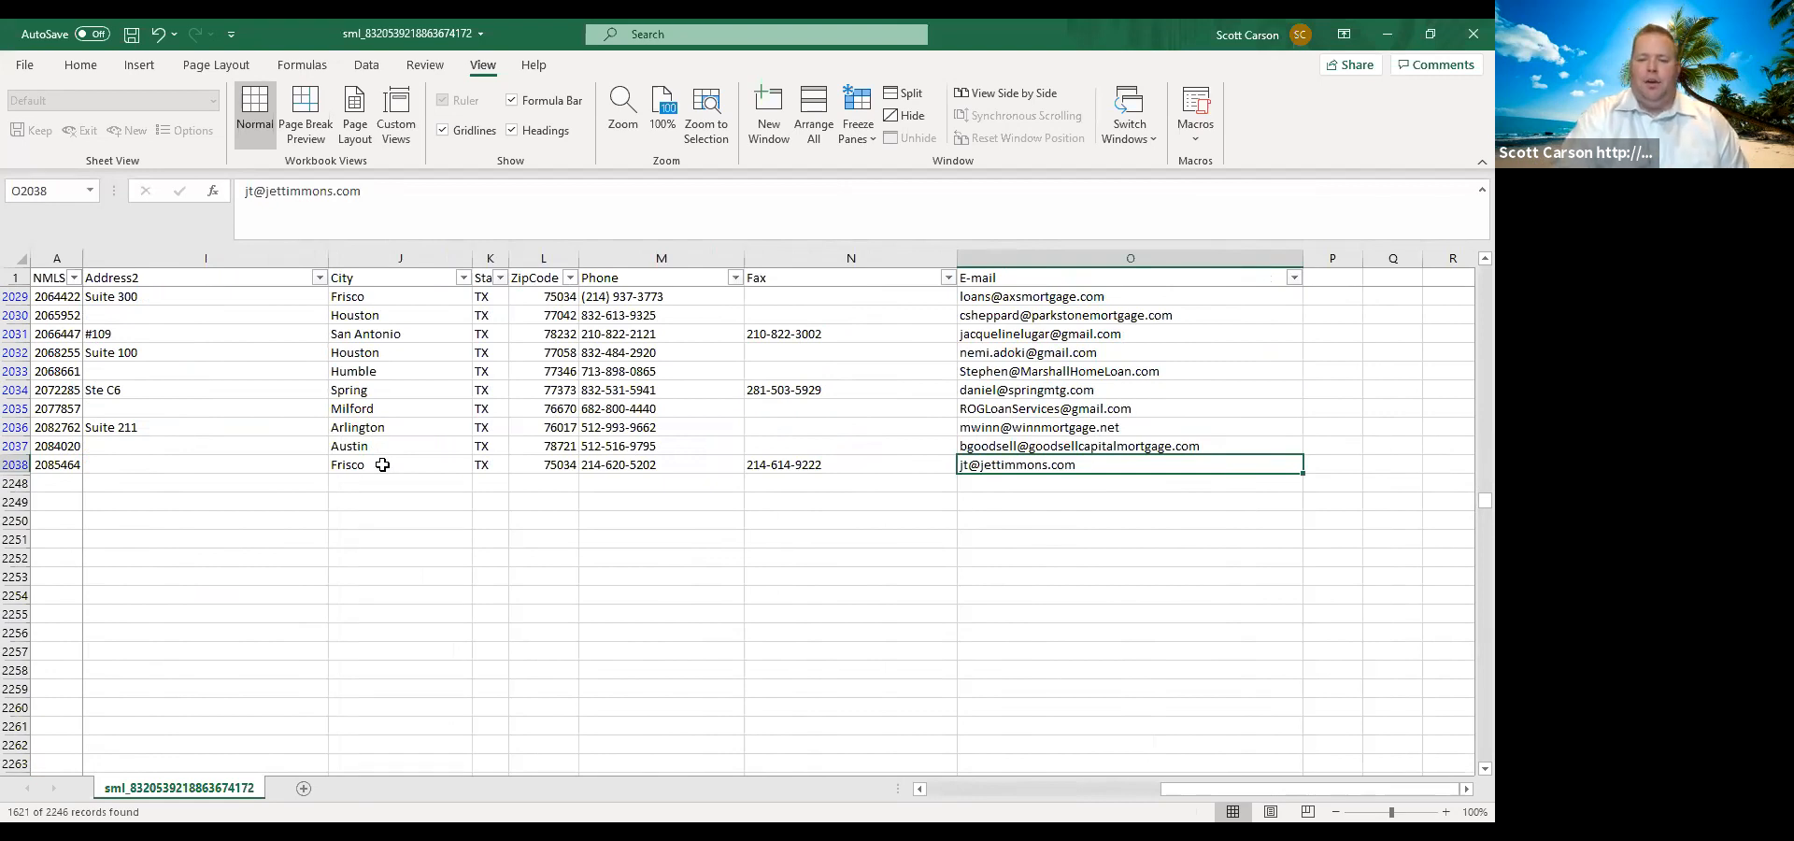
# Examine the E-mail entries of the last filtered mortgage companies, moving up the column from row 2038 to row 2021.
pyautogui.press('Up')
pyautogui.press('Up')
pyautogui.press('Up')
pyautogui.press('Up')
pyautogui.press('Up')
pyautogui.press('Up')
pyautogui.press('Up')
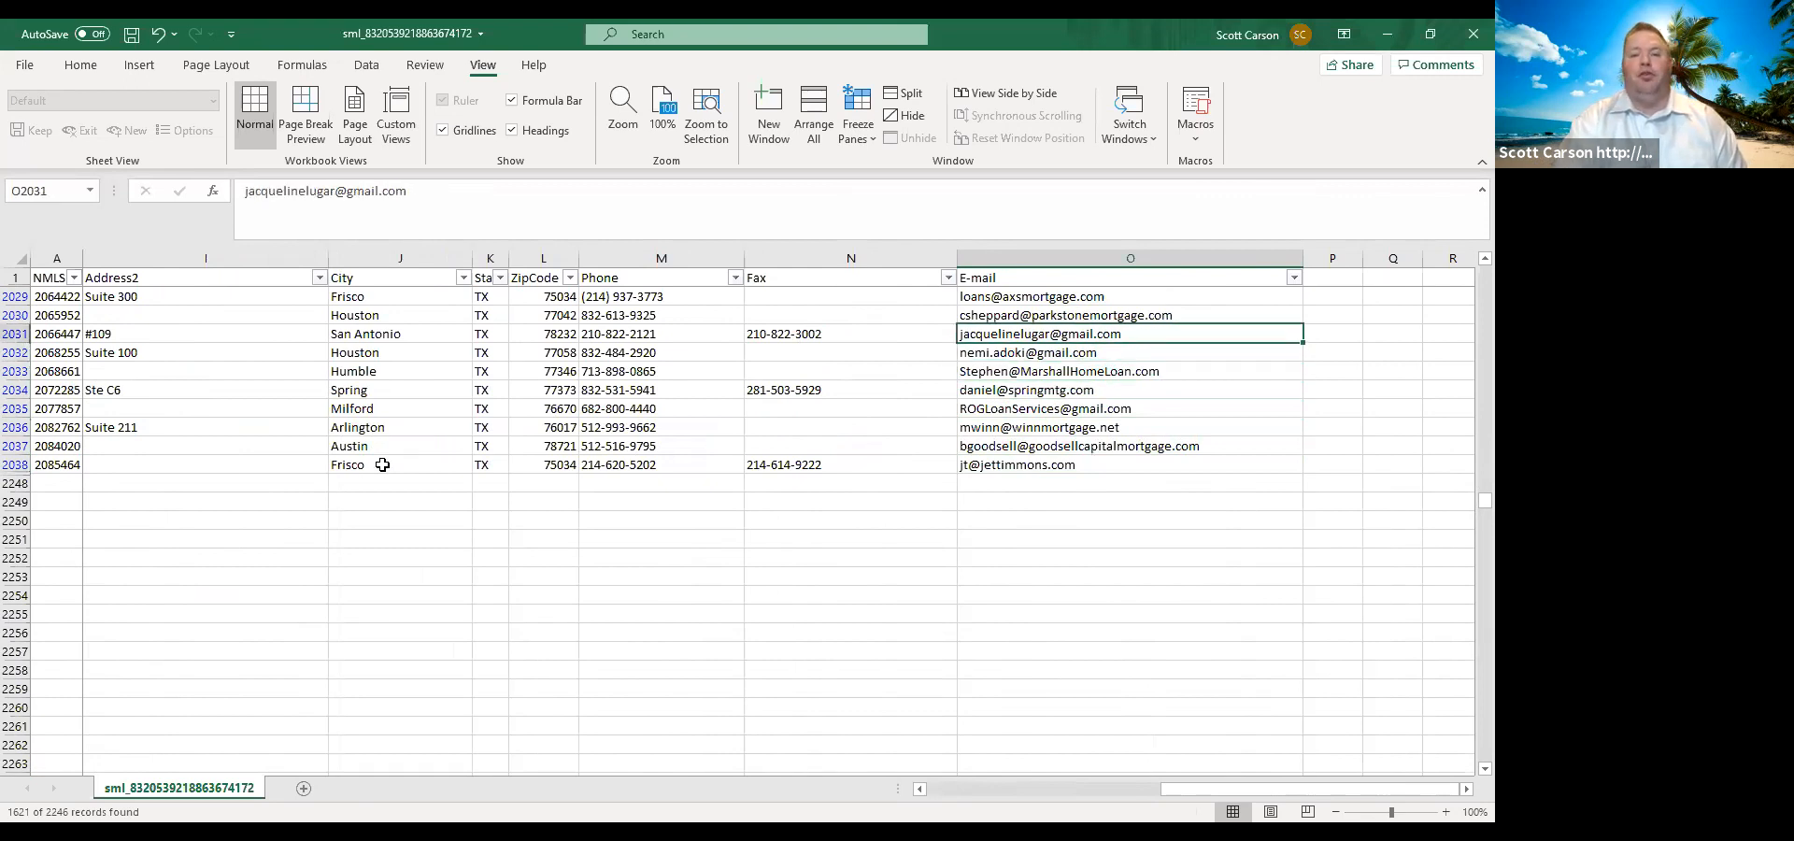
pyautogui.press('Down')
pyautogui.press('Down')
pyautogui.press('Down')
pyautogui.press('Down')
pyautogui.press('Down')
pyautogui.press('Down')
pyautogui.press('Down')
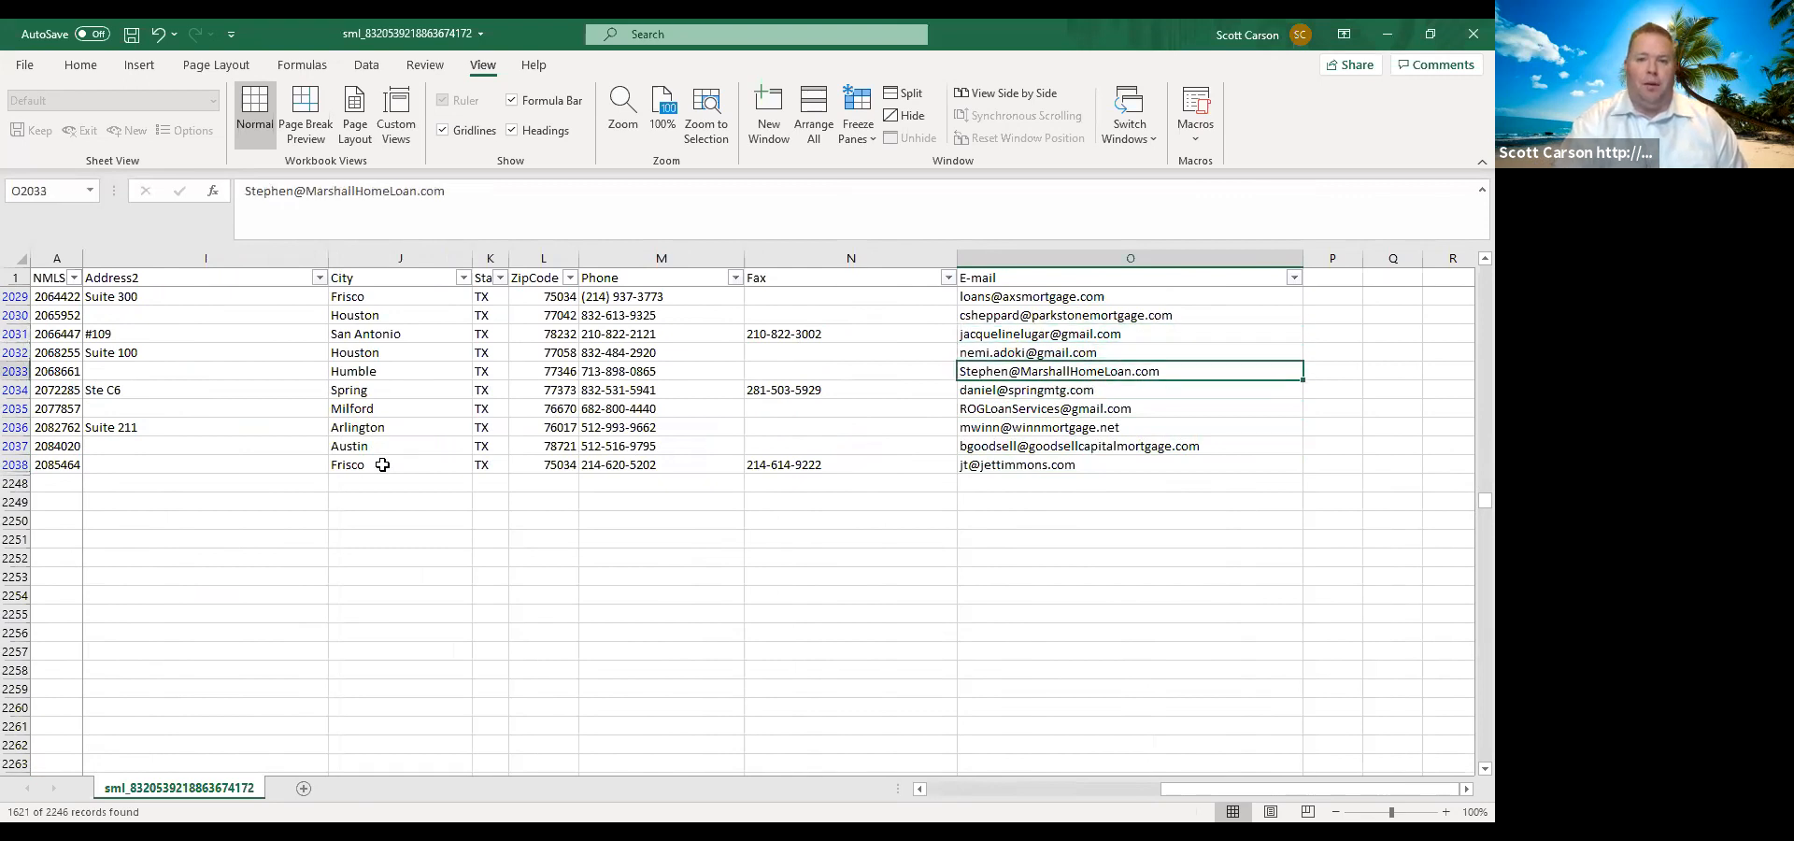
pyautogui.press('Up')
pyautogui.press('Up')
pyautogui.press('Up')
pyautogui.press('Up')
pyautogui.press('Up')
pyautogui.press('Up')
pyautogui.press('Up')
pyautogui.press('Up')
pyautogui.press('Up')
pyautogui.press('Up')
pyautogui.press('Up')
pyautogui.press('Up')
pyautogui.press('Up')
pyautogui.press('Up')
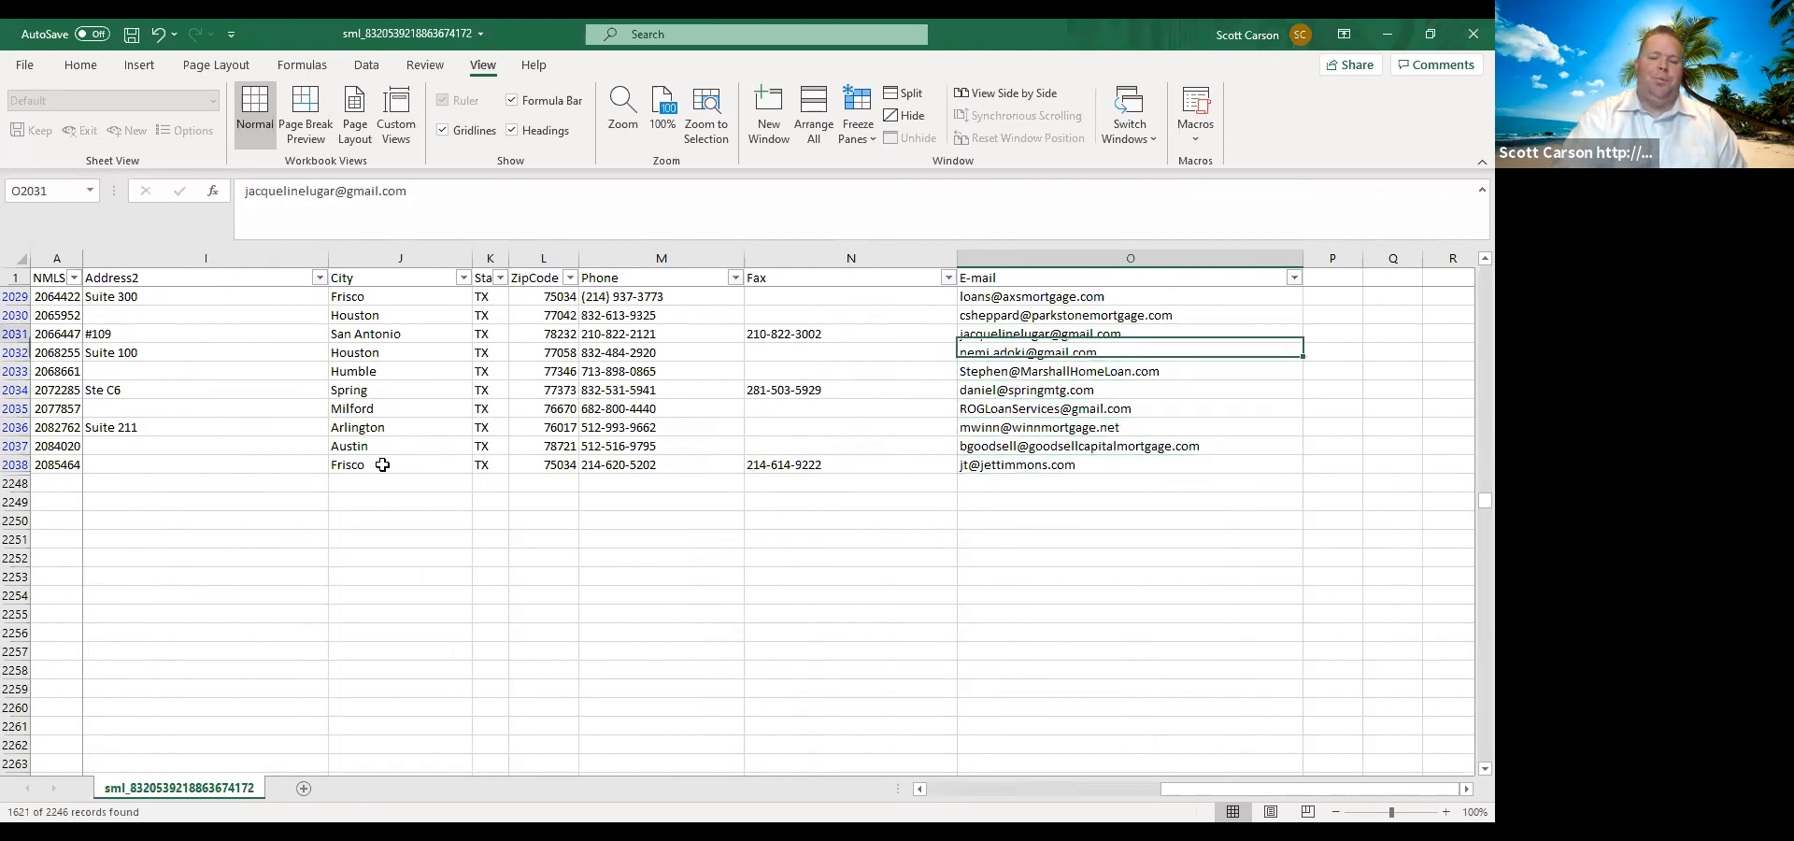
pyautogui.press('Up')
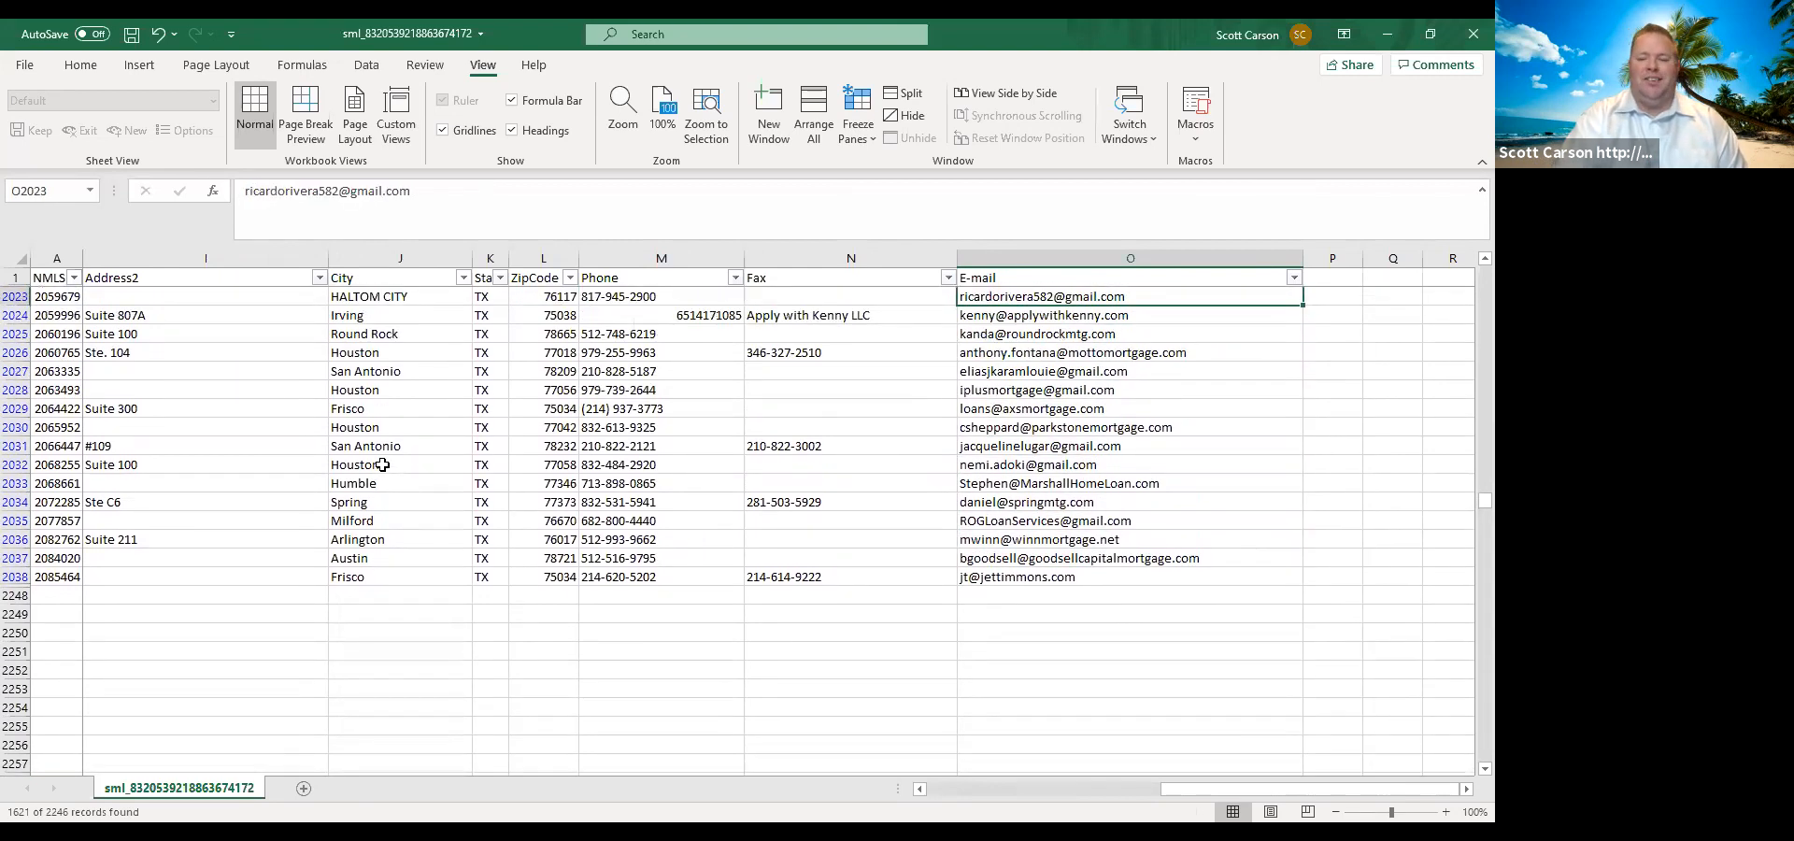
pyautogui.press('Up')
pyautogui.press('Up')
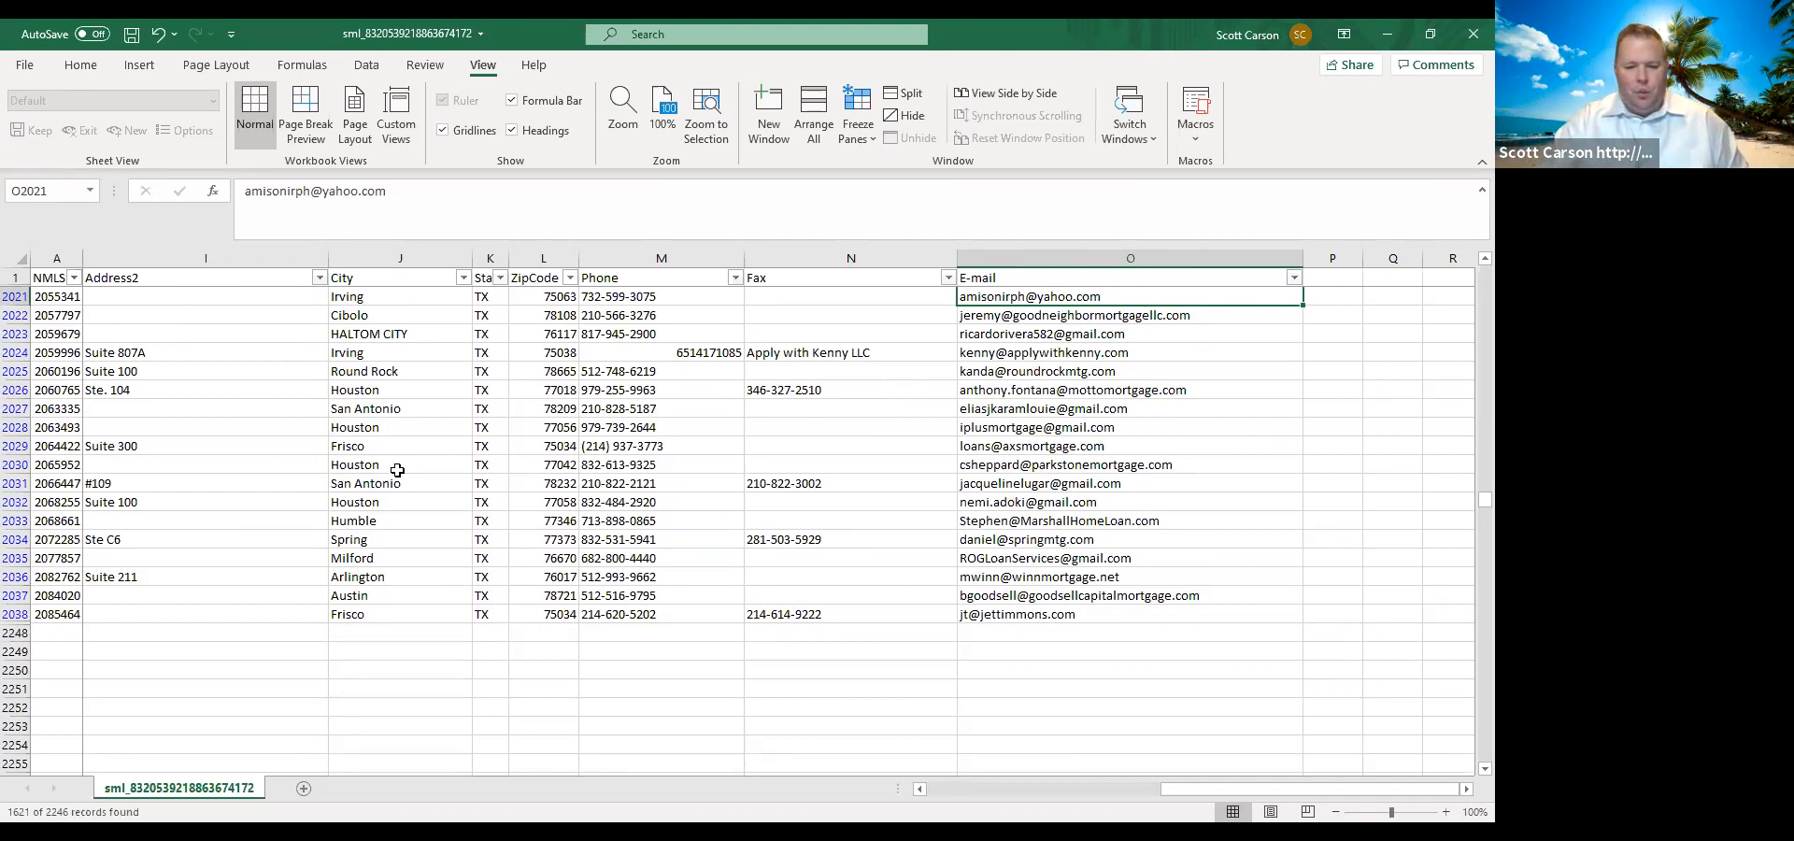
# Select the Address1 cells from row 2038 up to row 418 to count the mortgage companies with an address.
pyautogui.moveTo(1253, 797); pyautogui.dragTo(1061, 798)
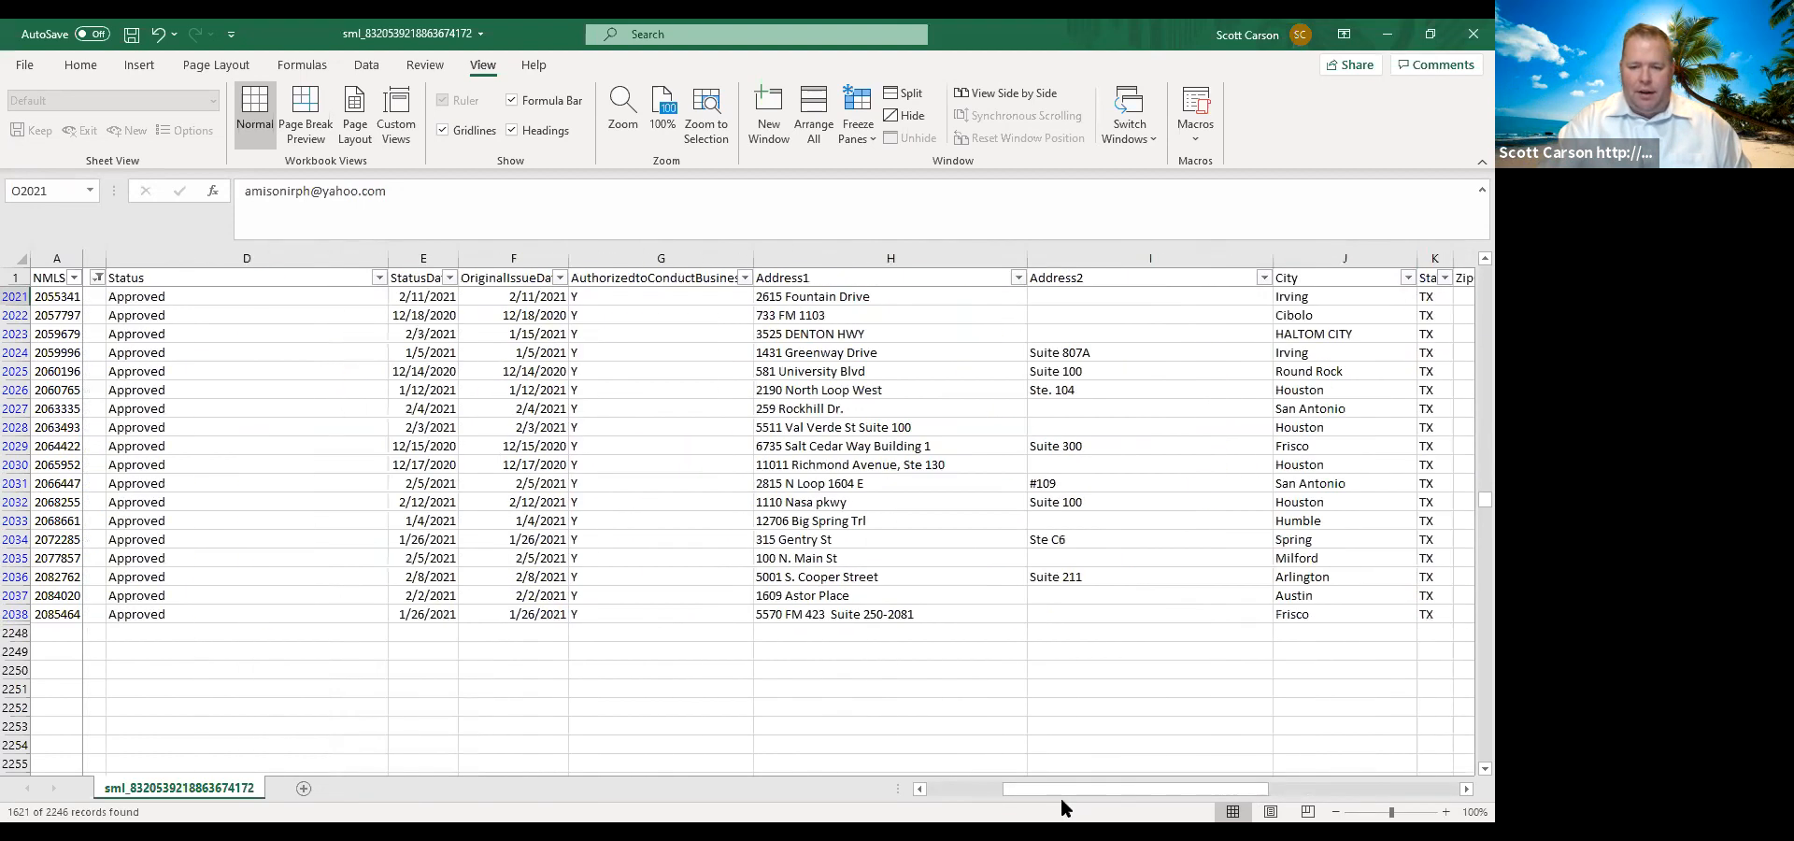
pyautogui.click(883, 614)
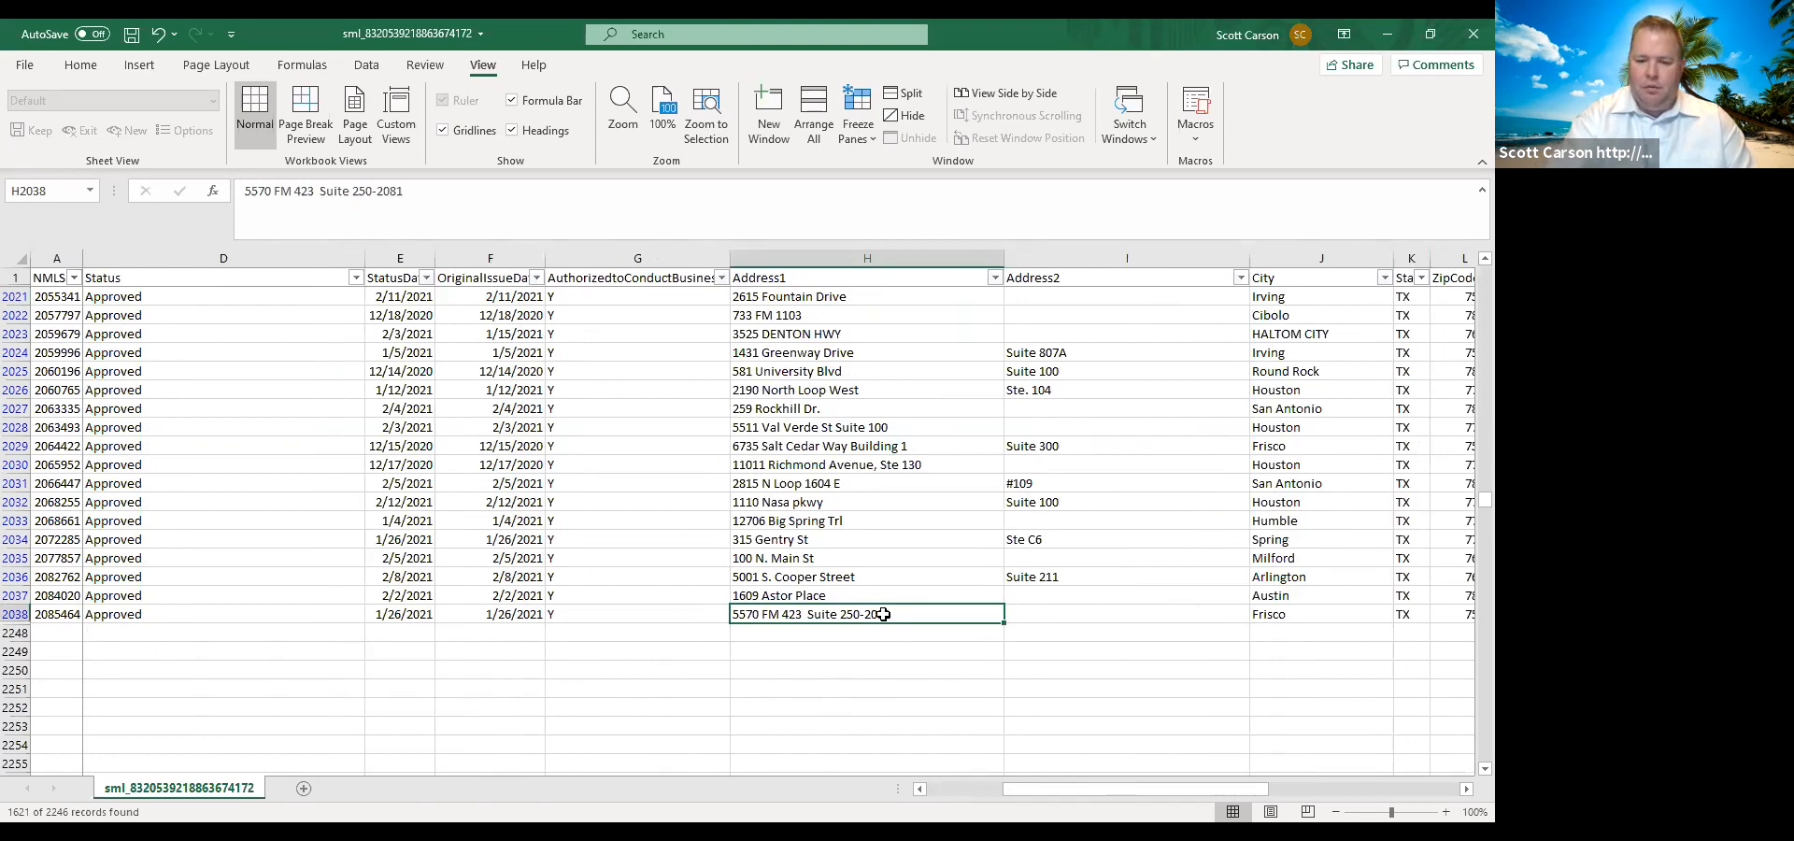
pyautogui.hotkey('shift', 'pageup')
pyautogui.hotkey('shift', 'pageup')
pyautogui.hotkey('shift', 'pageup')
pyautogui.hotkey('shift', 'pageup')
pyautogui.hotkey('shift', 'pageup')
pyautogui.hotkey('shift', 'pageup')
pyautogui.hotkey('shift', 'pageup')
pyautogui.hotkey('shift', 'pageup')
pyautogui.hotkey('shift', 'pageup')
pyautogui.hotkey('shift', 'pageup')
pyautogui.hotkey('shift', 'pageup')
pyautogui.hotkey('shift', 'pageup')
pyautogui.hotkey('shift', 'pageup')
pyautogui.hotkey('shift', 'pageup')
pyautogui.hotkey('shift', 'pageup')
pyautogui.hotkey('shift', 'pageup')
pyautogui.hotkey('shift', 'pageup')
pyautogui.hotkey('shift', 'pageup')
pyautogui.hotkey('shift', 'pageup')
pyautogui.hotkey('shift', 'pageup')
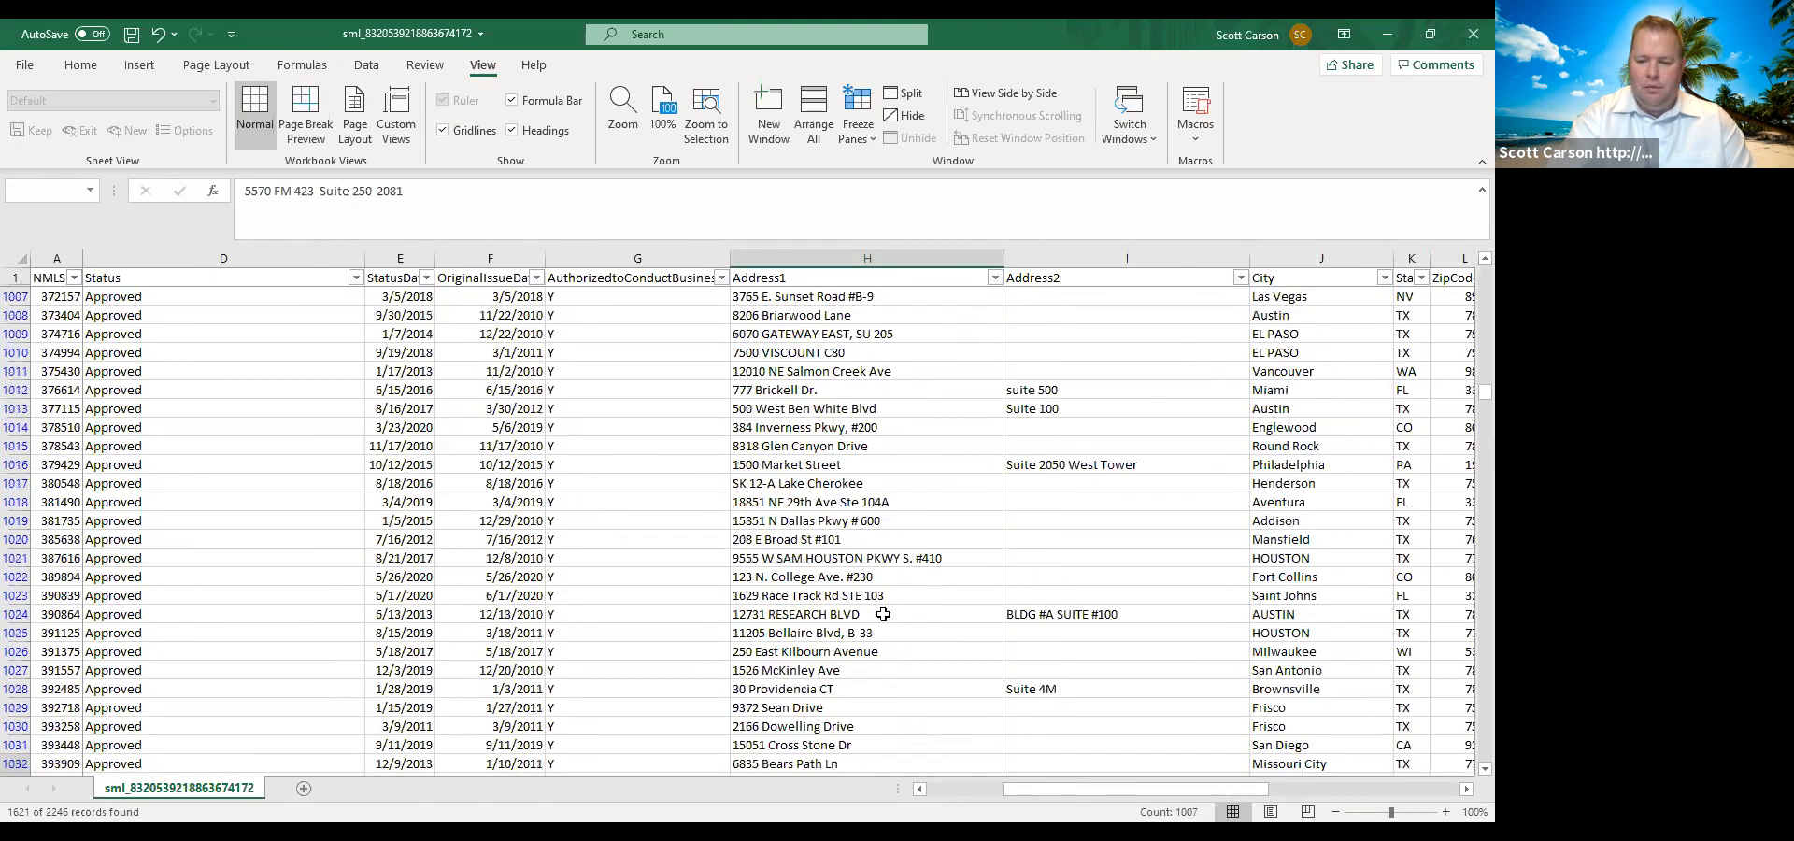
pyautogui.hotkey('shift', 'pageup')
pyautogui.hotkey('shift', 'pageup')
pyautogui.hotkey('shift', 'pageup')
pyautogui.hotkey('shift', 'pageup')
pyautogui.hotkey('shift', 'pageup')
pyautogui.hotkey('shift', 'pageup')
pyautogui.hotkey('shift', 'pageup')
pyautogui.hotkey('shift', 'pageup')
pyautogui.hotkey('shift', 'pageup')
pyautogui.hotkey('shift', 'pageup')
pyautogui.hotkey('shift', 'pageup')
pyautogui.hotkey('shift', 'pageup')
pyautogui.hotkey('shift', 'pageup')
pyautogui.hotkey('shift', 'pageup')
pyautogui.hotkey('shift', 'pageup')
pyautogui.hotkey('shift', 'pageup')
pyautogui.hotkey('shift', 'pageup')
pyautogui.hotkey('shift', 'pageup')
pyautogui.hotkey('shift', 'pageup')
pyautogui.hotkey('shift', 'pageup')
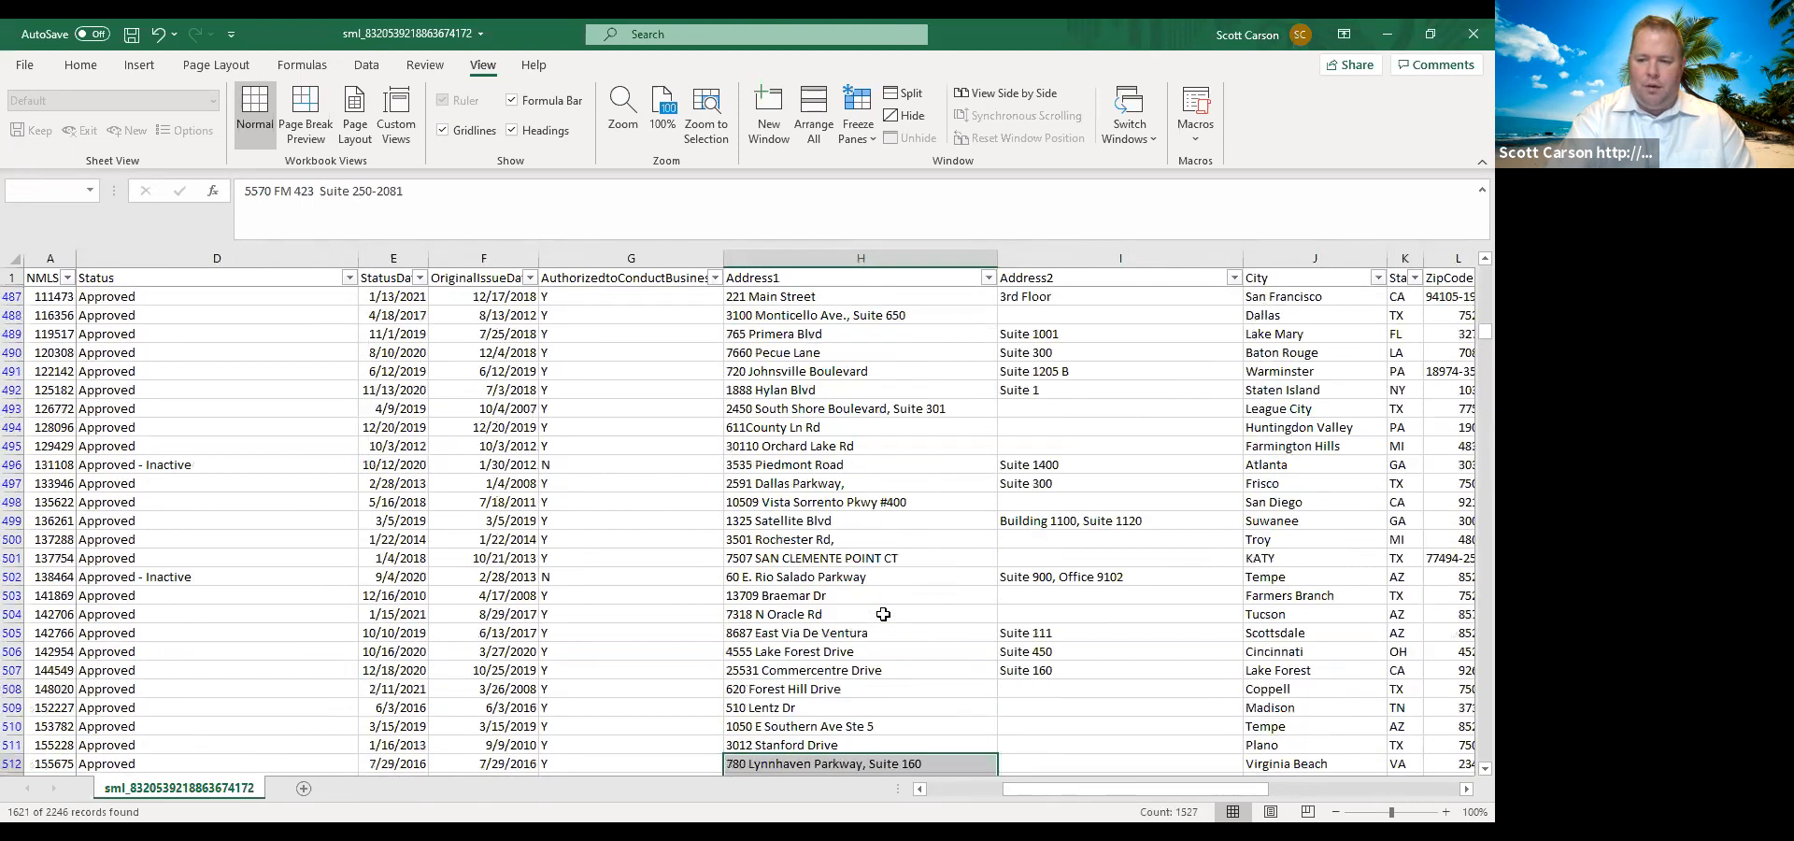
pyautogui.hotkey('shift', 'pageup')
pyautogui.hotkey('shift', 'pageup')
pyautogui.hotkey('shift', 'pageup')
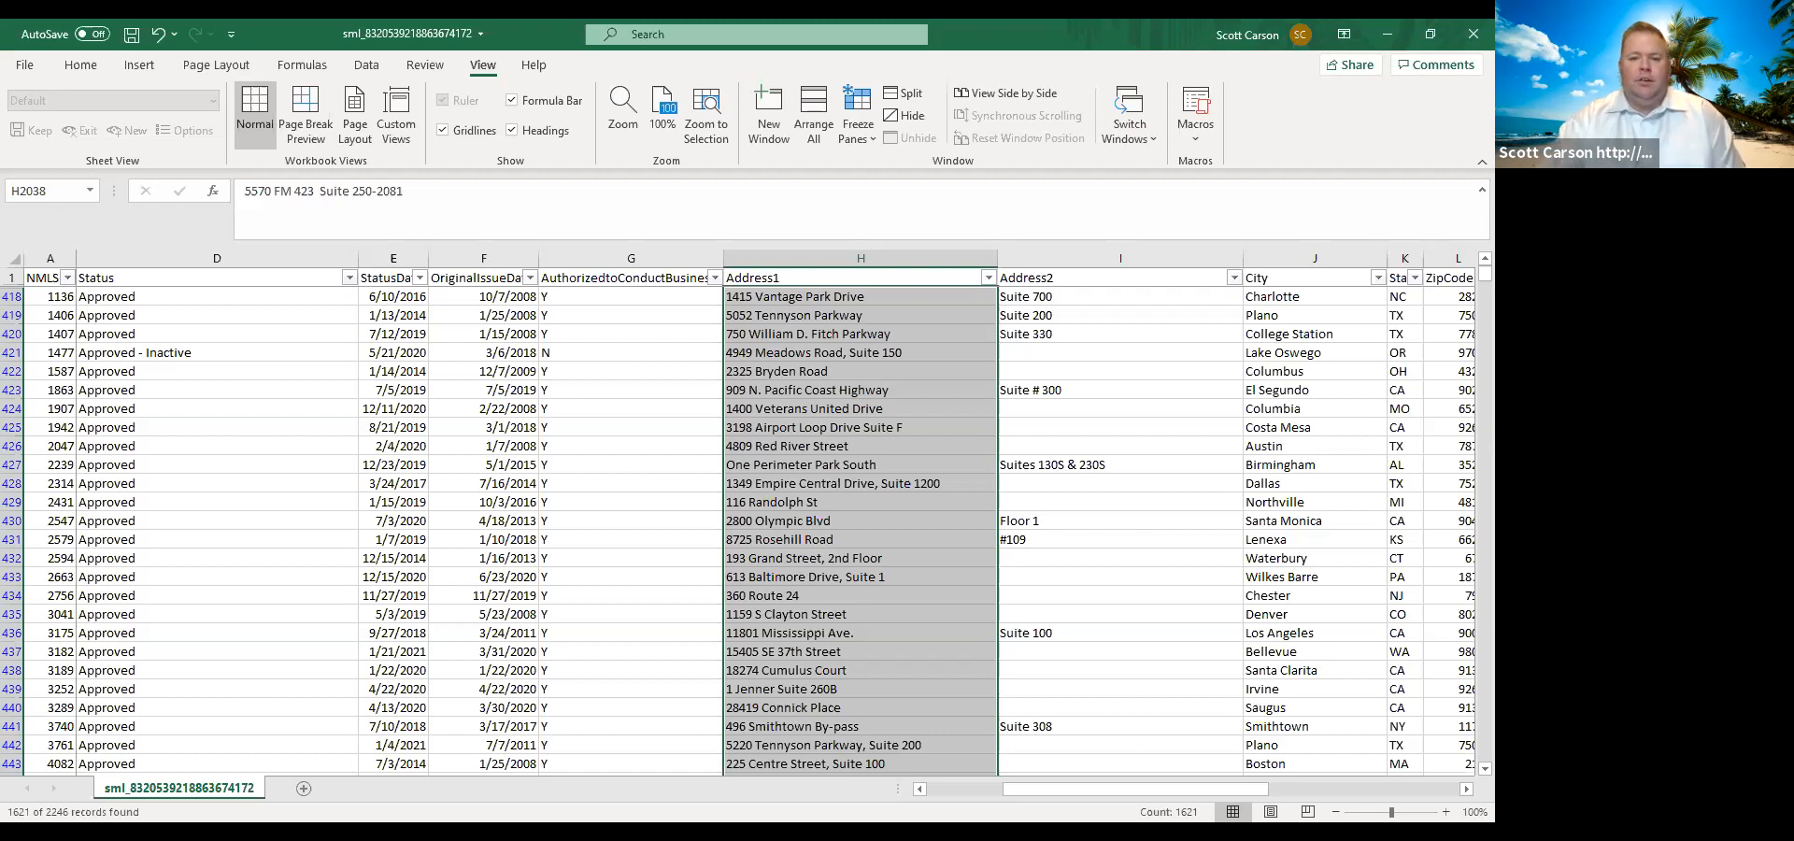
pyautogui.moveTo(1035, 790); pyautogui.dragTo(998, 783)
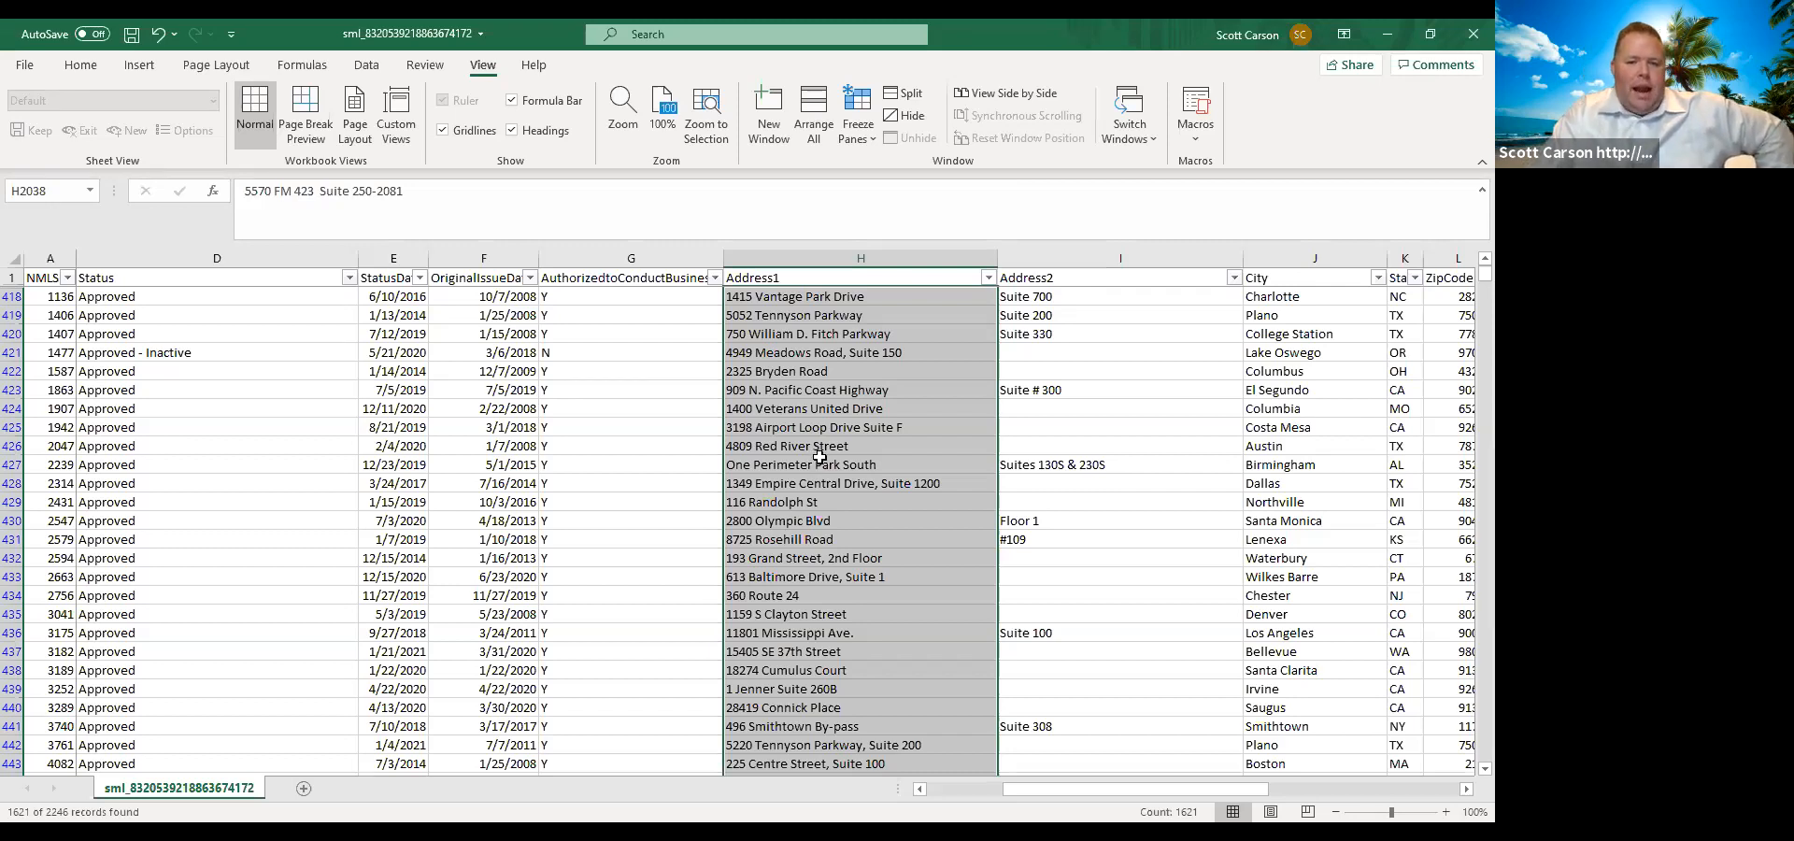
pyautogui.scroll(-4, 813, 481)
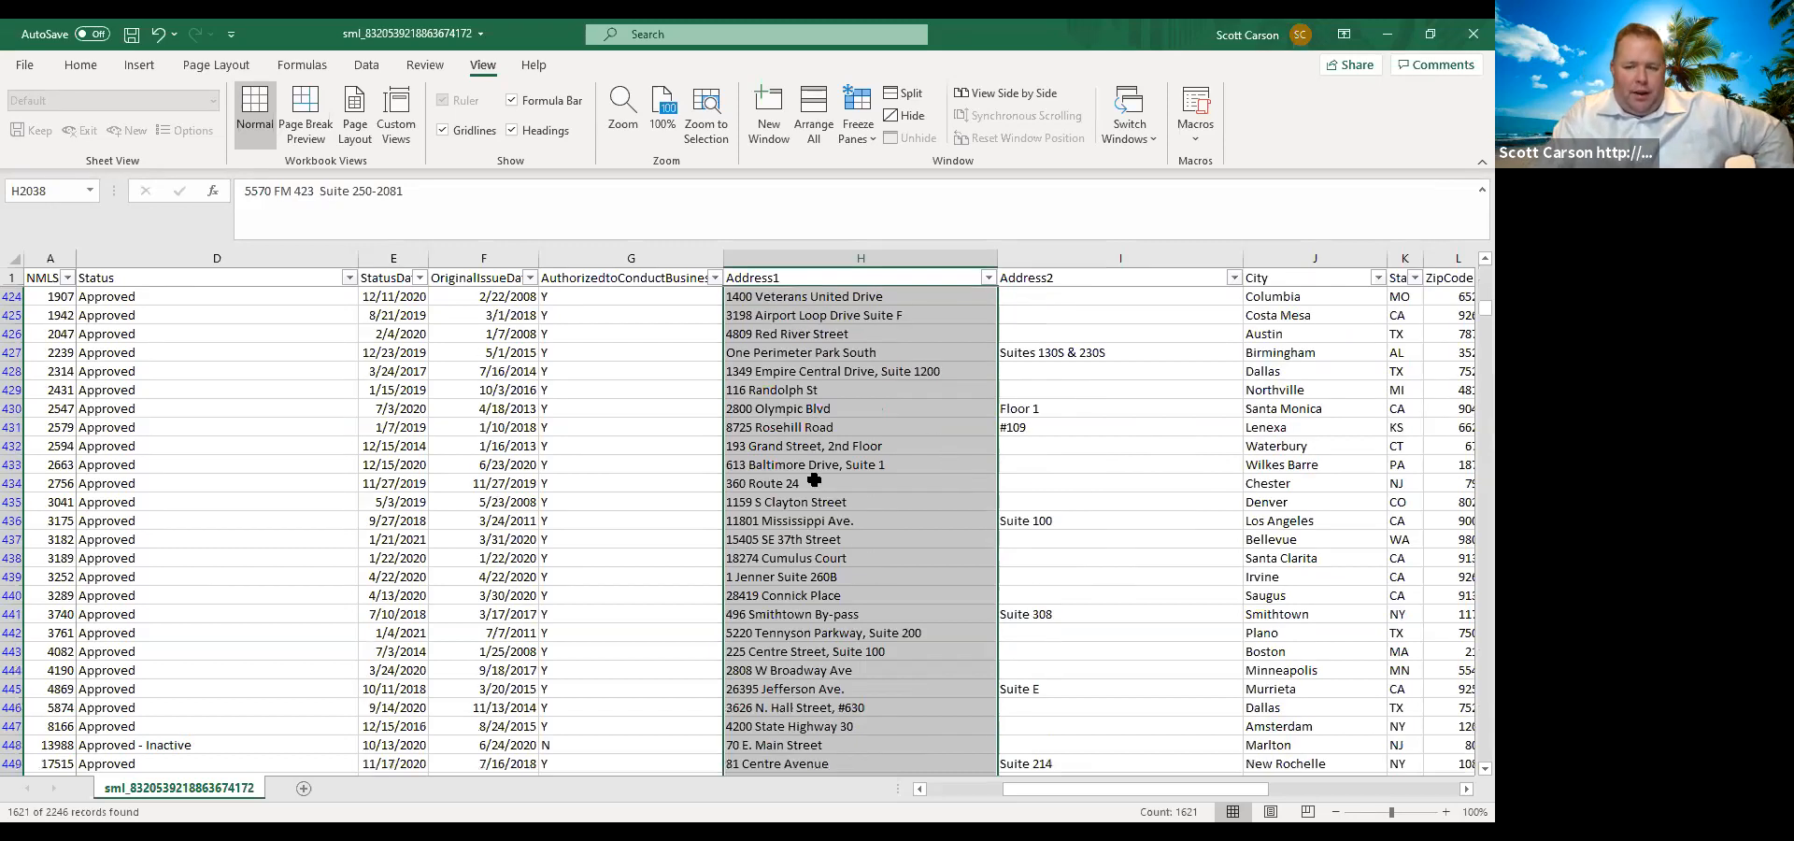
pyautogui.scroll(4, 814, 480)
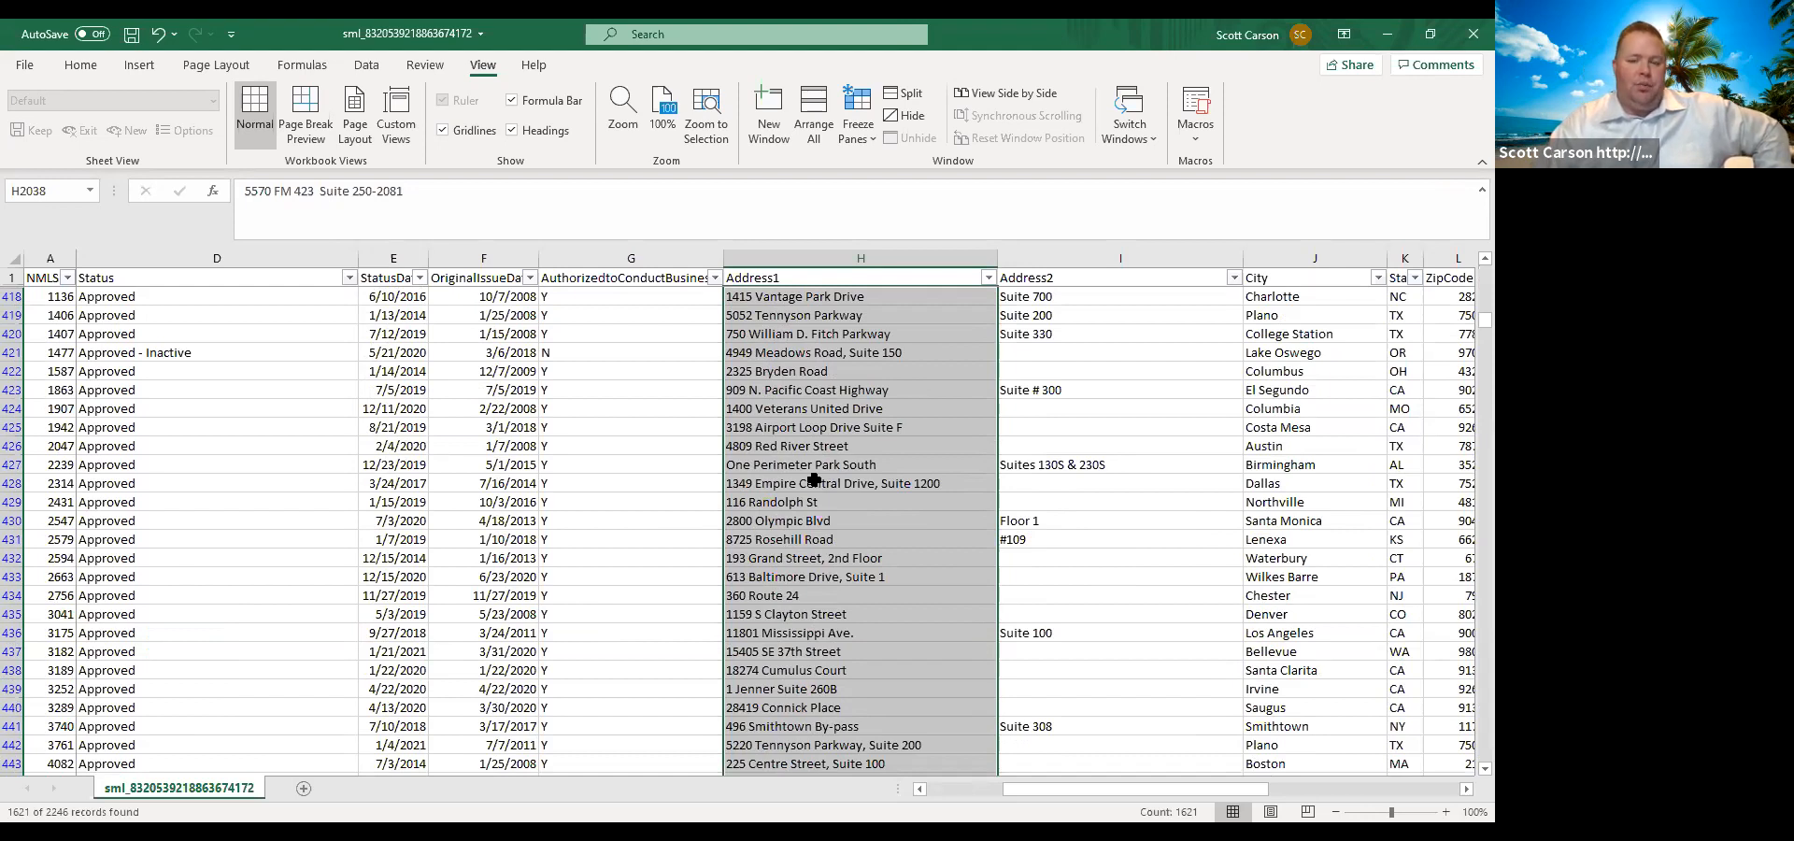
pyautogui.scroll(20, 814, 480)
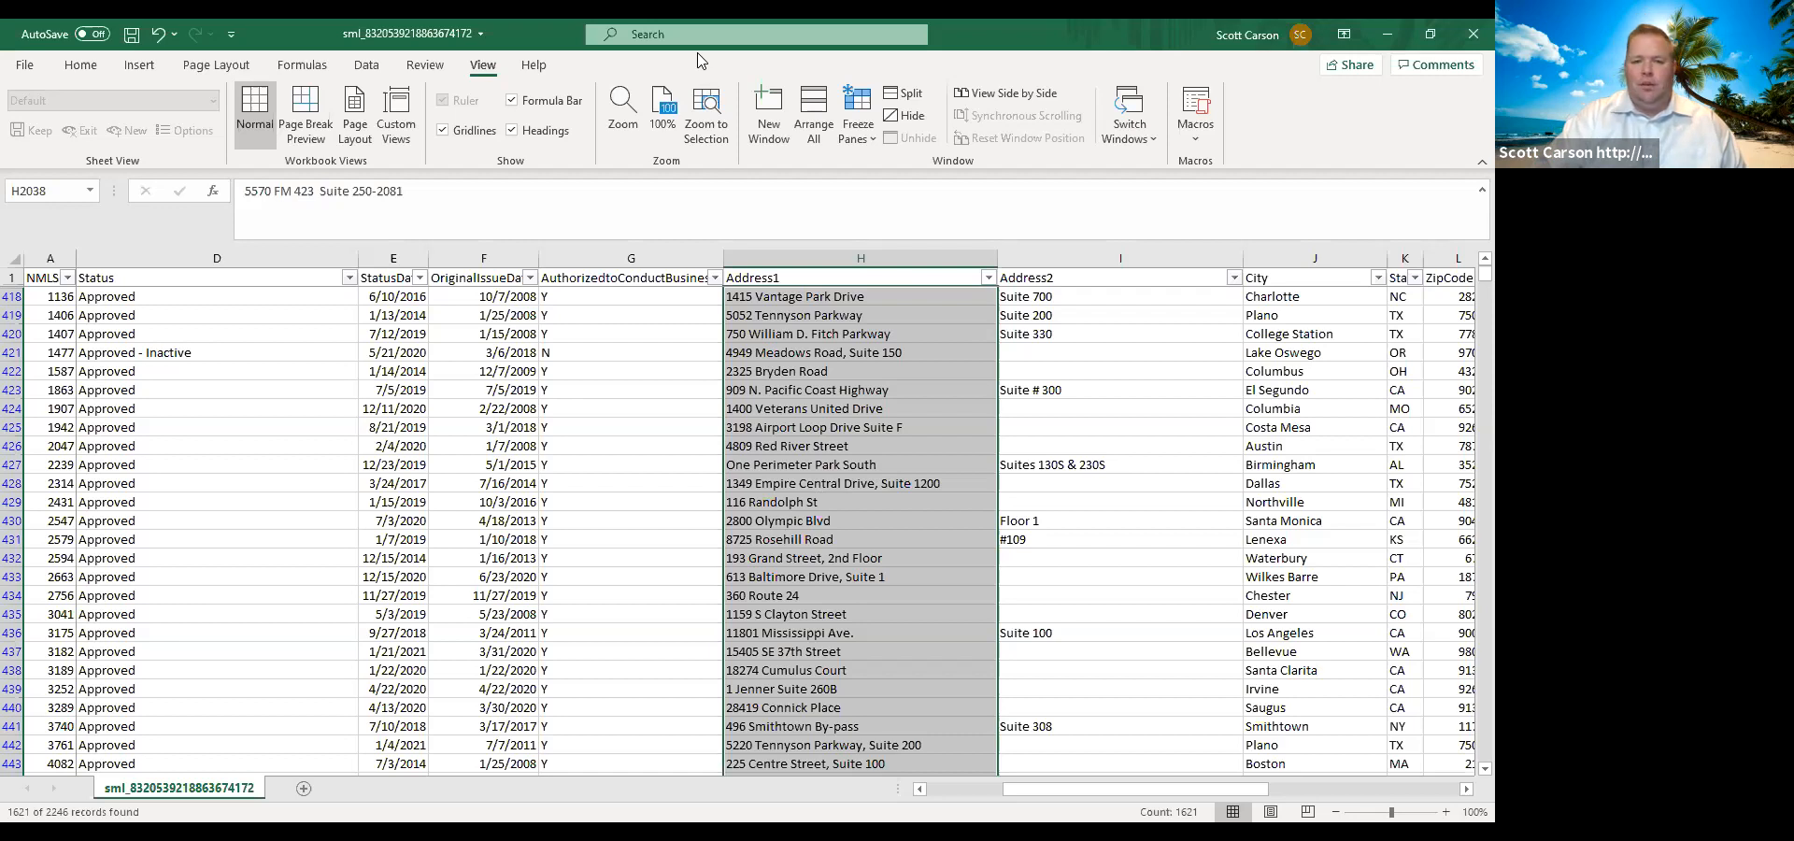
pyautogui.click(762, 220)
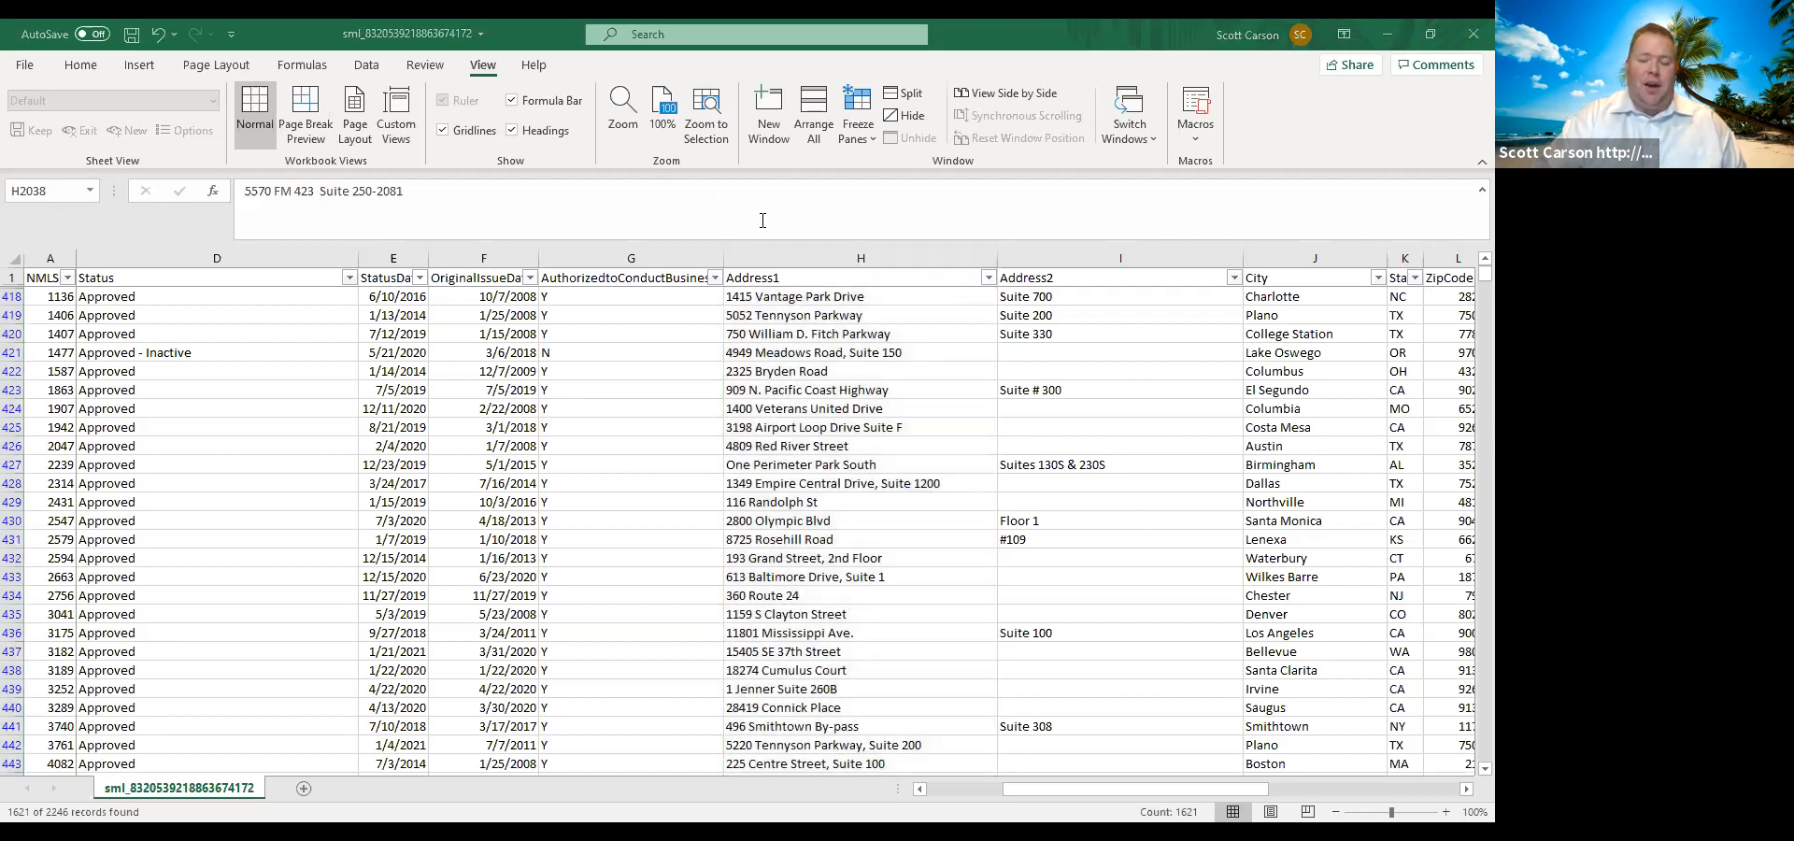